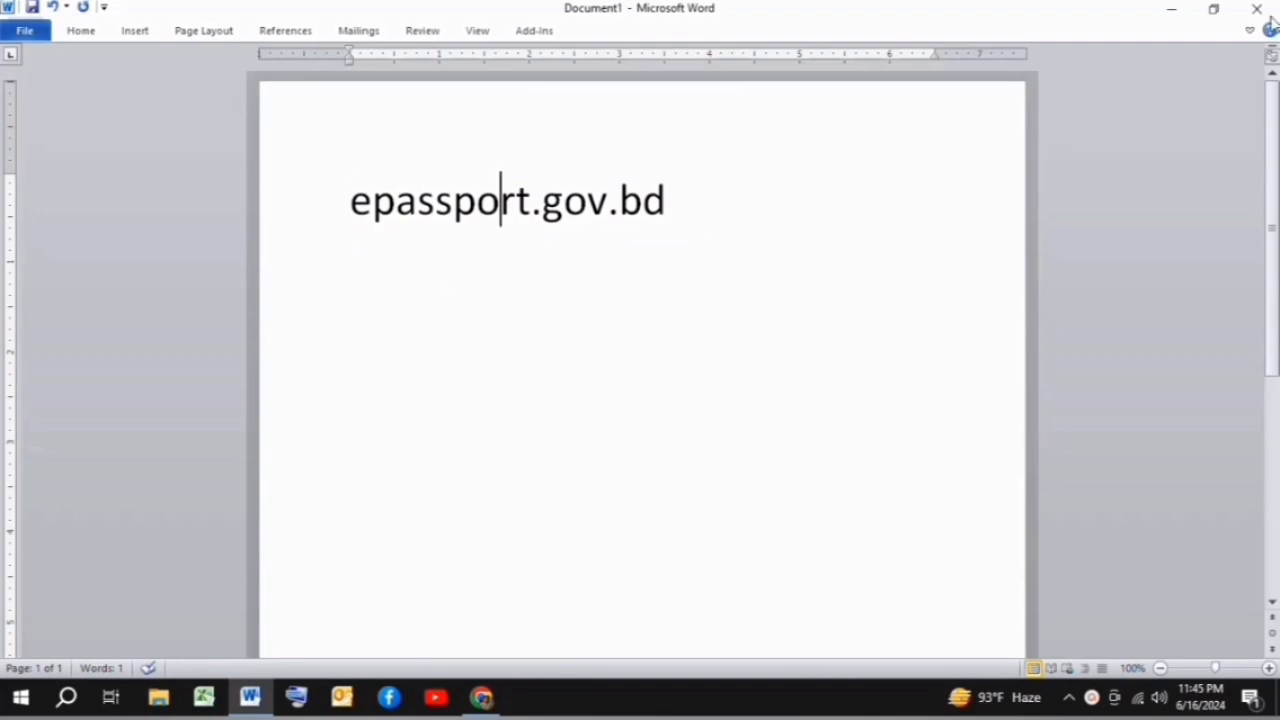
- Load the epassport.gov.bd portal in the browser and jump to its Apply Online section
{"action": "left_click", "coordinate": [1170, 9]}
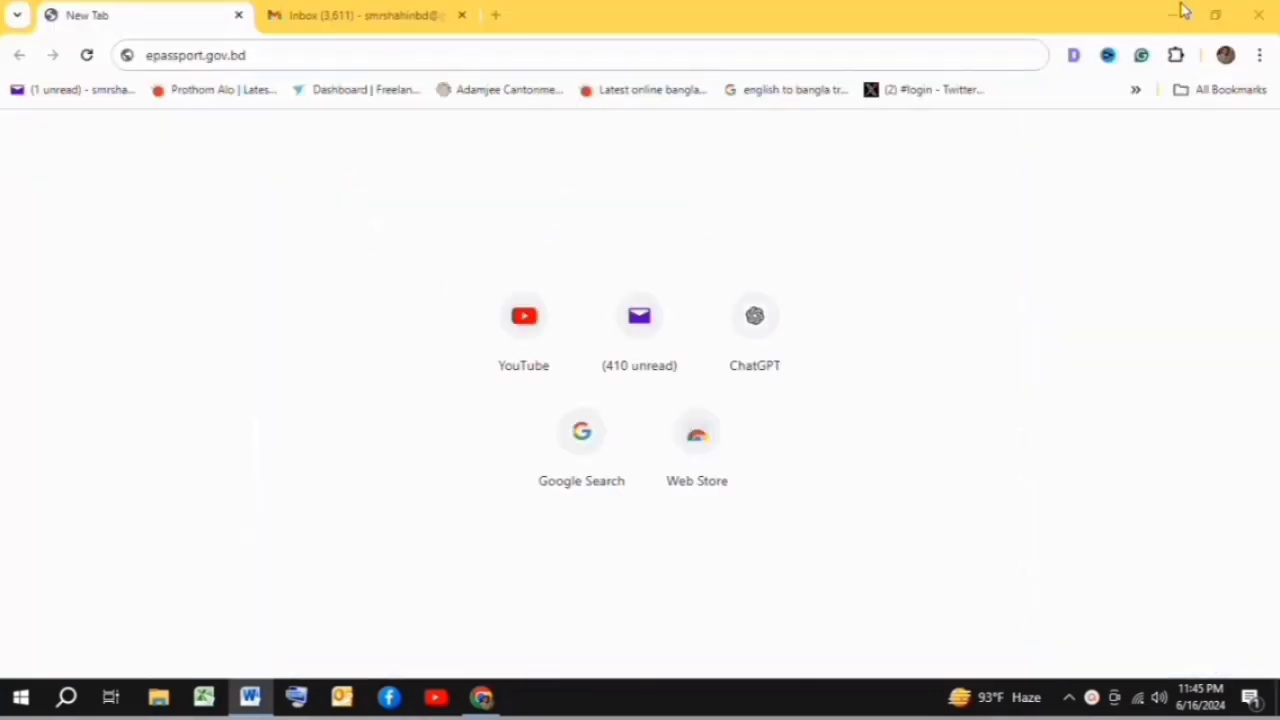
{"action": "left_click", "coordinate": [269, 55]}
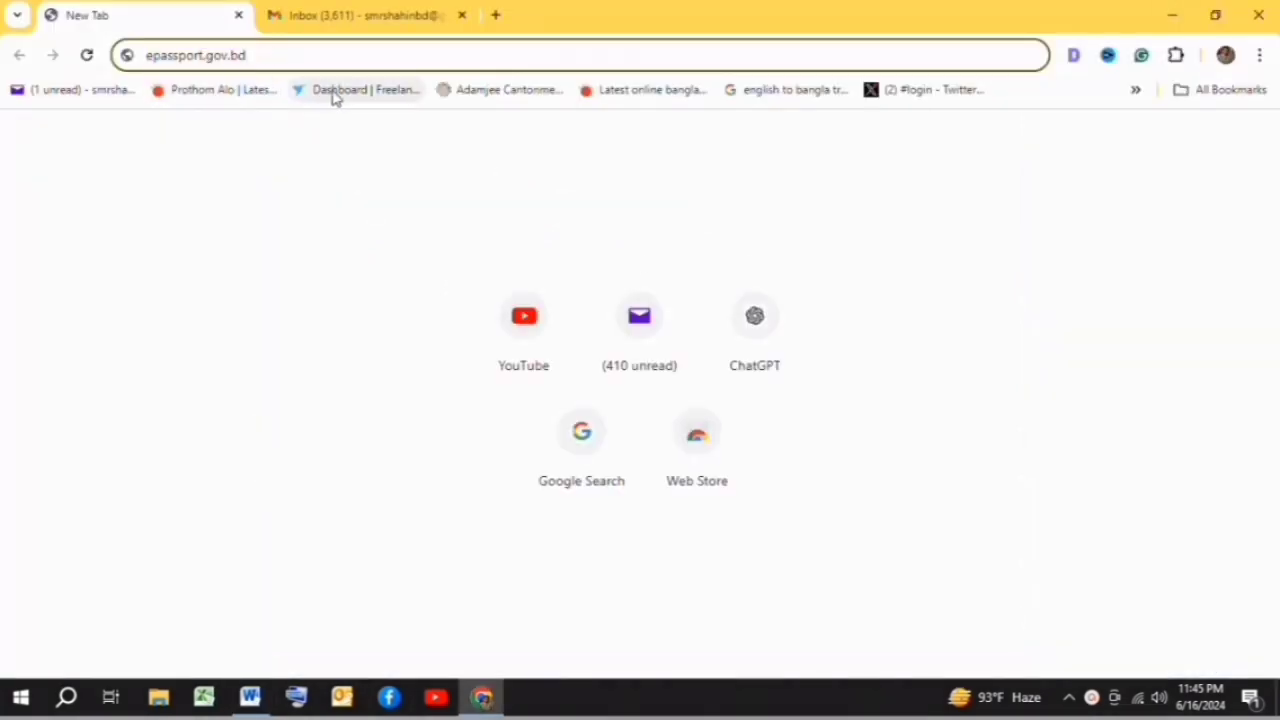
{"action": "key", "text": "Return"}
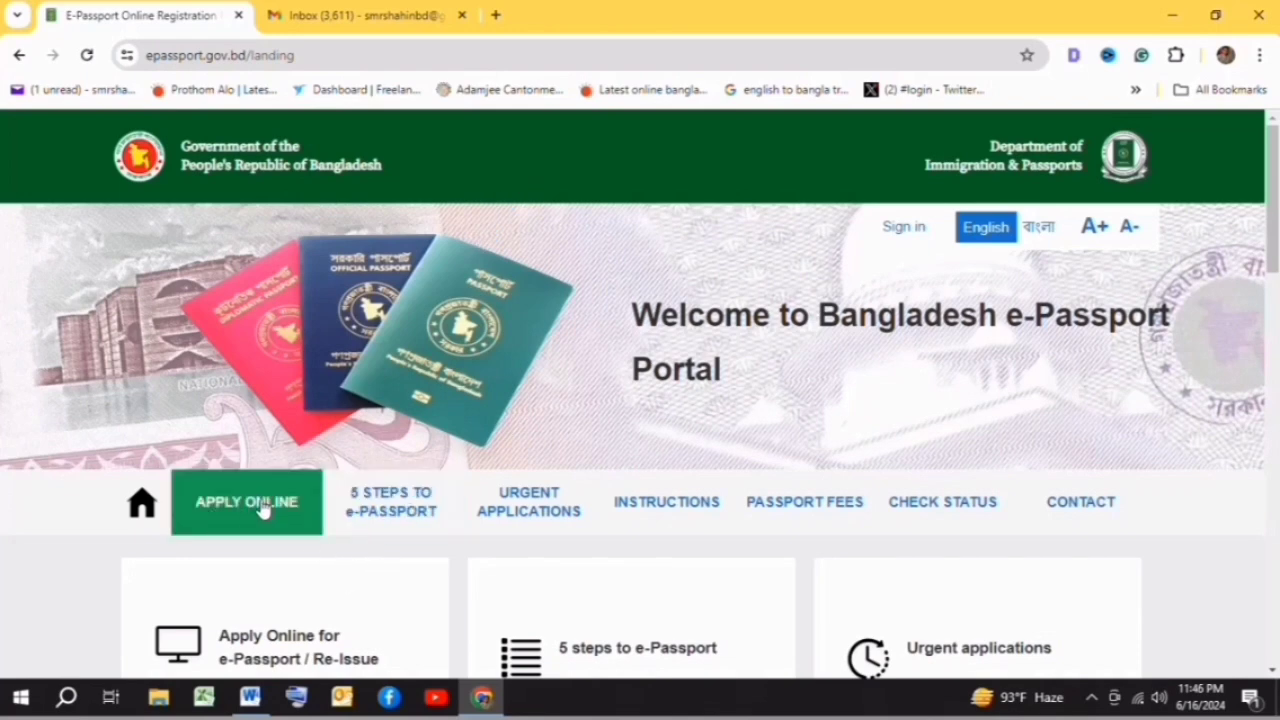
{"action": "left_click", "coordinate": [228, 510]}
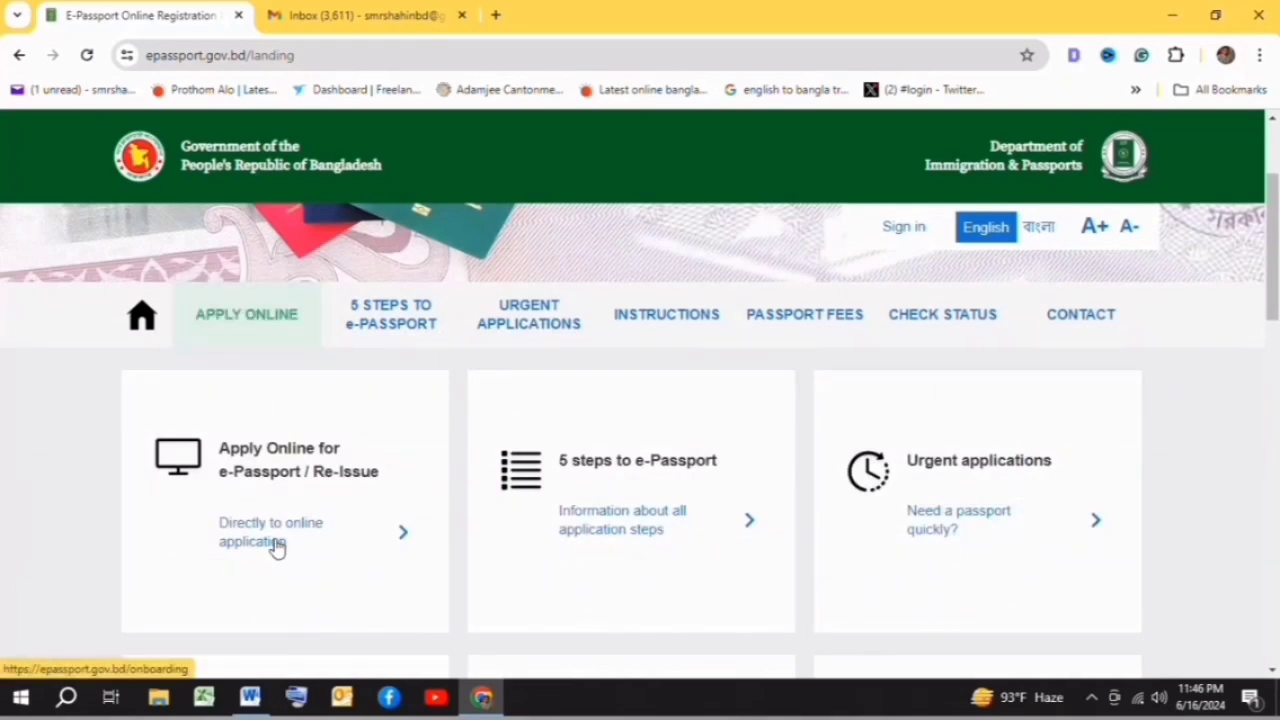
- Pick DHAKA district and BANANI police station (AGARGAON office) for the online application, then continue
{"action": "left_click", "coordinate": [400, 536]}
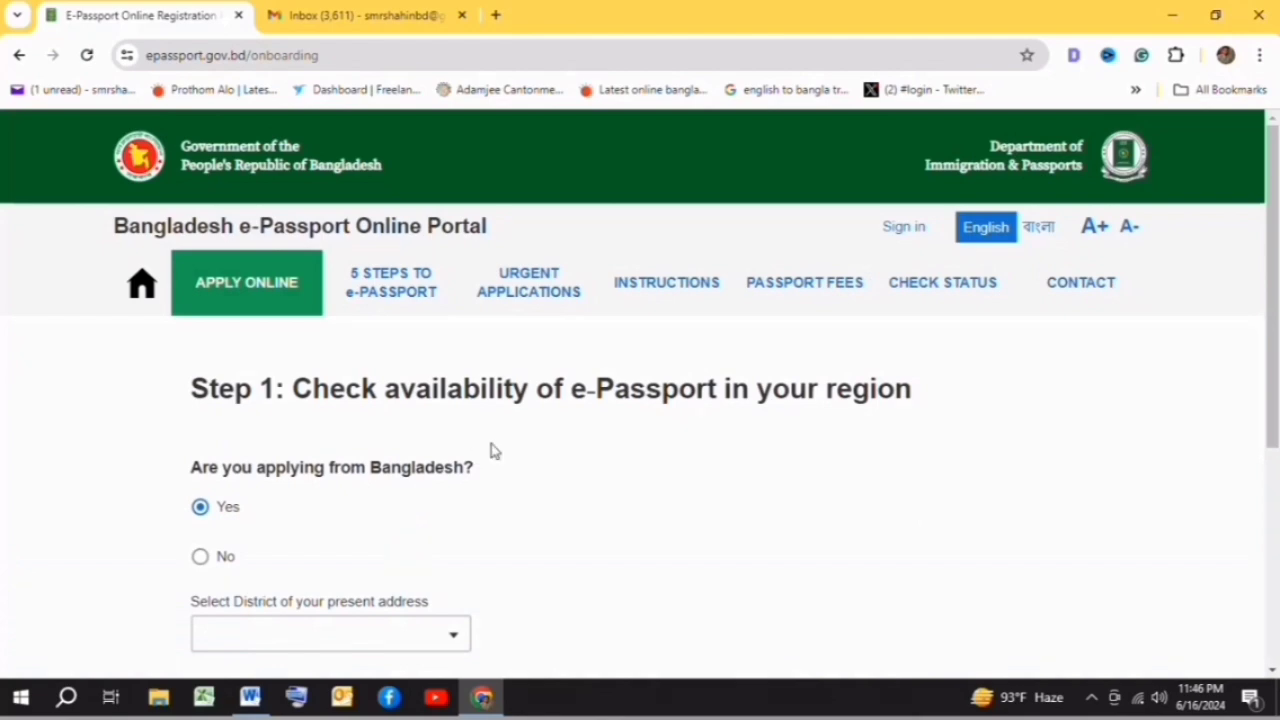
{"action": "scroll", "coordinate": [495, 447], "scroll_direction": "down", "scroll_amount": 1}
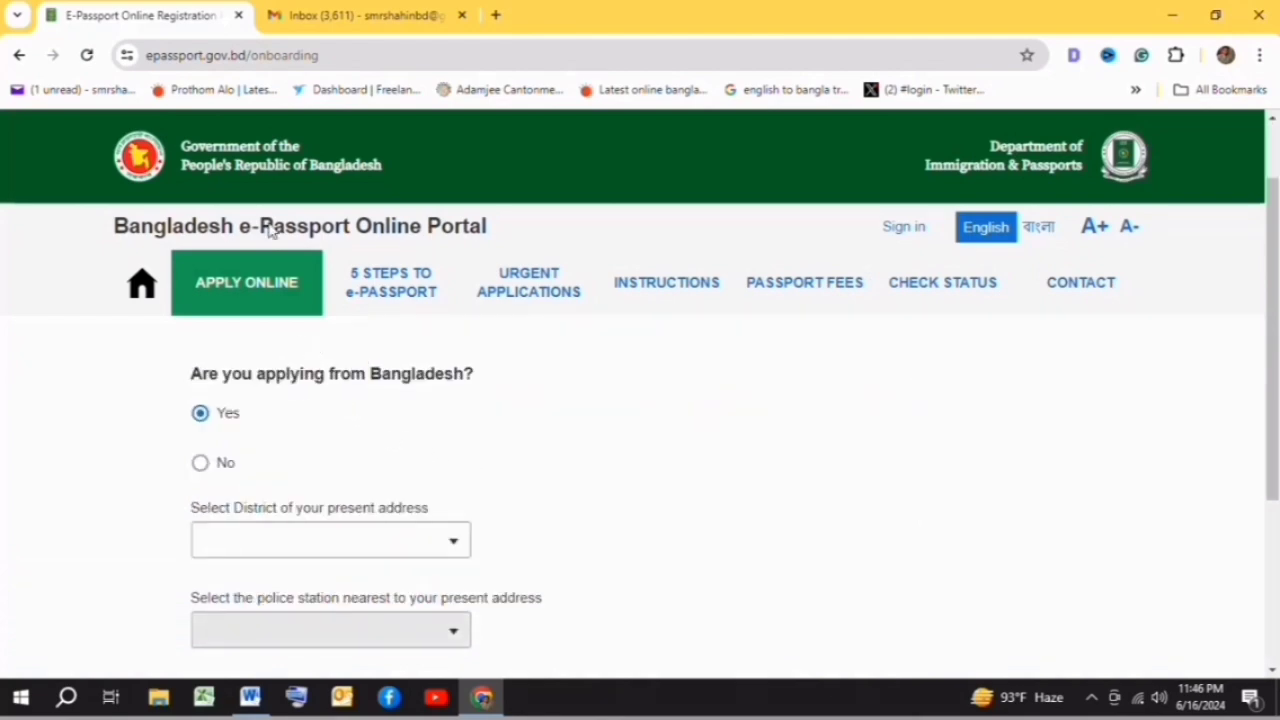
{"action": "scroll", "coordinate": [497, 380], "scroll_direction": "down", "scroll_amount": 1}
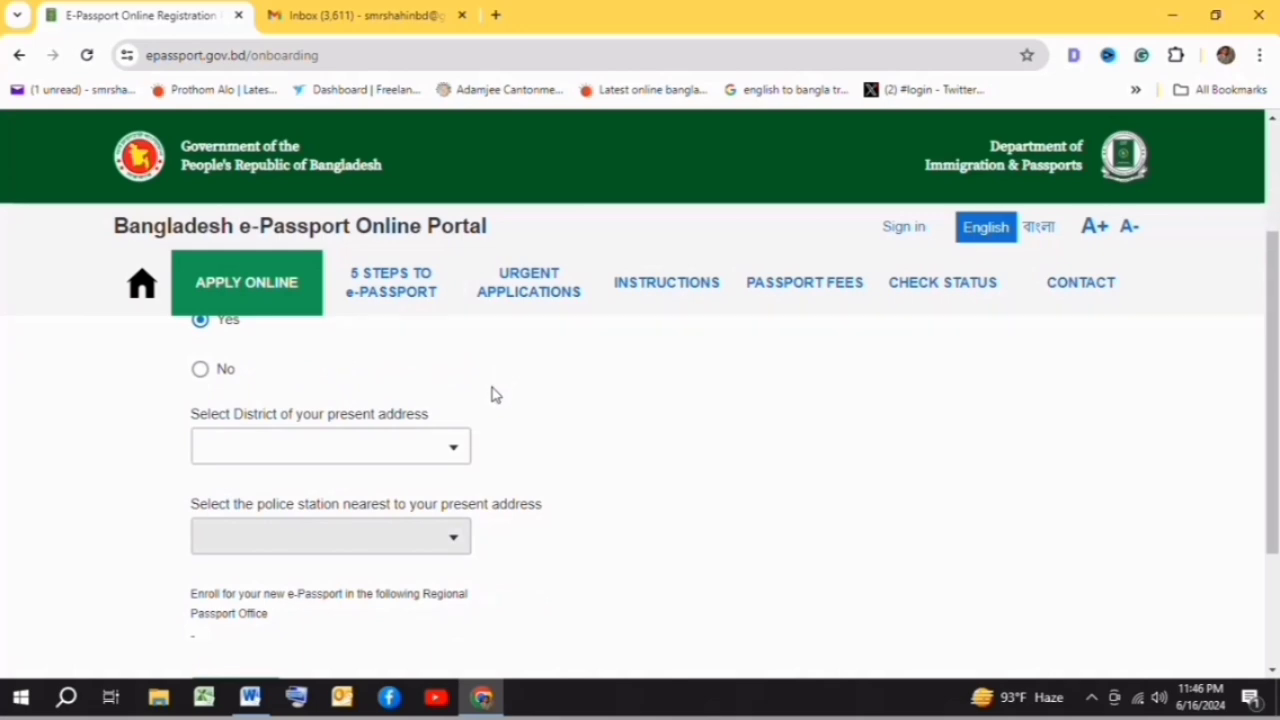
{"action": "scroll", "coordinate": [494, 394], "scroll_direction": "up", "scroll_amount": 1}
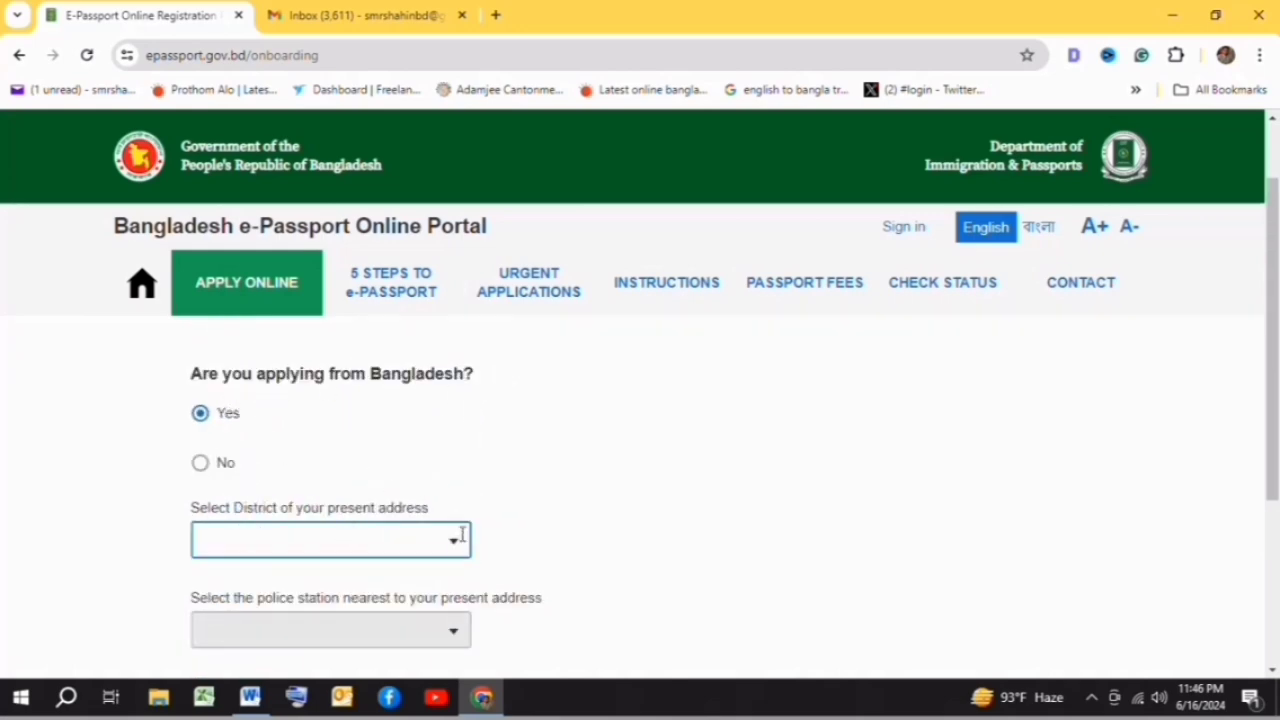
{"action": "scroll", "coordinate": [360, 465], "scroll_direction": "down", "scroll_amount": 1}
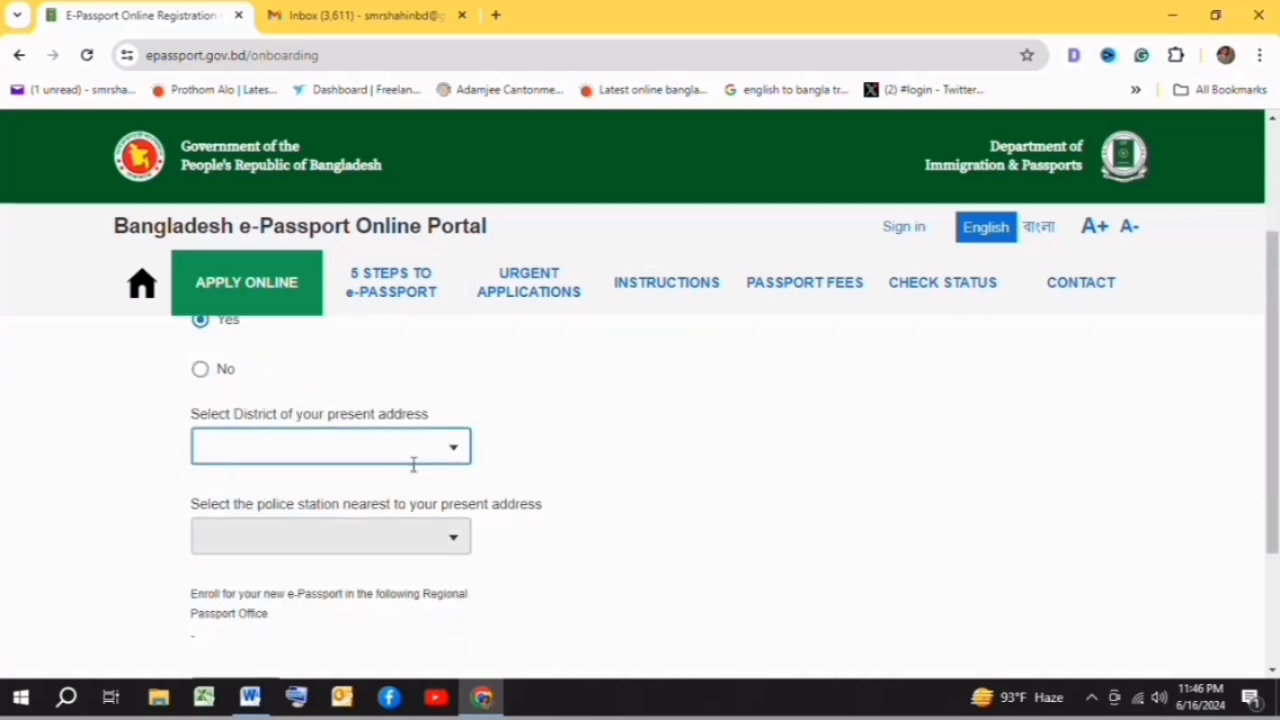
{"action": "left_click", "coordinate": [455, 450]}
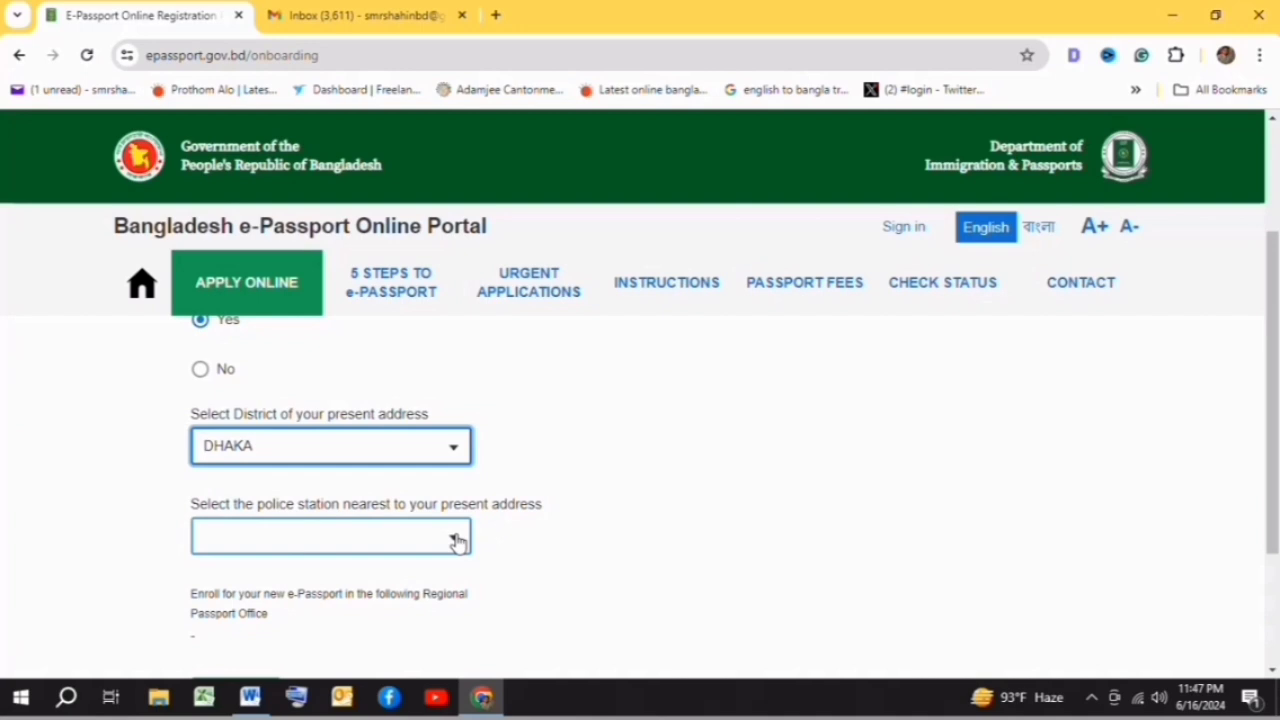
{"action": "left_click", "coordinate": [456, 541]}
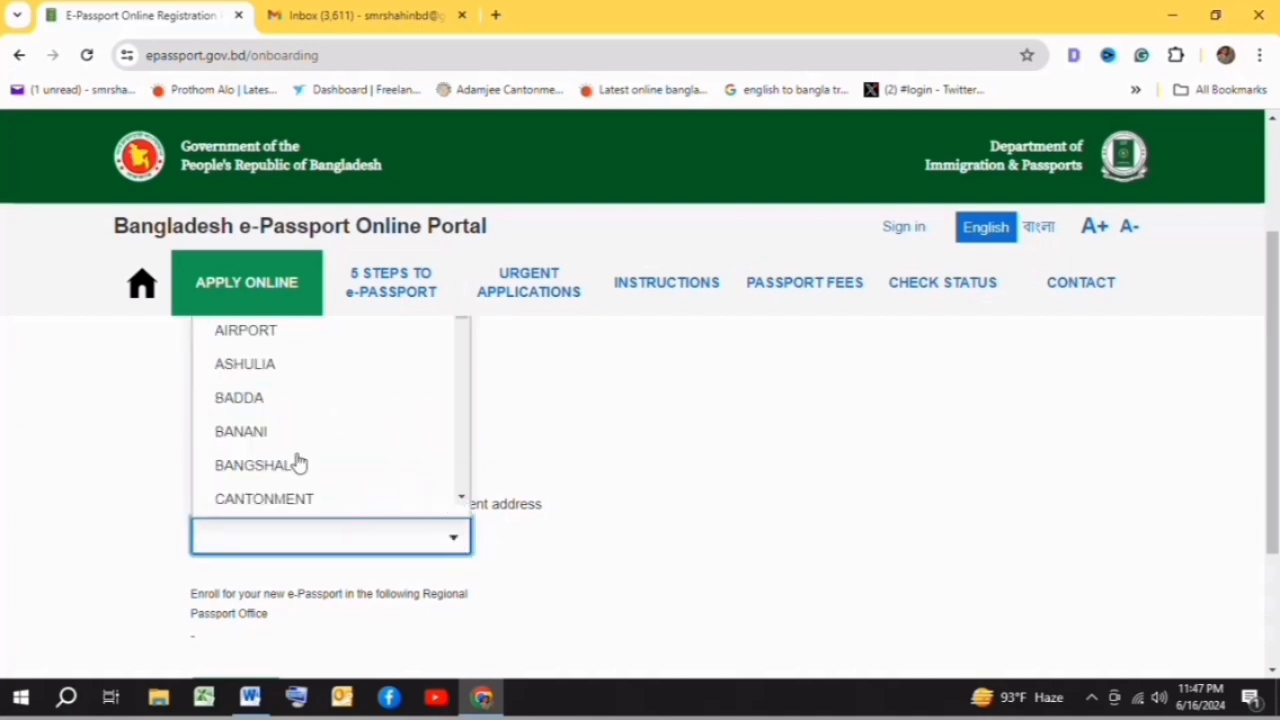
{"action": "left_click", "coordinate": [245, 432]}
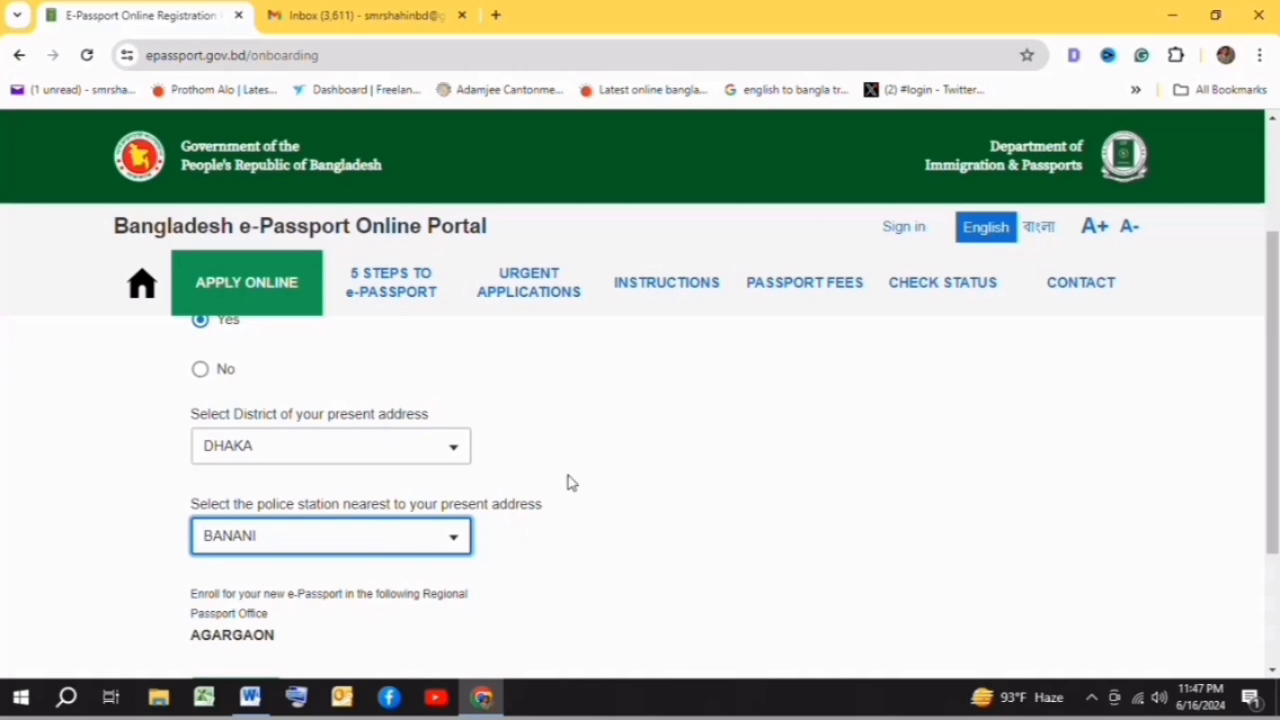
{"action": "scroll", "coordinate": [557, 459], "scroll_direction": "down", "scroll_amount": 2}
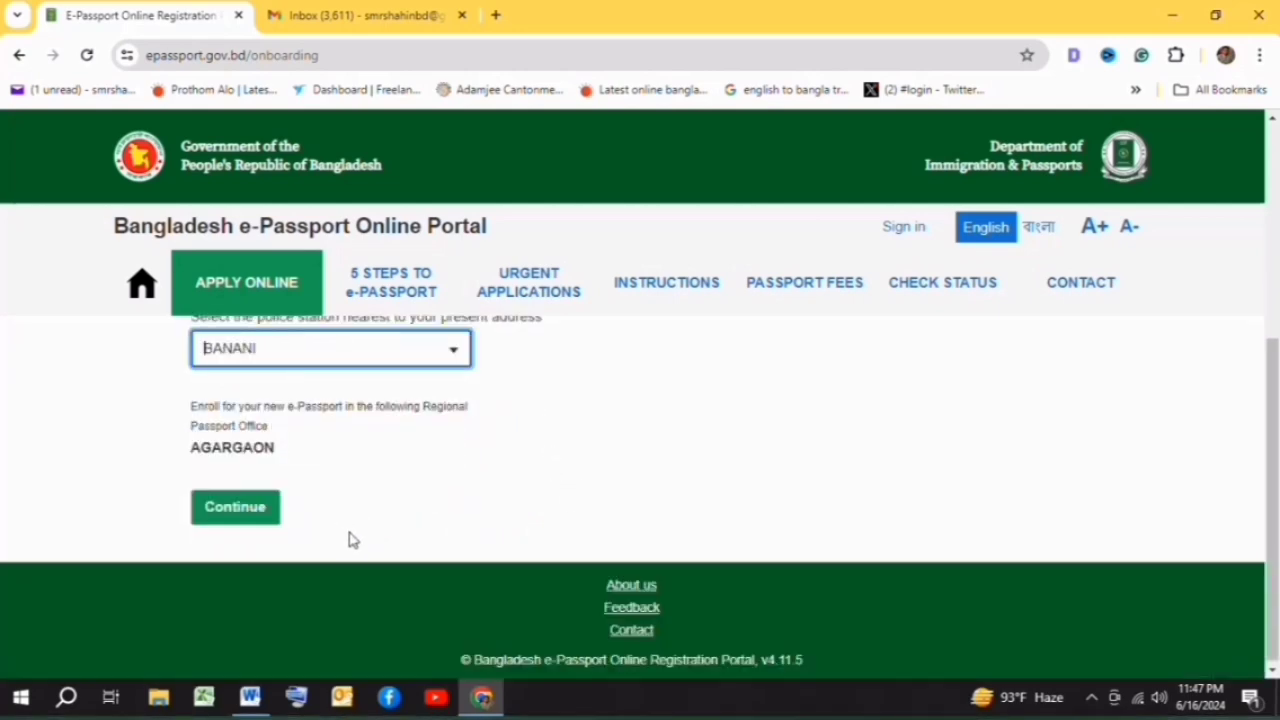
{"action": "left_click", "coordinate": [234, 507]}
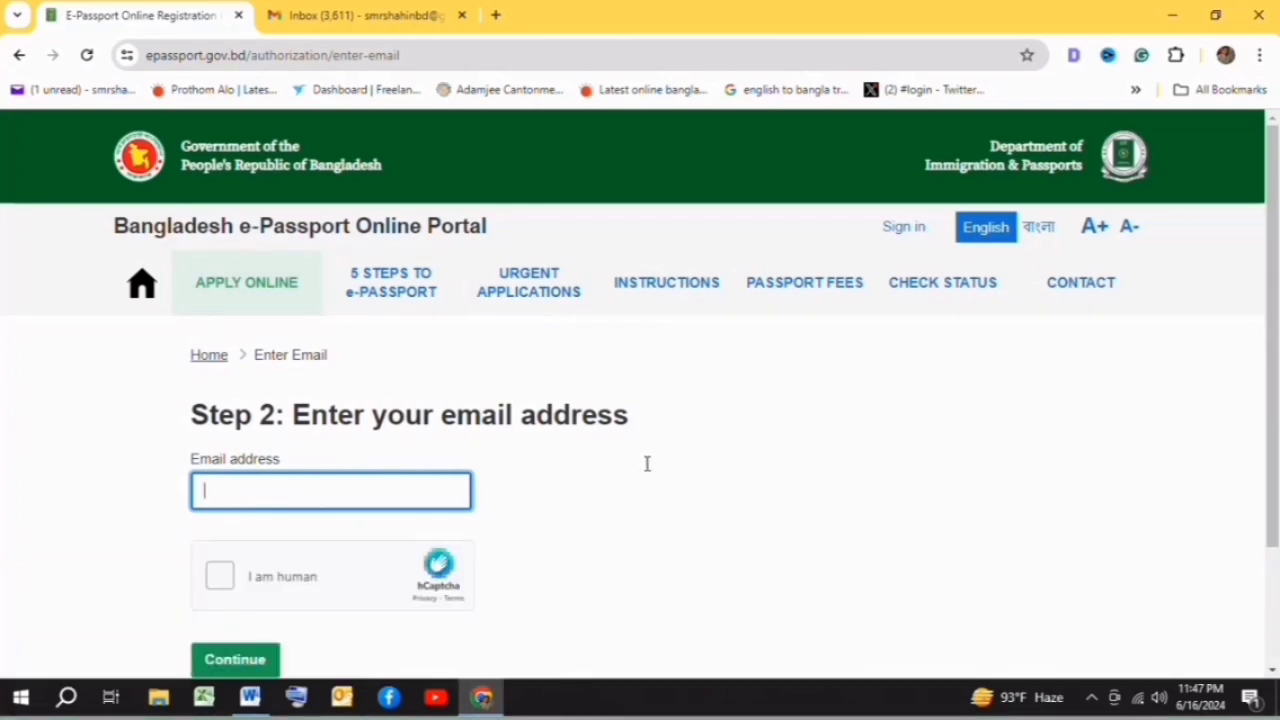
- Pass the hCaptcha check and submit the email address to reach the sign-up form
{"action": "scroll", "coordinate": [604, 427], "scroll_direction": "down", "scroll_amount": 1}
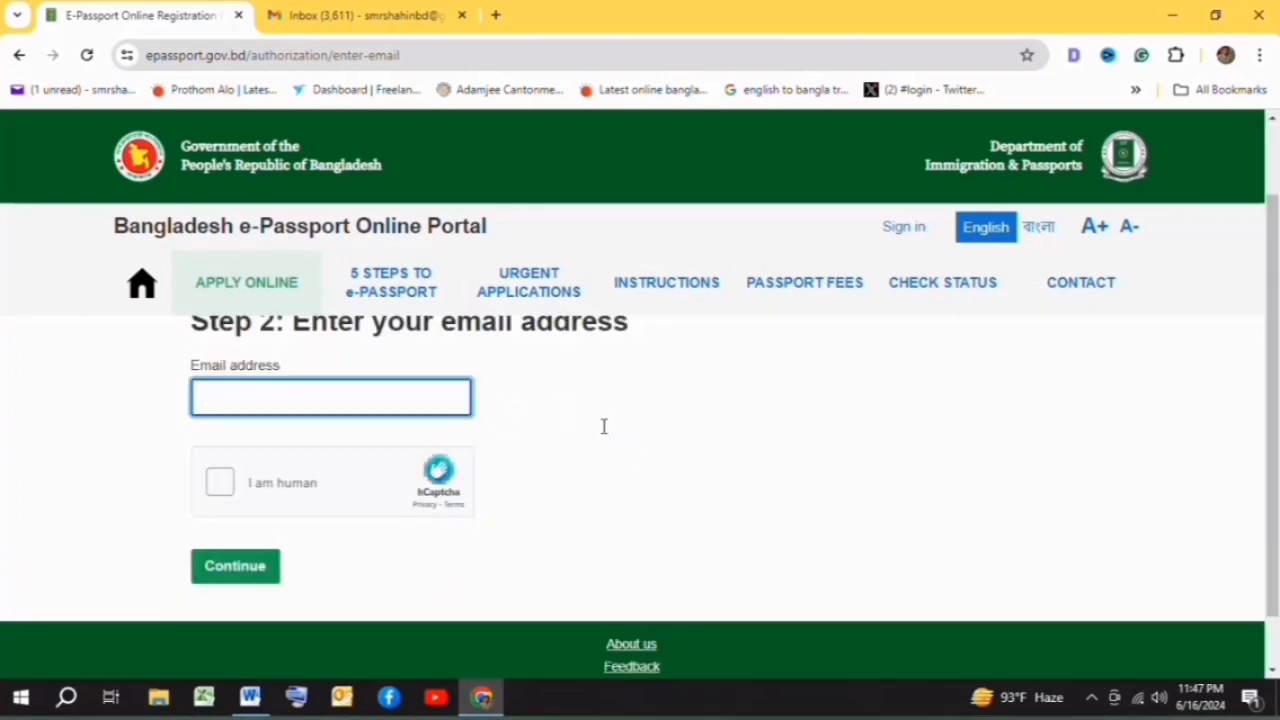
{"action": "scroll", "coordinate": [604, 427], "scroll_direction": "up", "scroll_amount": 1}
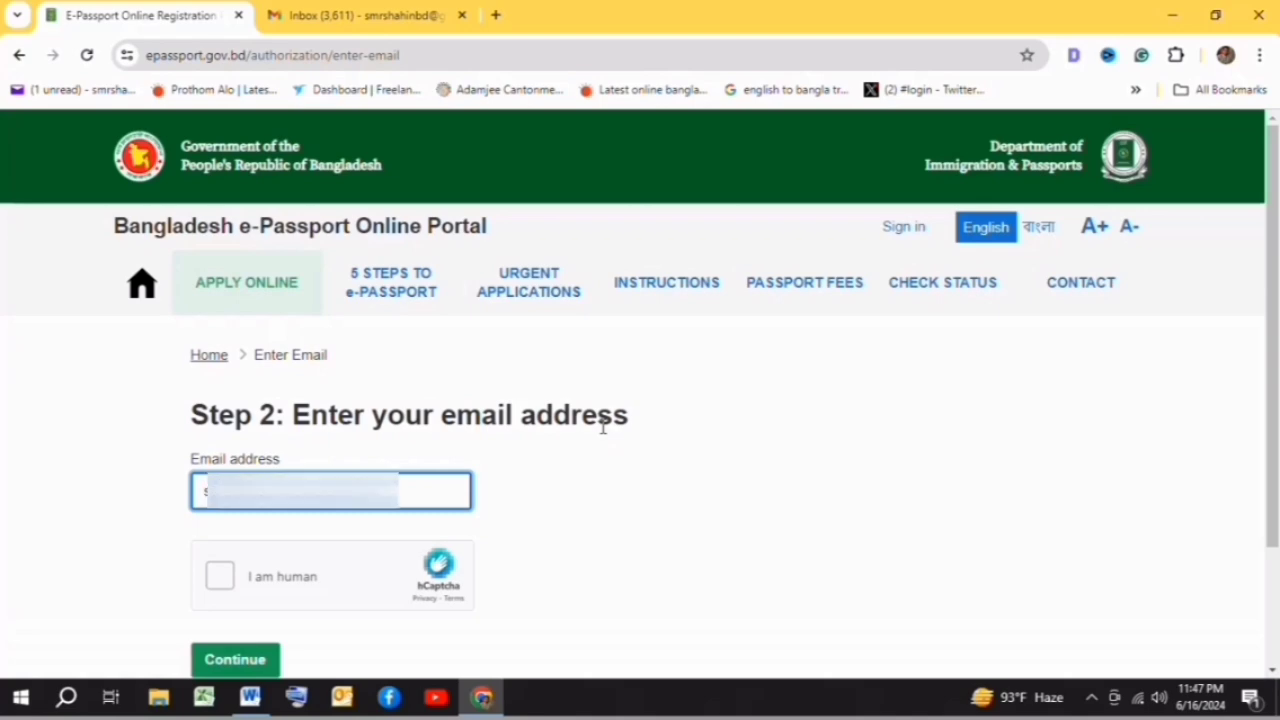
{"action": "left_click", "coordinate": [220, 577]}
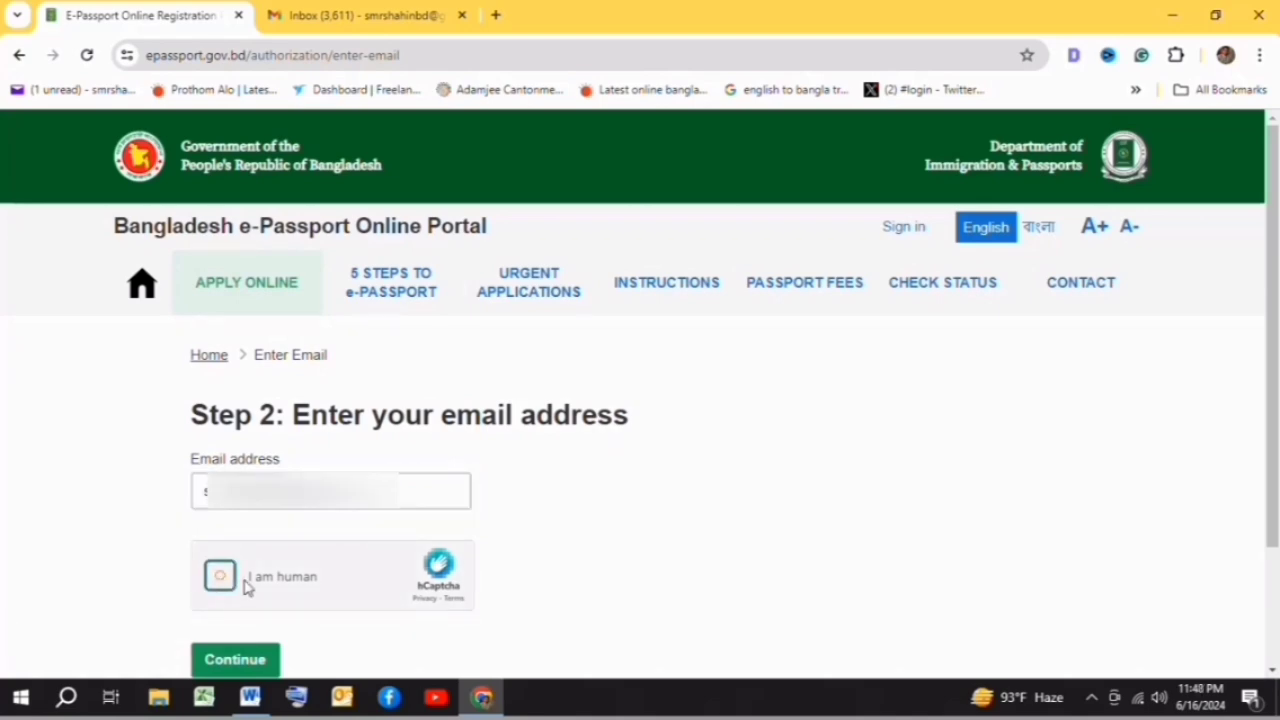
{"action": "left_click", "coordinate": [247, 668]}
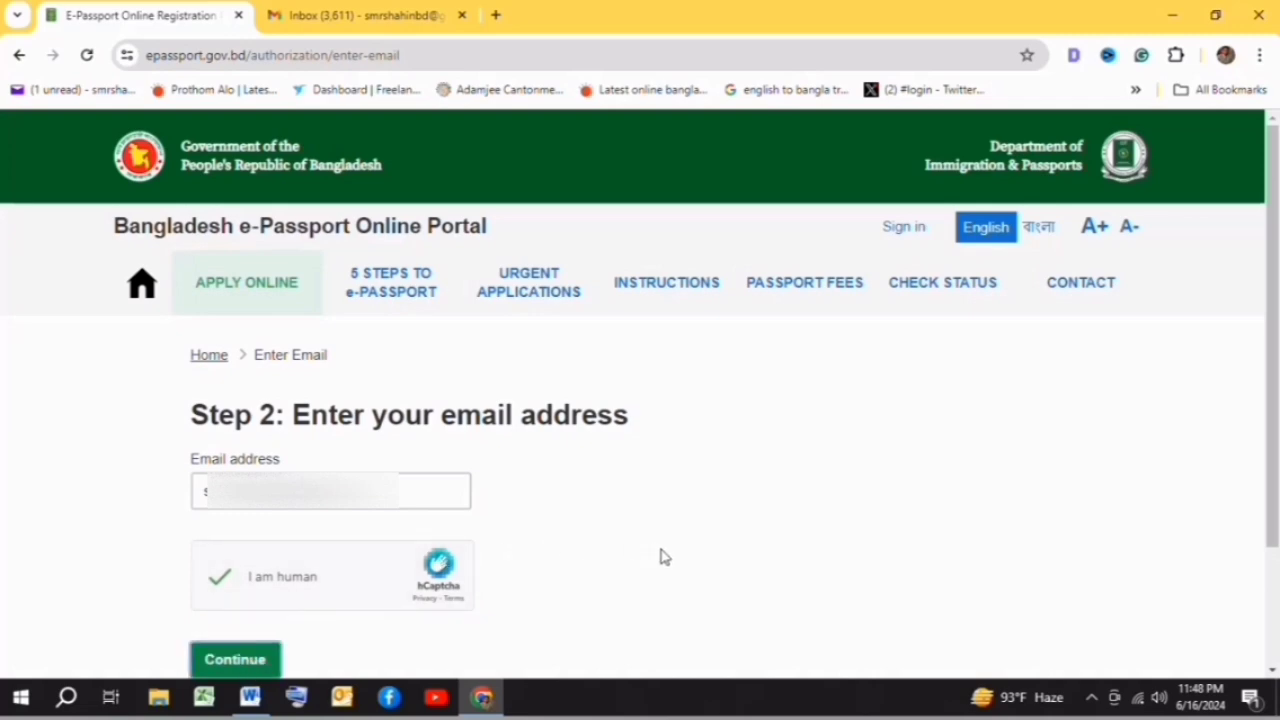
- Enter the mobile number after +880 and pass the sign-up form's hCaptcha check
{"action": "scroll", "coordinate": [670, 562], "scroll_direction": "down", "scroll_amount": 5}
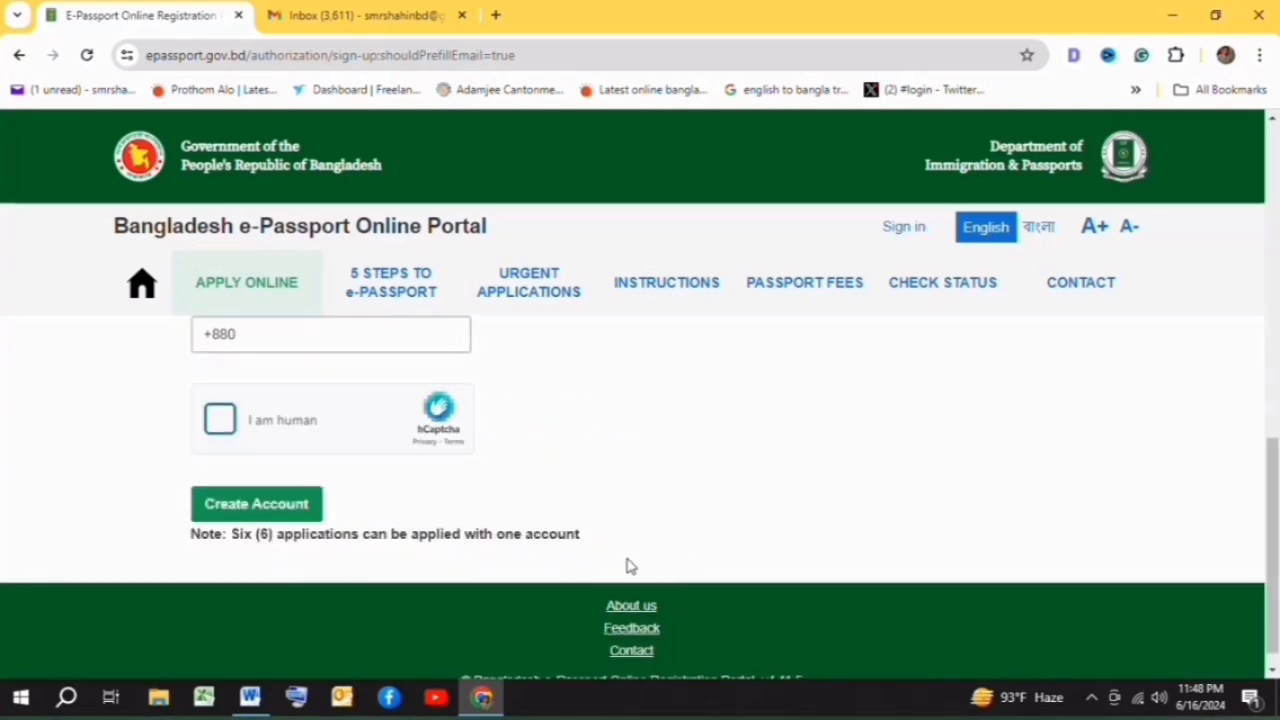
{"action": "left_click", "coordinate": [300, 344]}
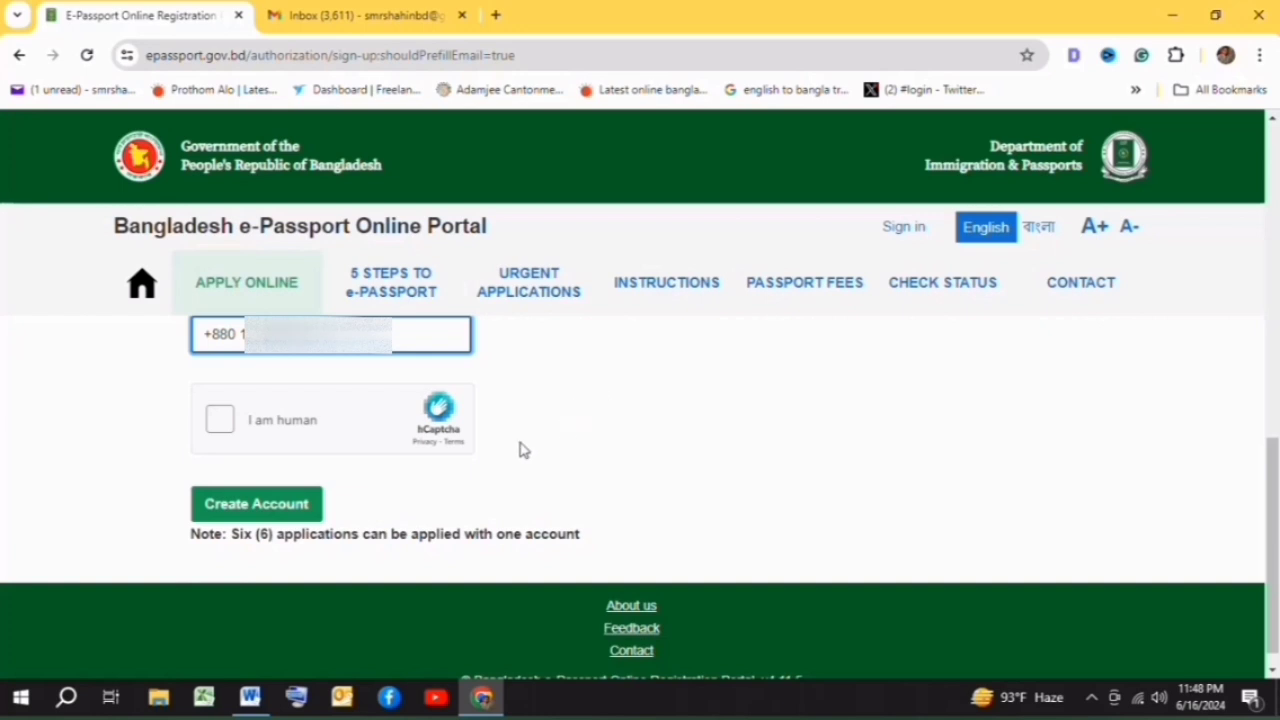
{"action": "left_click", "coordinate": [221, 423]}
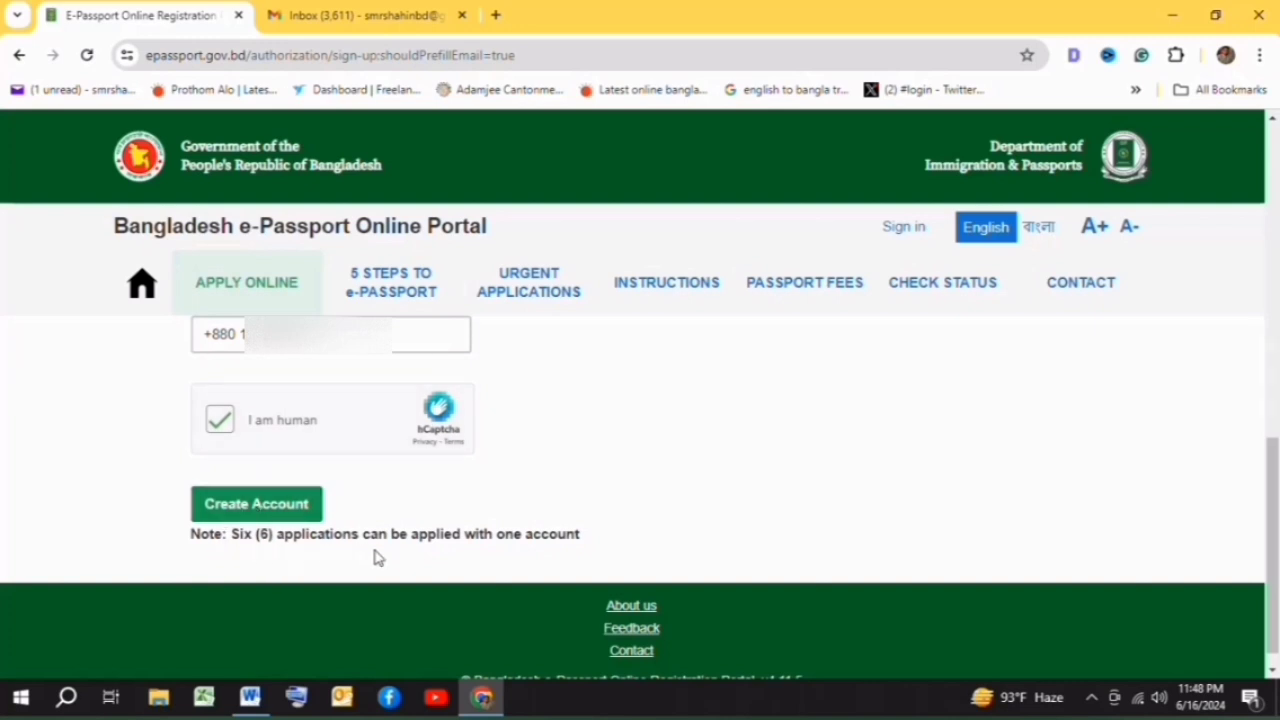
- Enter the account password and confirm it on the sign-up form
{"action": "left_click", "coordinate": [283, 517]}
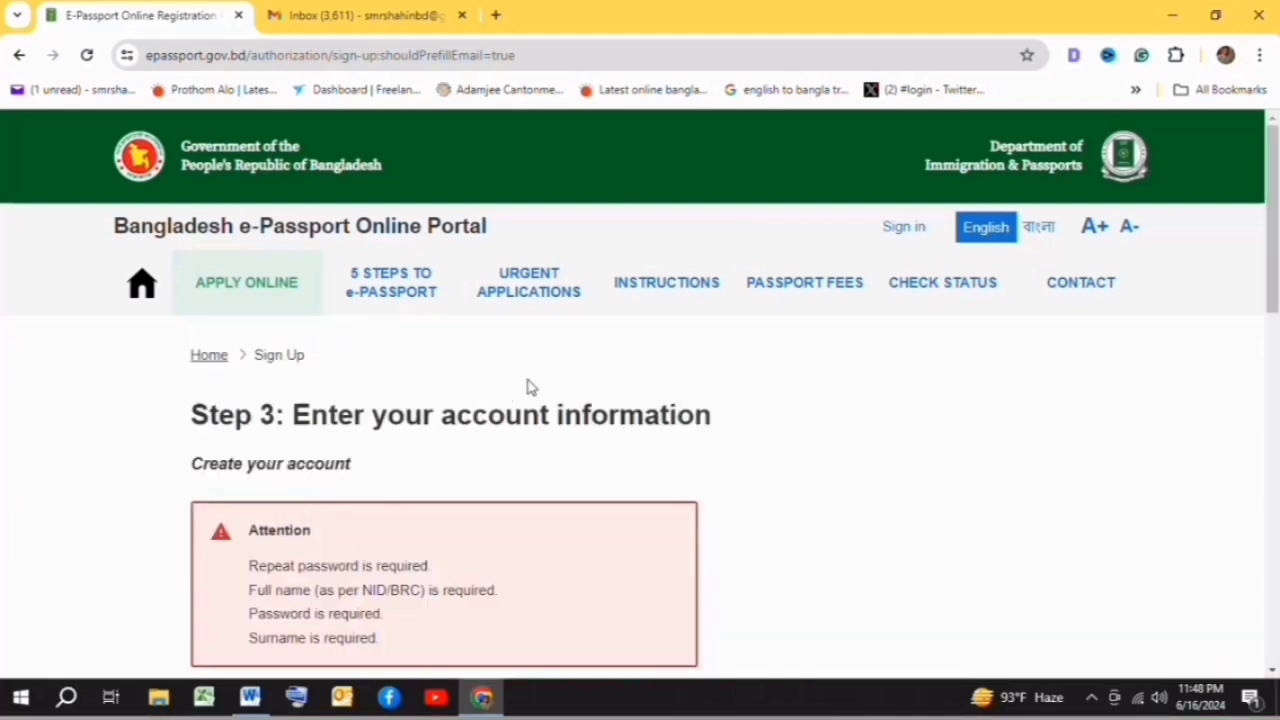
{"action": "scroll", "coordinate": [530, 410], "scroll_direction": "down", "scroll_amount": 2}
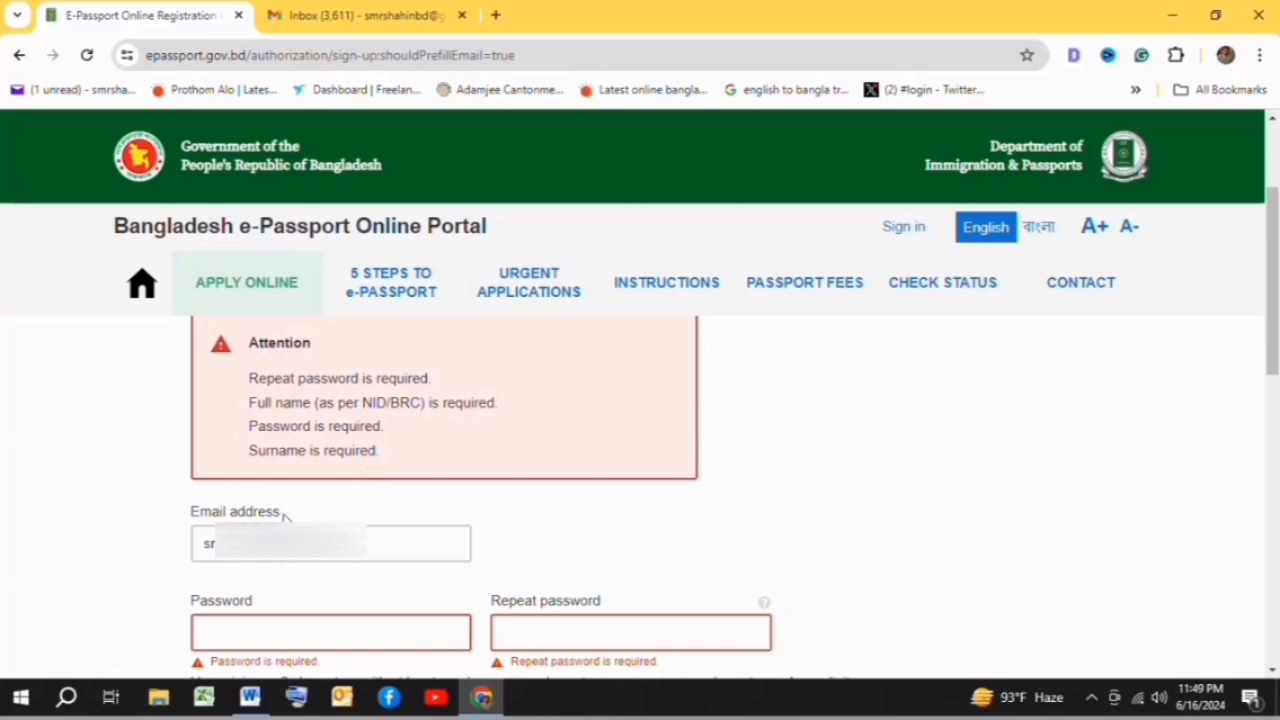
{"action": "scroll", "coordinate": [400, 500], "scroll_direction": "down", "scroll_amount": 1}
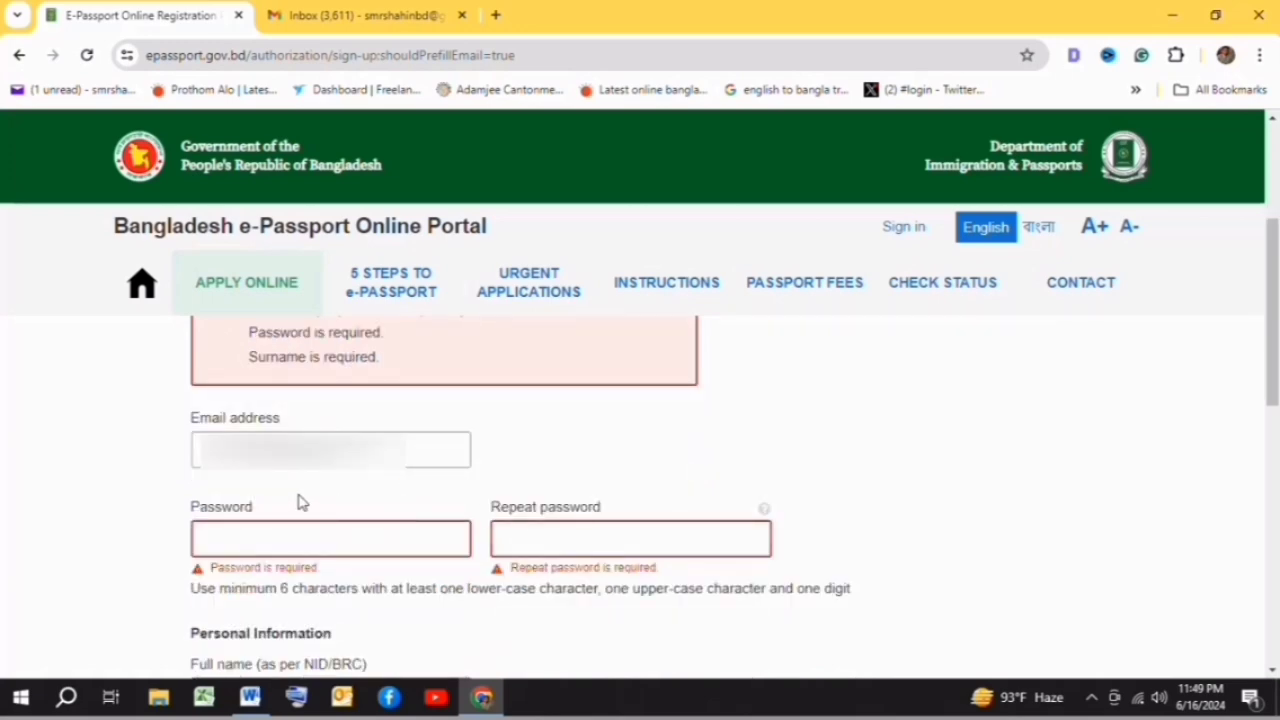
{"action": "left_click", "coordinate": [249, 535]}
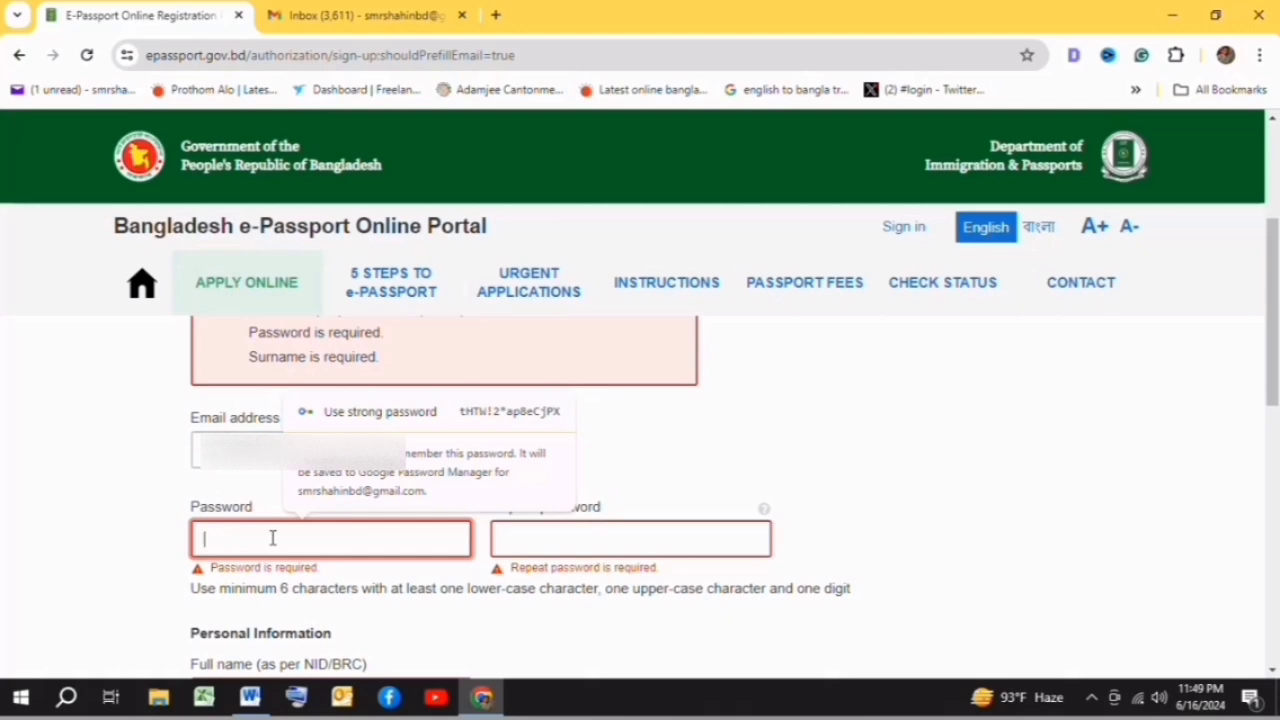
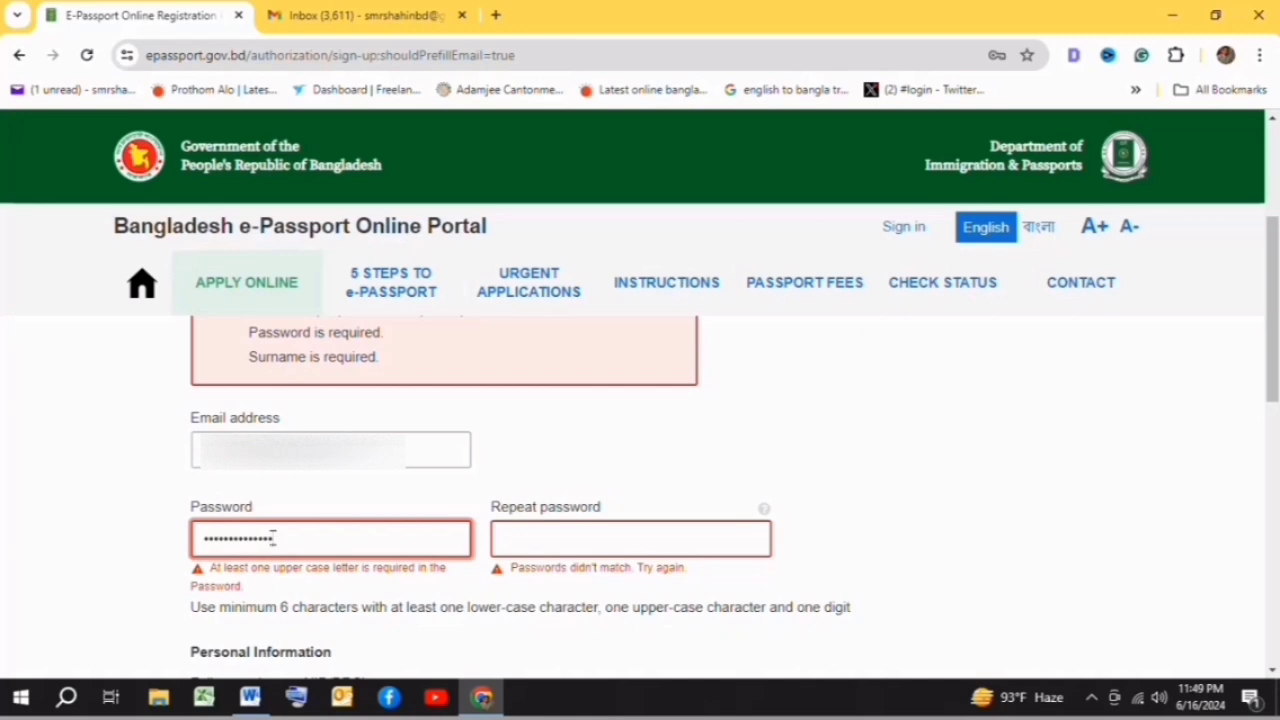
{"action": "left_click", "coordinate": [520, 537]}
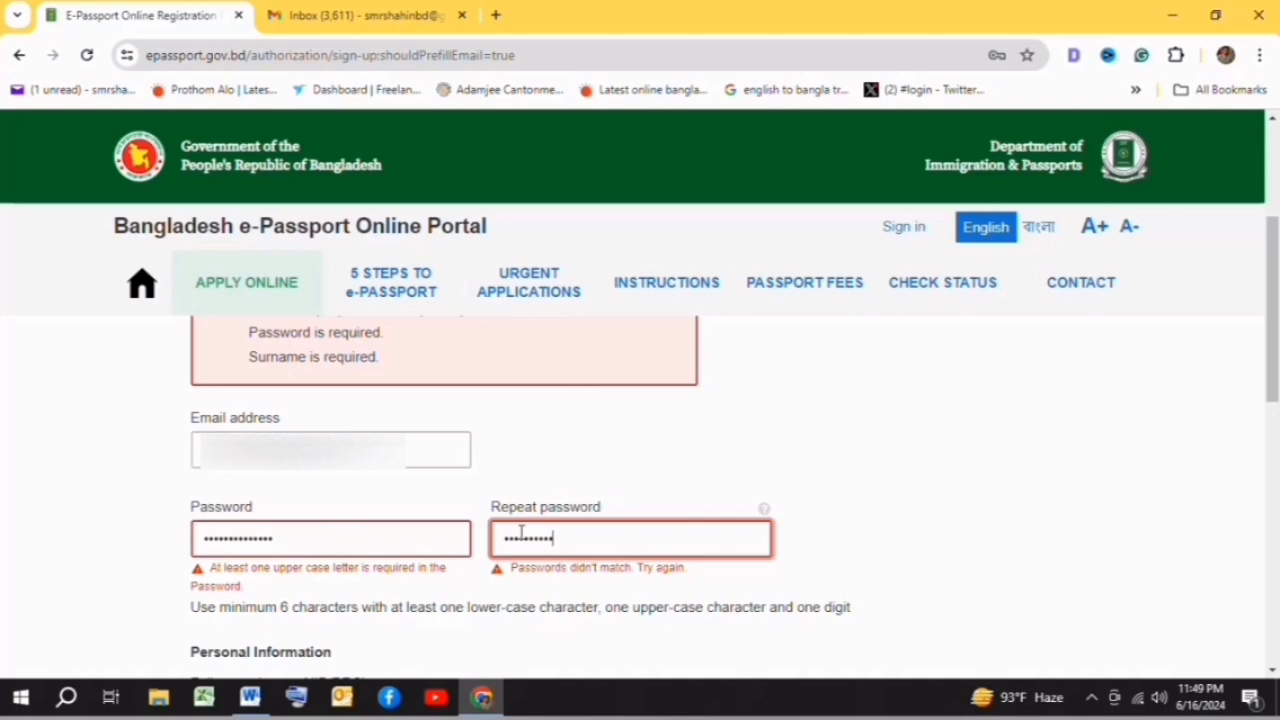
{"action": "type", "text": "1"}
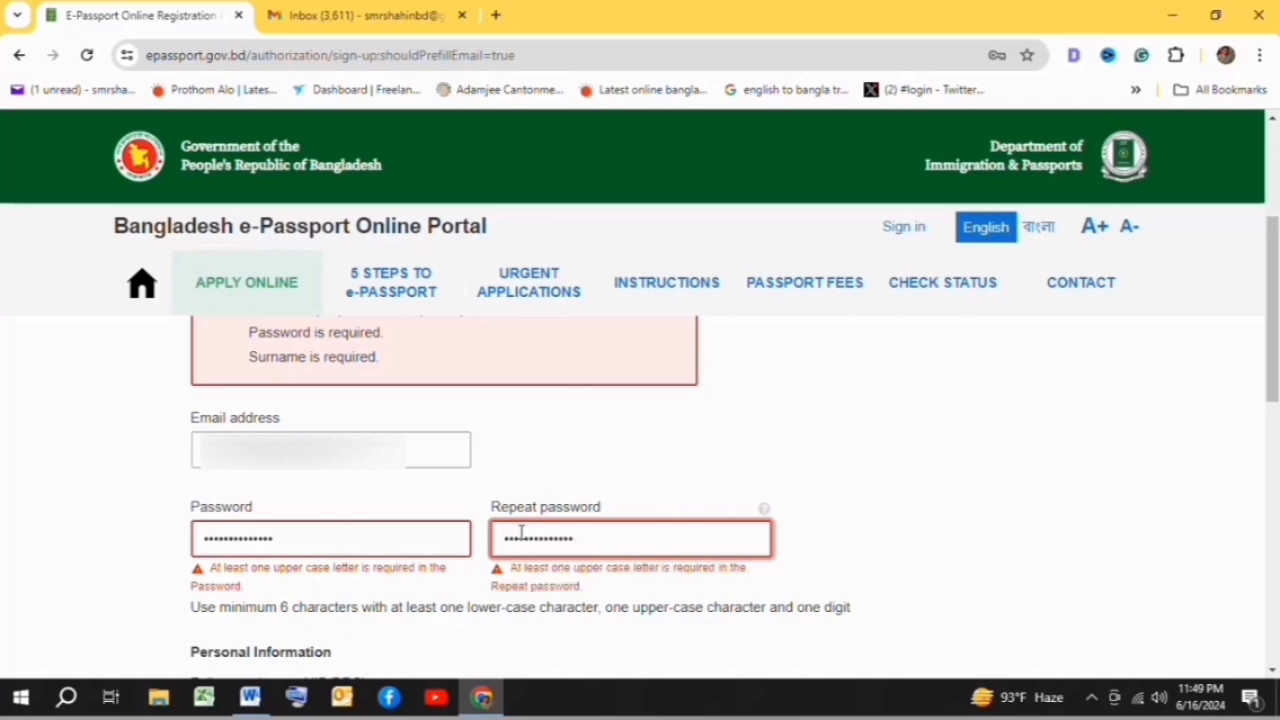
- Fill in the applicant's given name and surname
{"action": "scroll", "coordinate": [703, 449], "scroll_direction": "down", "scroll_amount": 2}
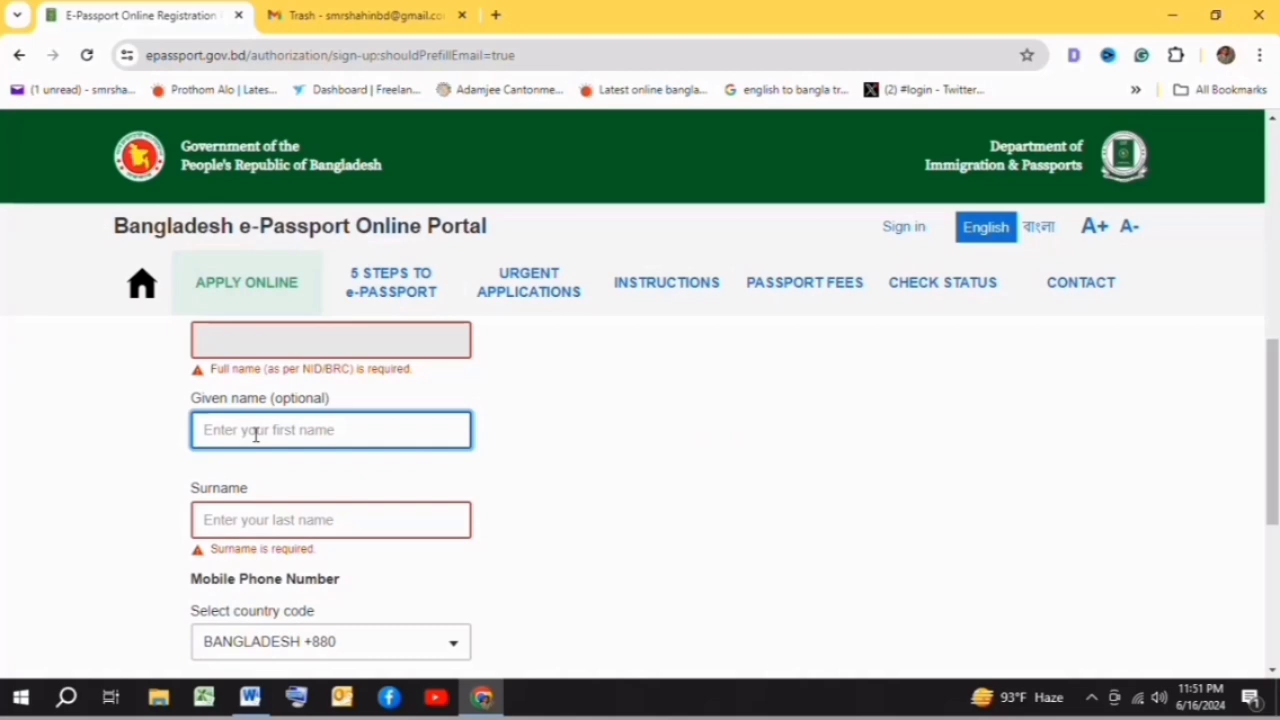
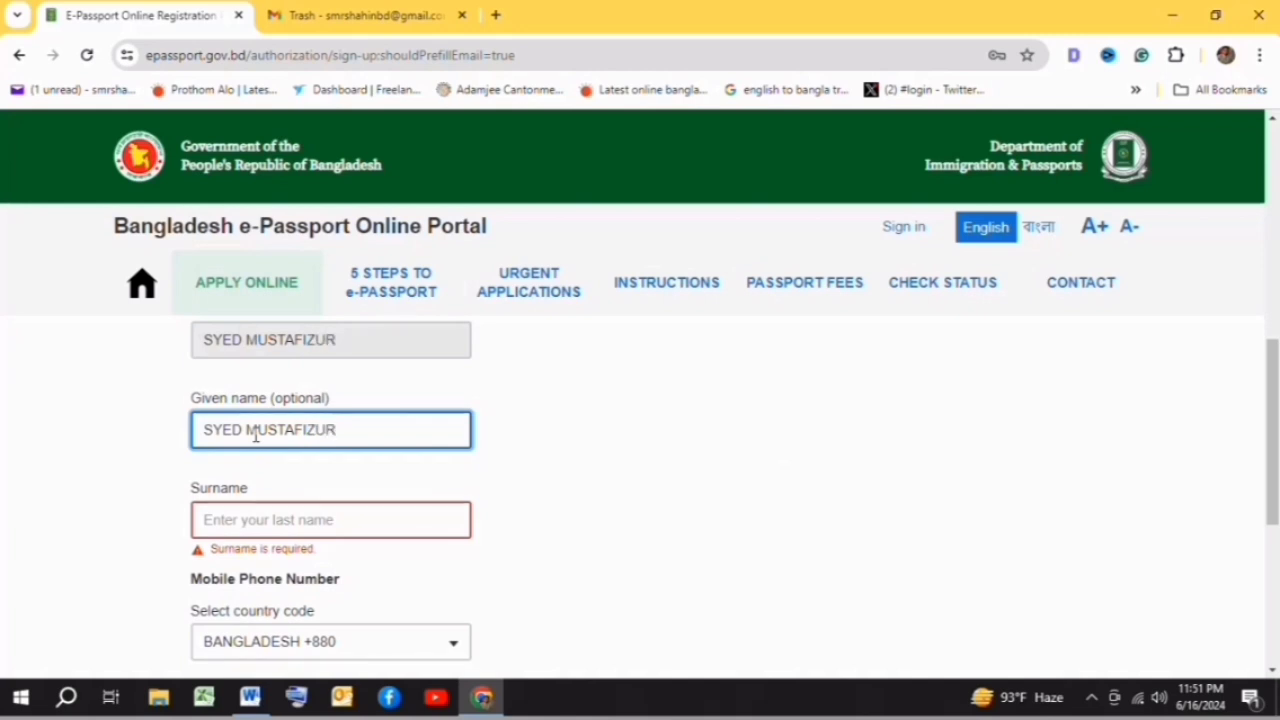
{"action": "left_click", "coordinate": [247, 530]}
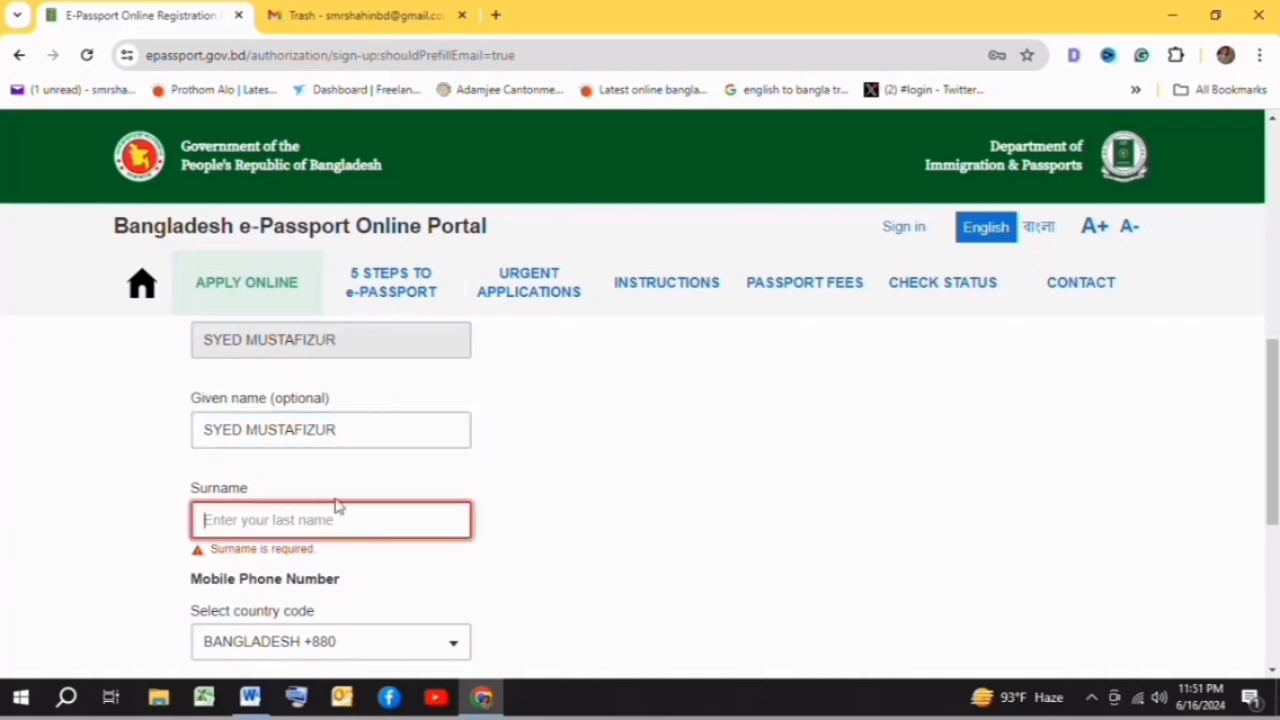
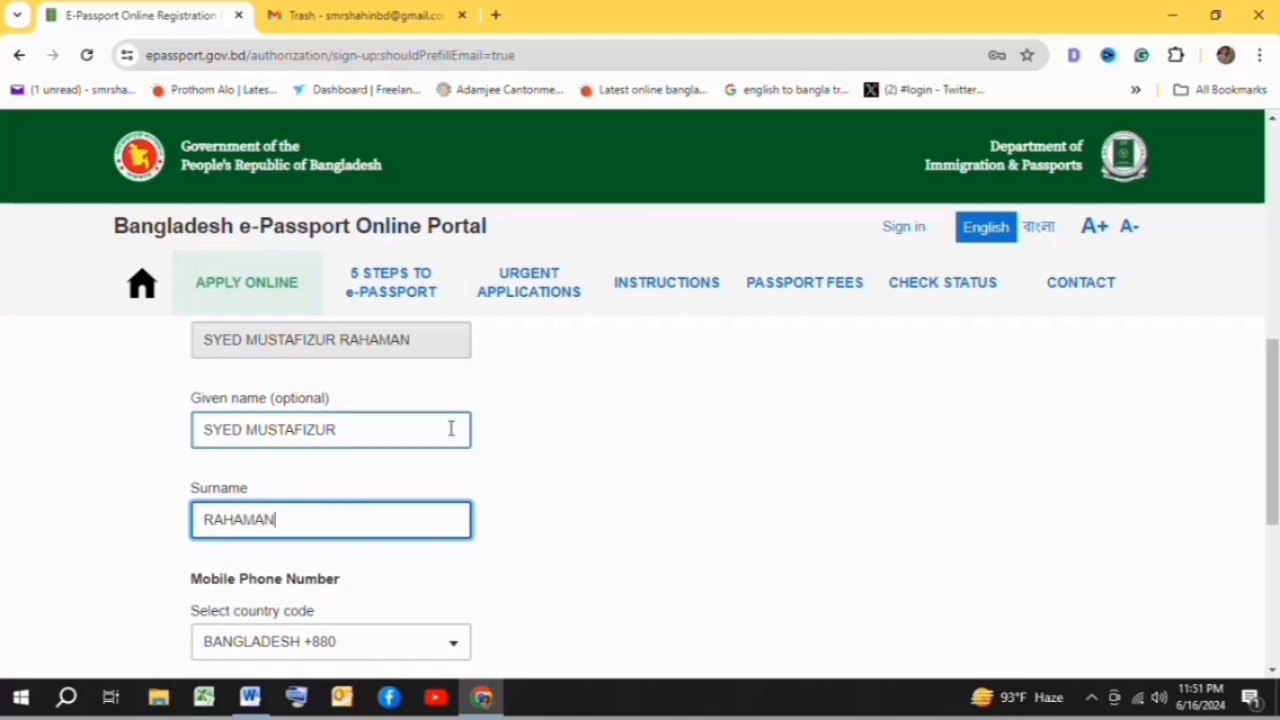
- Pass the 'I am human' check, create the account, and save the password in Chrome
{"action": "scroll", "coordinate": [525, 400], "scroll_direction": "down", "scroll_amount": 2}
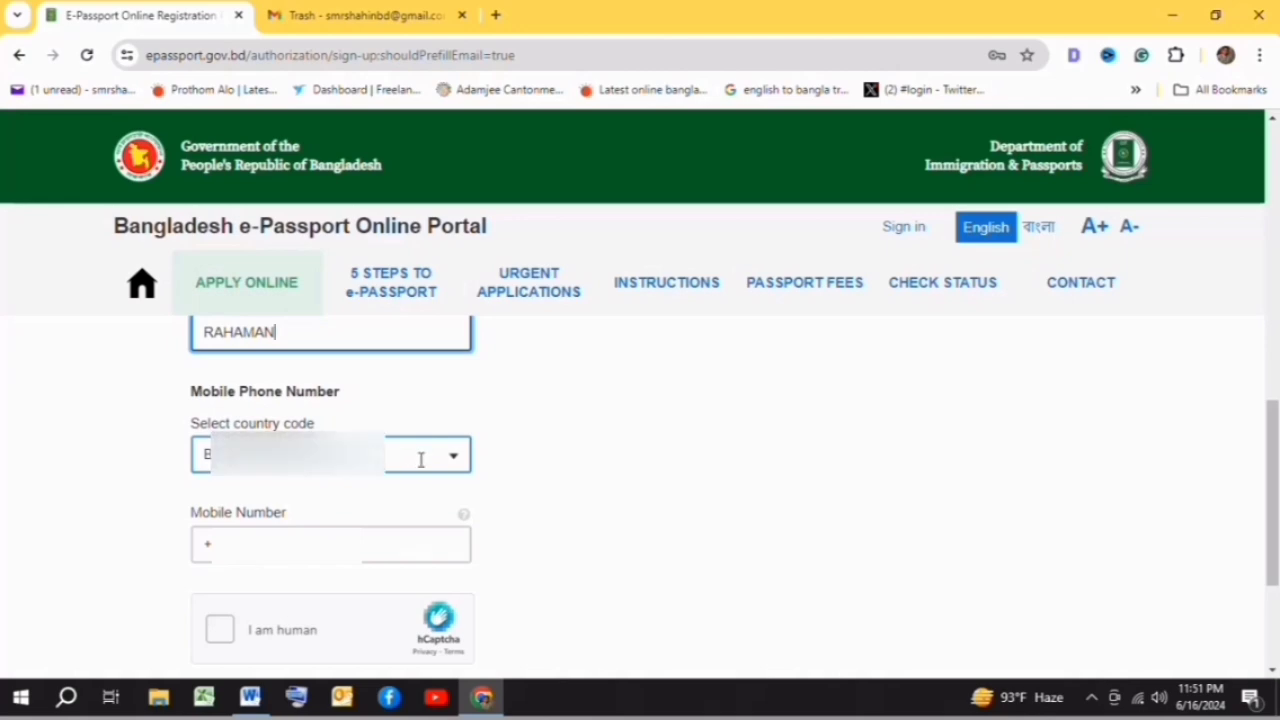
{"action": "scroll", "coordinate": [400, 465], "scroll_direction": "down", "scroll_amount": 1}
{"action": "left_click", "coordinate": [221, 537]}
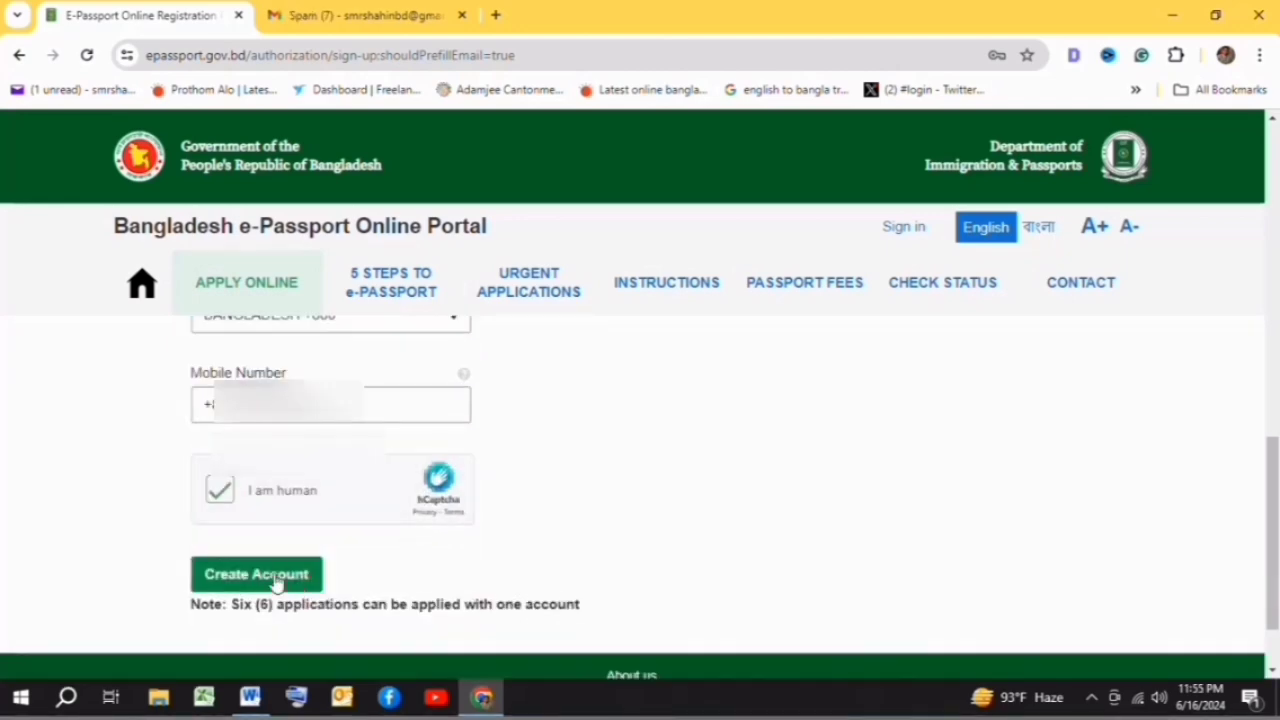
{"action": "left_click", "coordinate": [258, 574]}
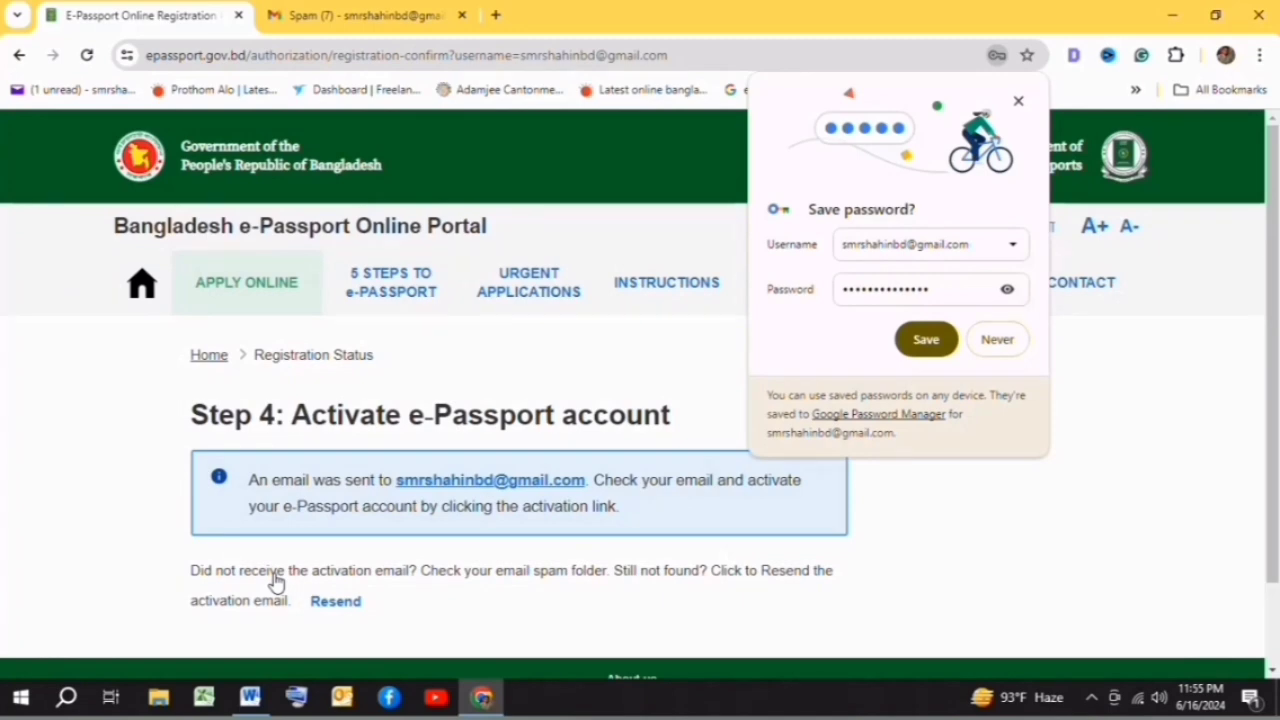
{"action": "left_click", "coordinate": [929, 341]}
{"action": "scroll", "coordinate": [357, 366], "scroll_direction": "down", "scroll_amount": 2}
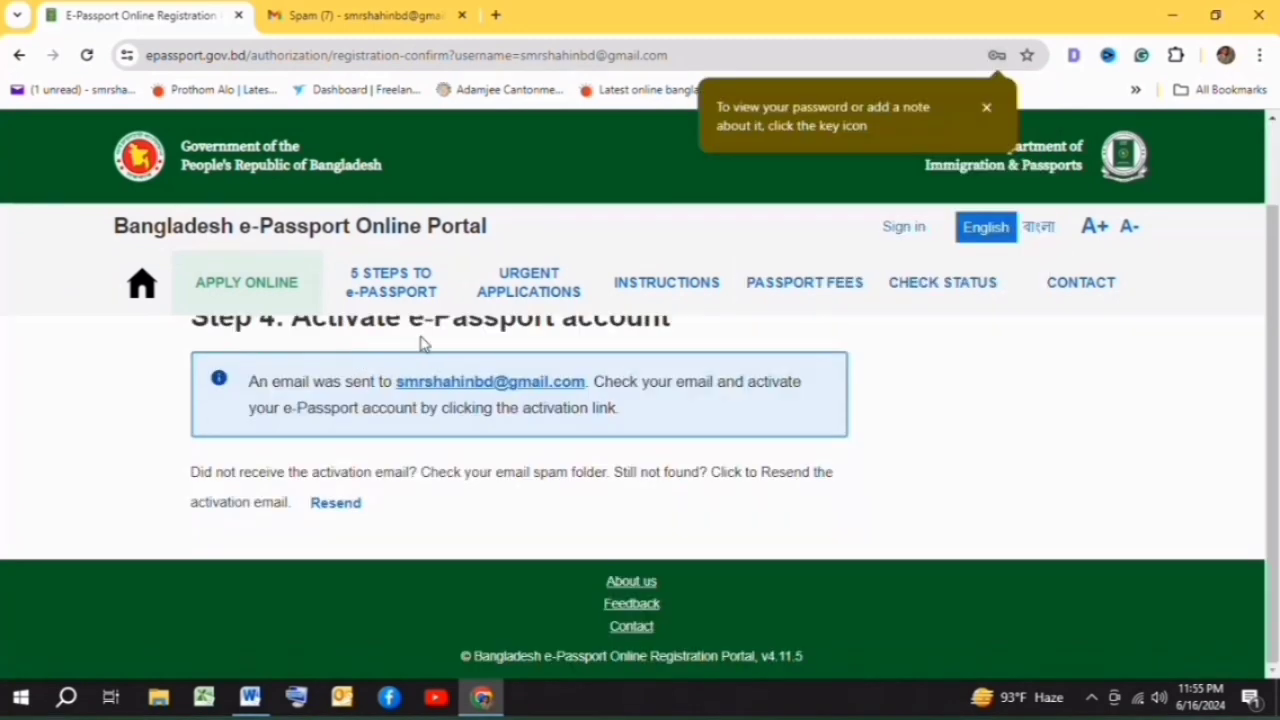
{"action": "scroll", "coordinate": [506, 451], "scroll_direction": "up", "scroll_amount": 1}
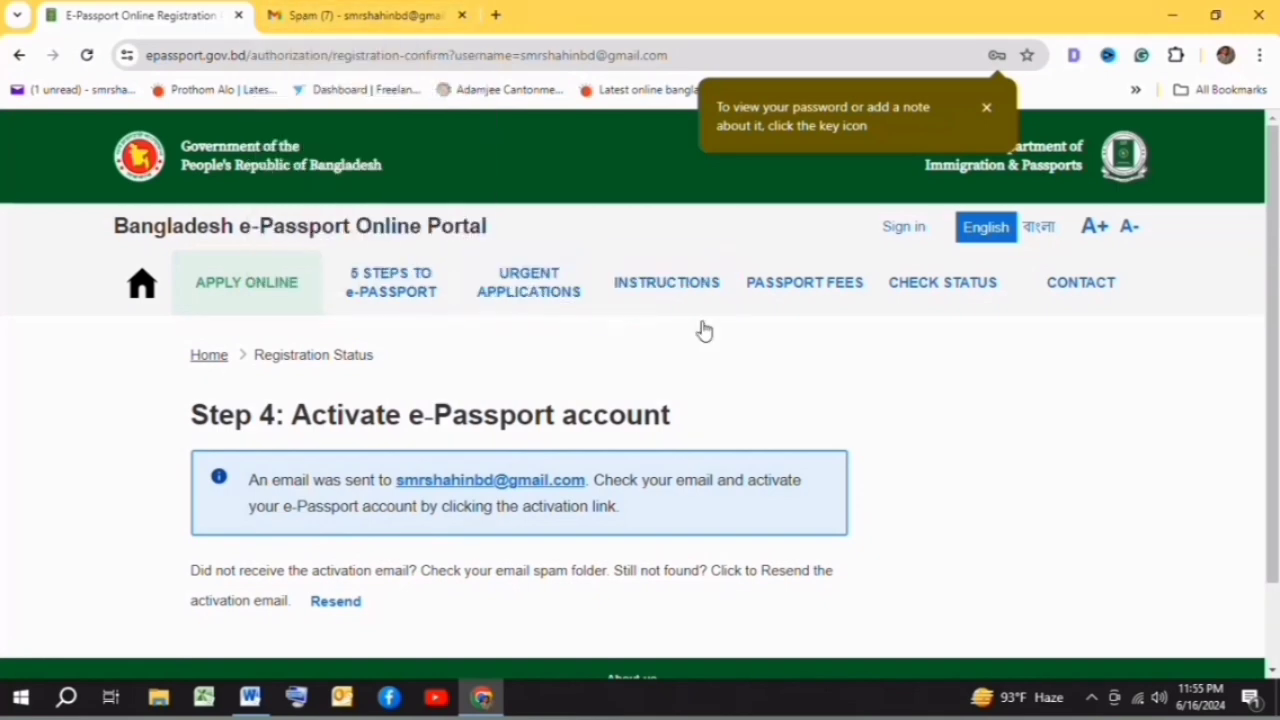
{"action": "scroll", "coordinate": [740, 360], "scroll_direction": "down", "scroll_amount": 1}
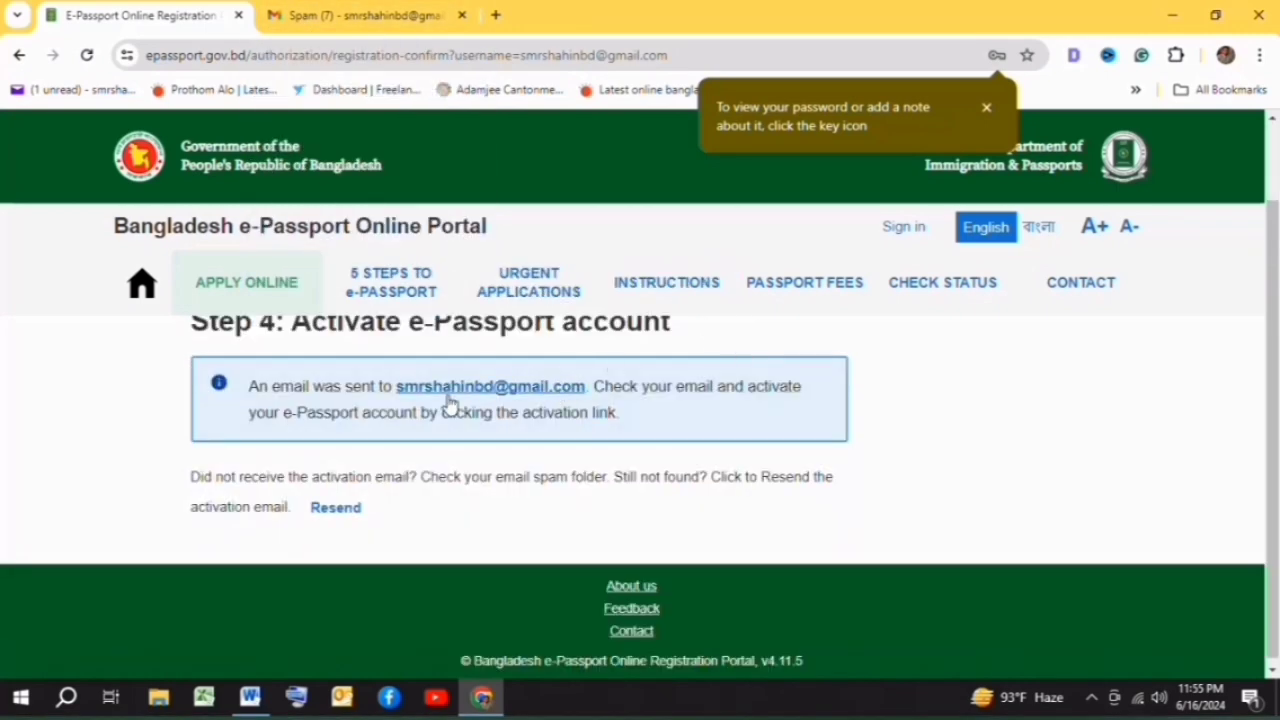
{"action": "scroll", "coordinate": [394, 363], "scroll_direction": "up", "scroll_amount": 1}
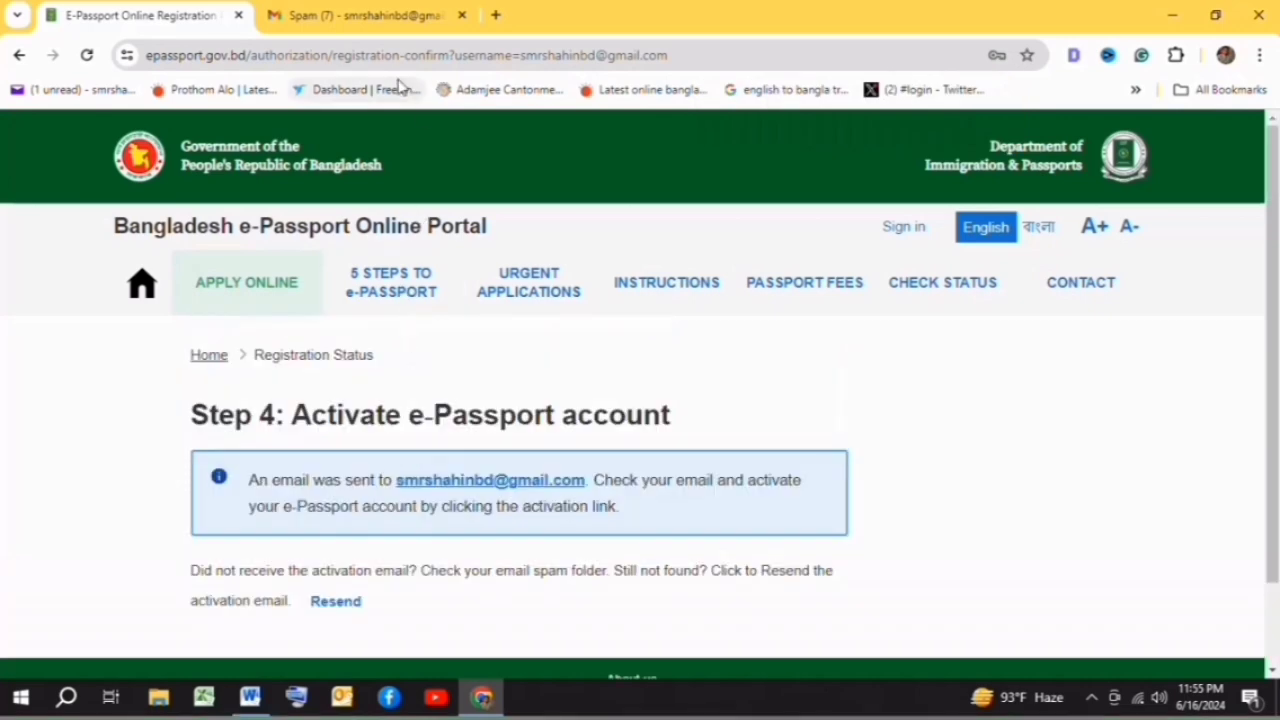
- Open the ePassport account activation email from the Gmail inbox
{"action": "left_click", "coordinate": [352, 14]}
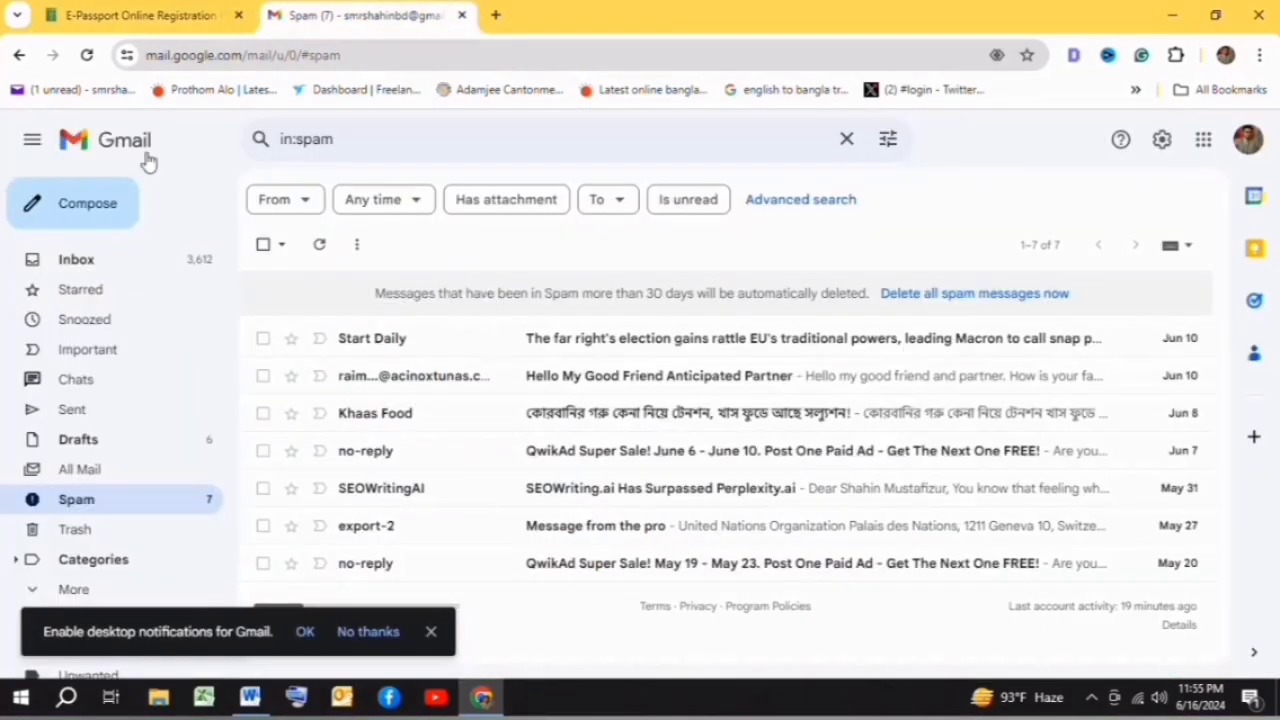
{"action": "left_click", "coordinate": [87, 264]}
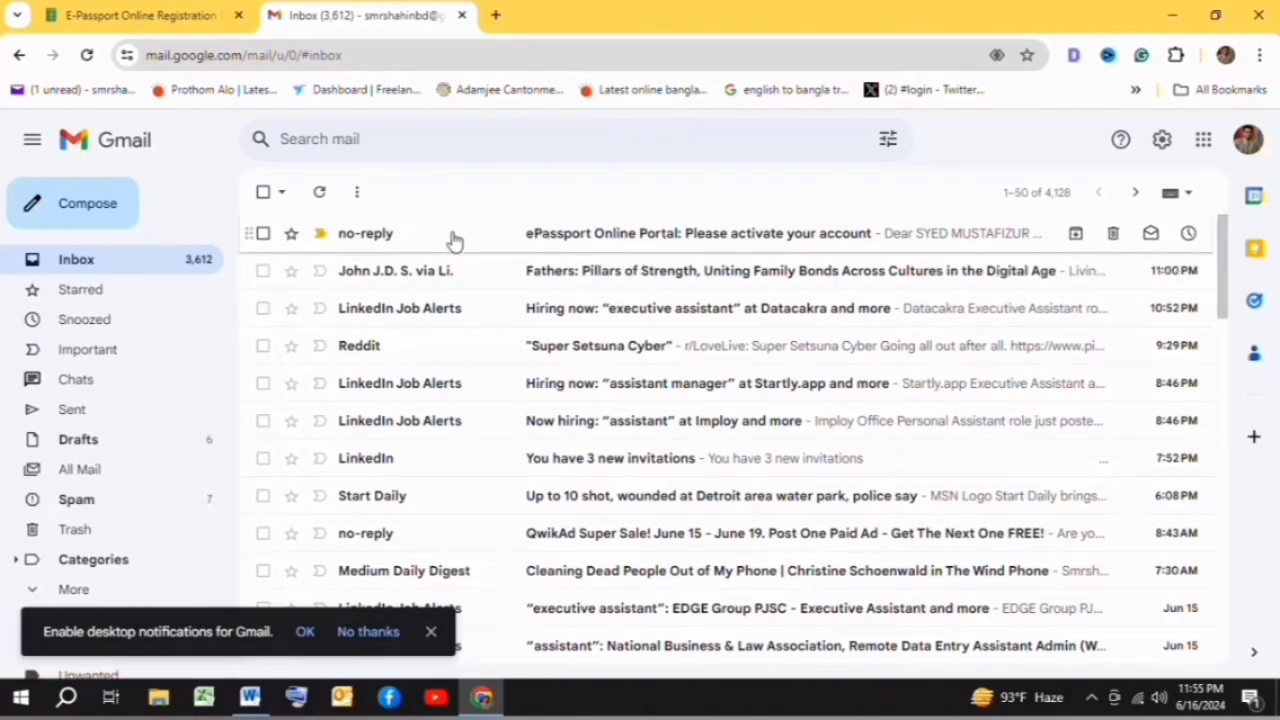
{"action": "left_click", "coordinate": [660, 242]}
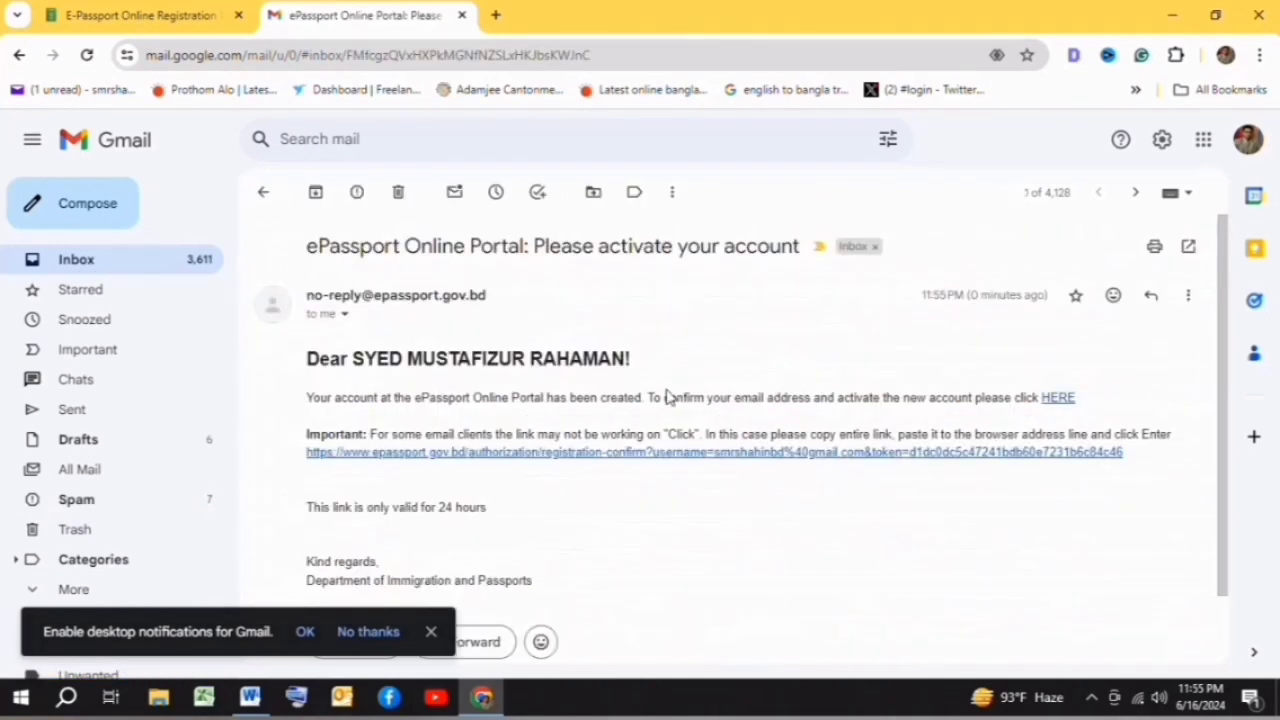
- Select the full activation link in the email and open a new browser tab
{"action": "scroll", "coordinate": [589, 426], "scroll_direction": "down", "scroll_amount": 1}
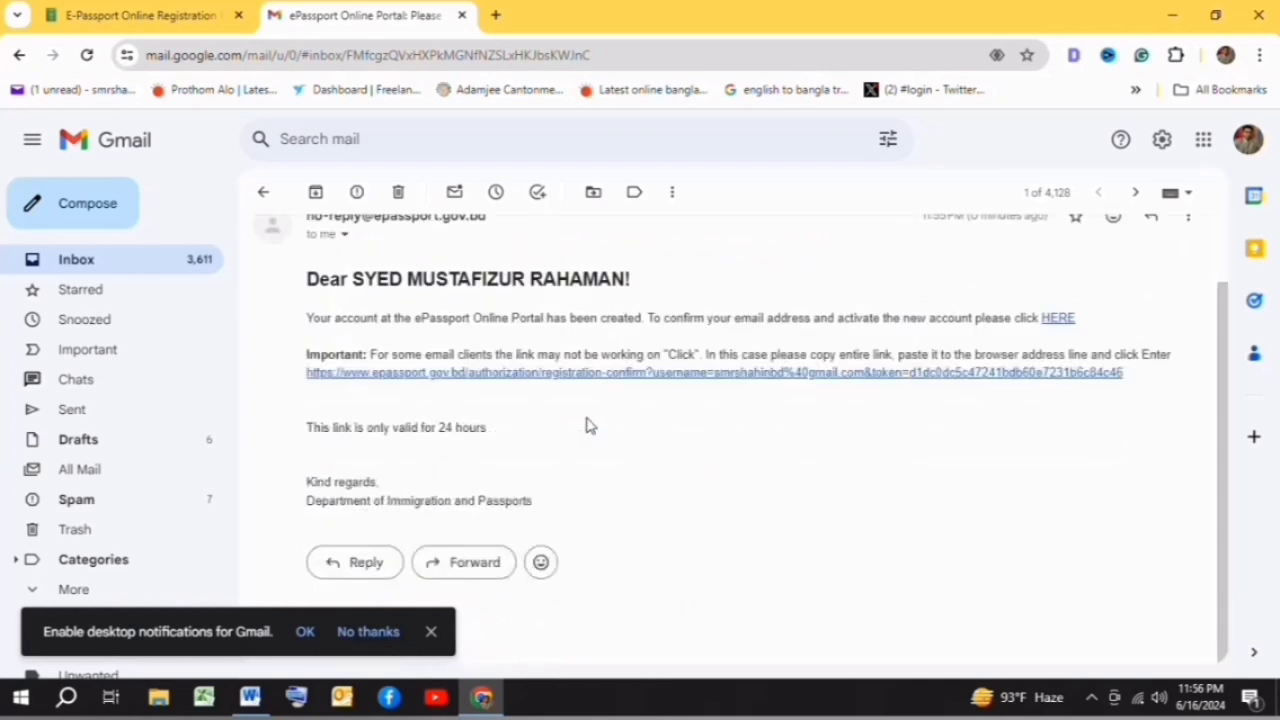
{"action": "scroll", "coordinate": [600, 430], "scroll_direction": "up", "scroll_amount": 1}
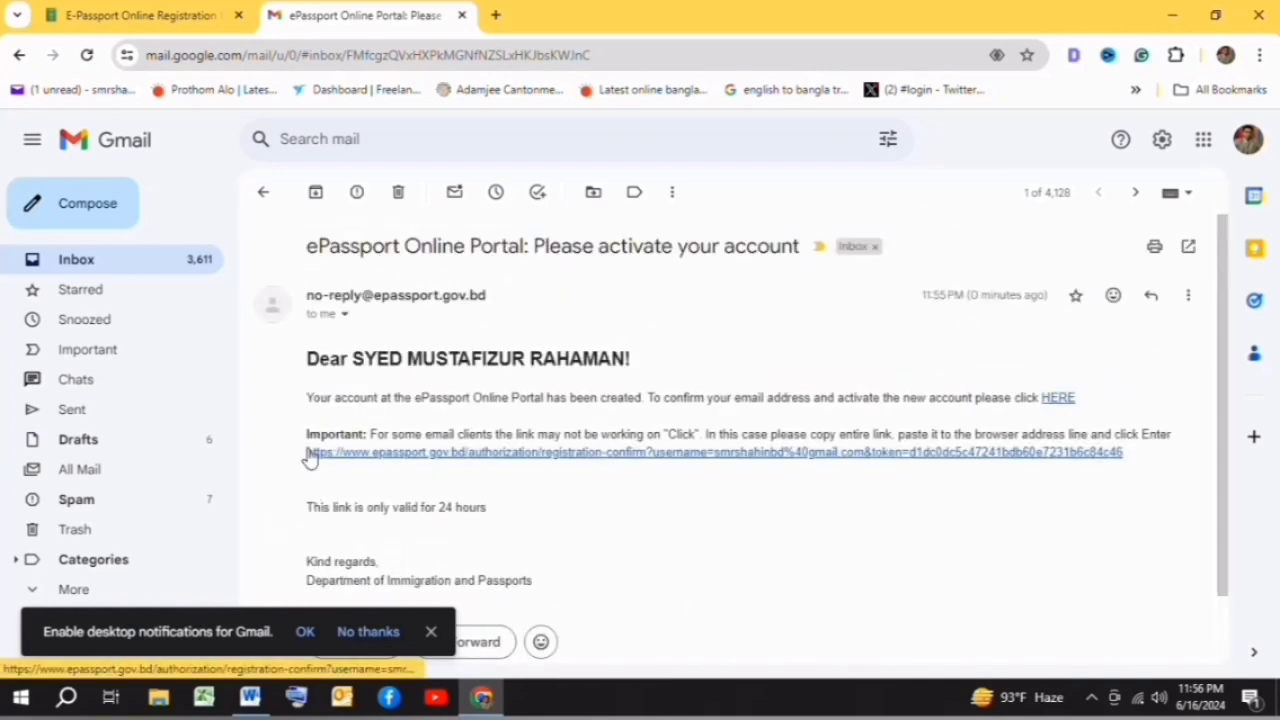
{"action": "left_click_drag", "start_coordinate": [308, 456], "coordinate": [517, 475]}
{"action": "key", "text": "ctrl+c"}
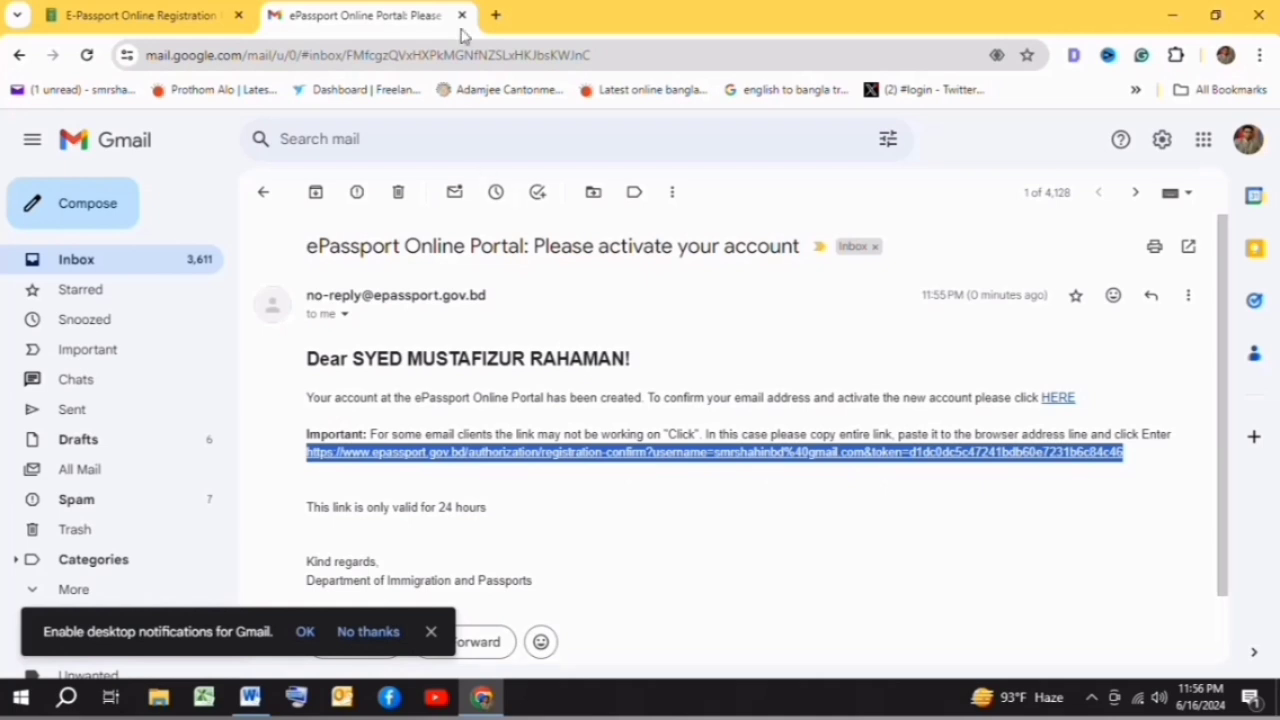
{"action": "left_click", "coordinate": [496, 15]}
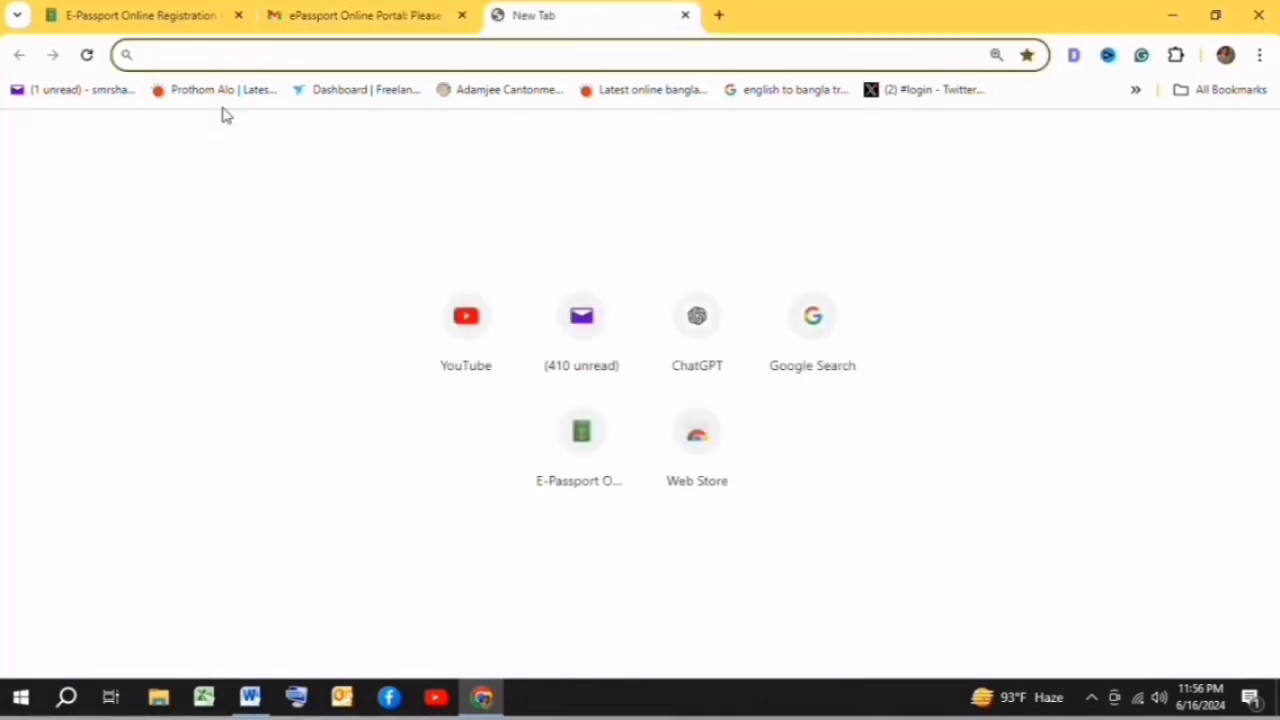
- Paste the copied activation link into the new tab and load it
{"action": "key", "text": "ctrl+v"}
{"action": "key", "text": "Return"}
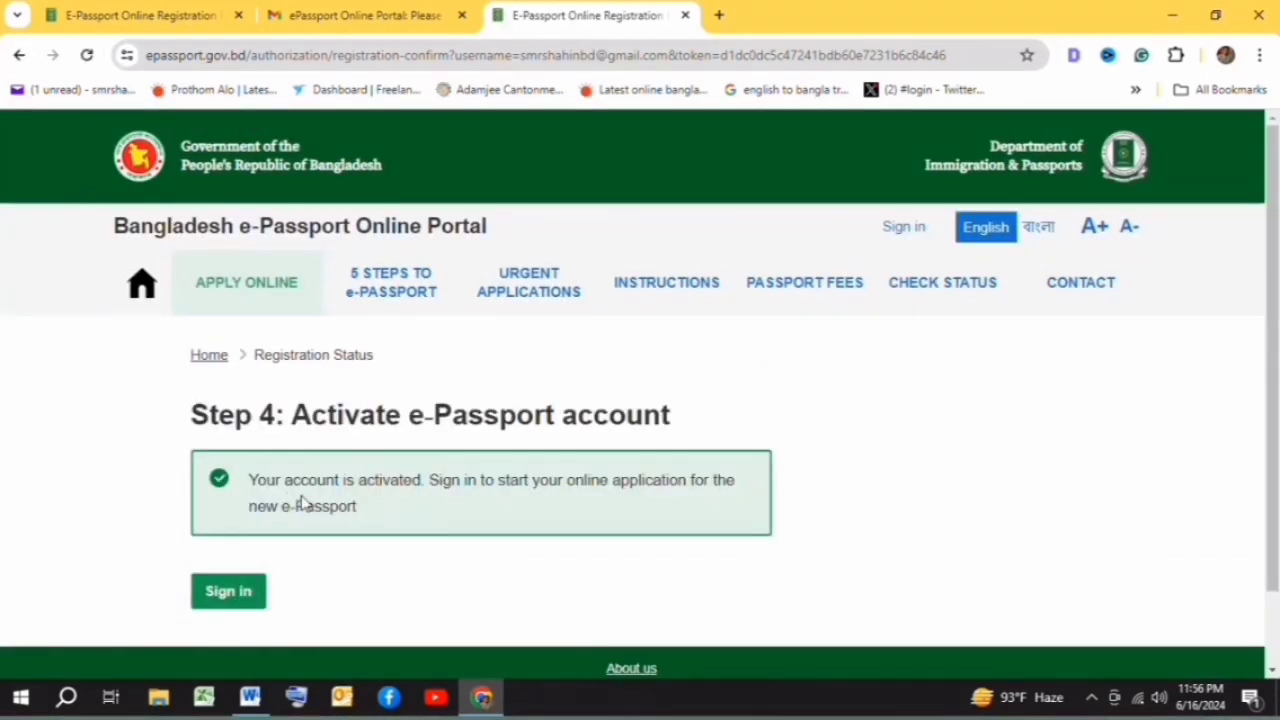
- Sign in using the autofilled saved password and the 'I am human' check
{"action": "left_click", "coordinate": [228, 591]}
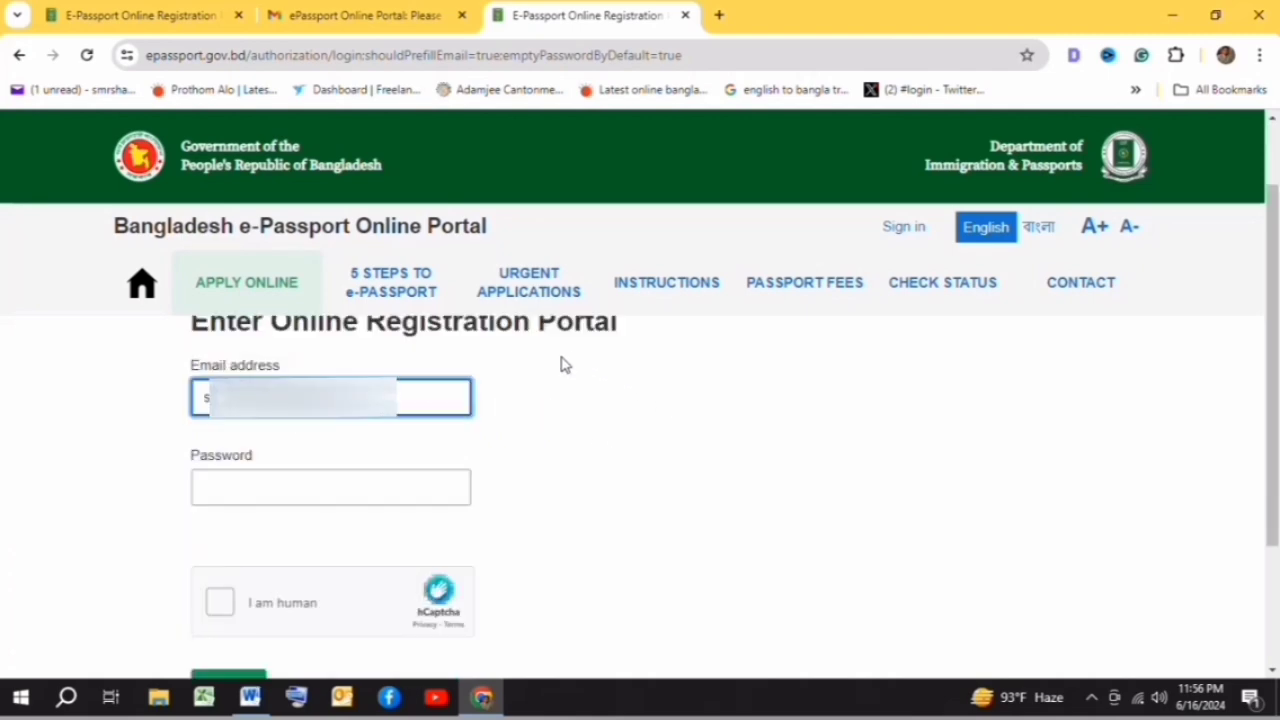
{"action": "scroll", "coordinate": [563, 363], "scroll_direction": "down", "scroll_amount": 2}
{"action": "scroll", "coordinate": [571, 397], "scroll_direction": "up", "scroll_amount": 2}
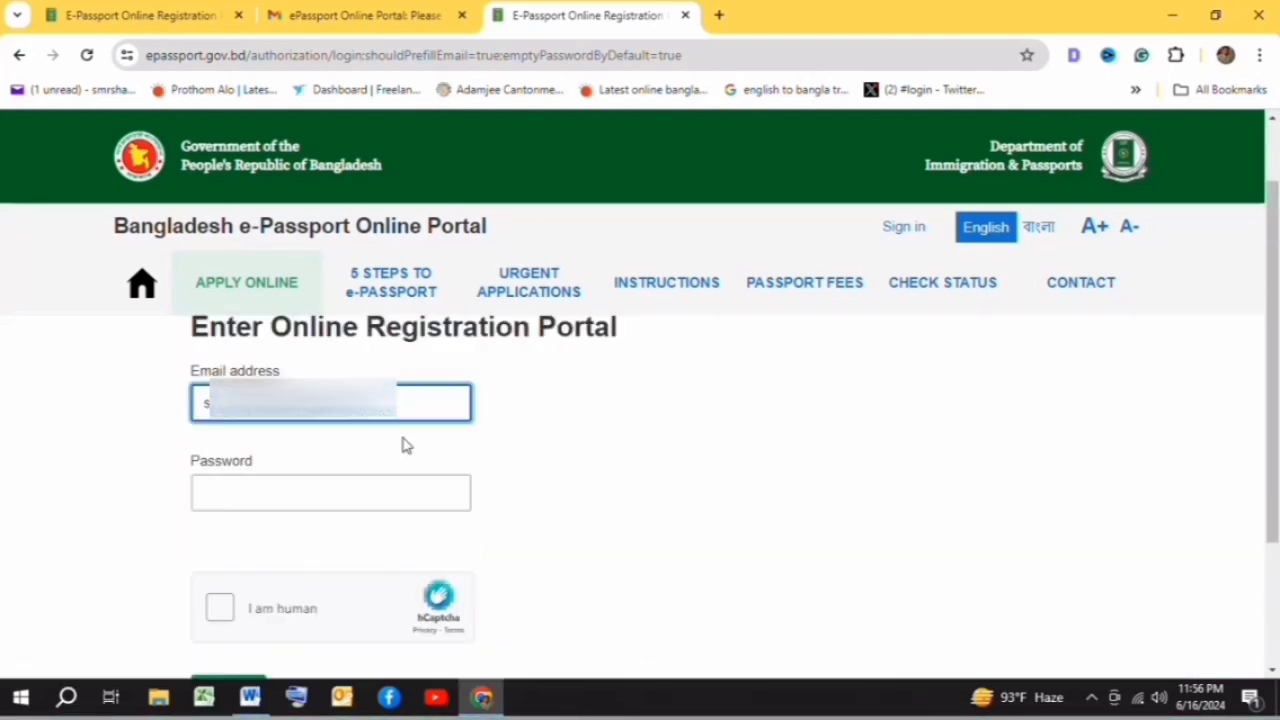
{"action": "left_click", "coordinate": [252, 505]}
{"action": "left_click", "coordinate": [232, 498]}
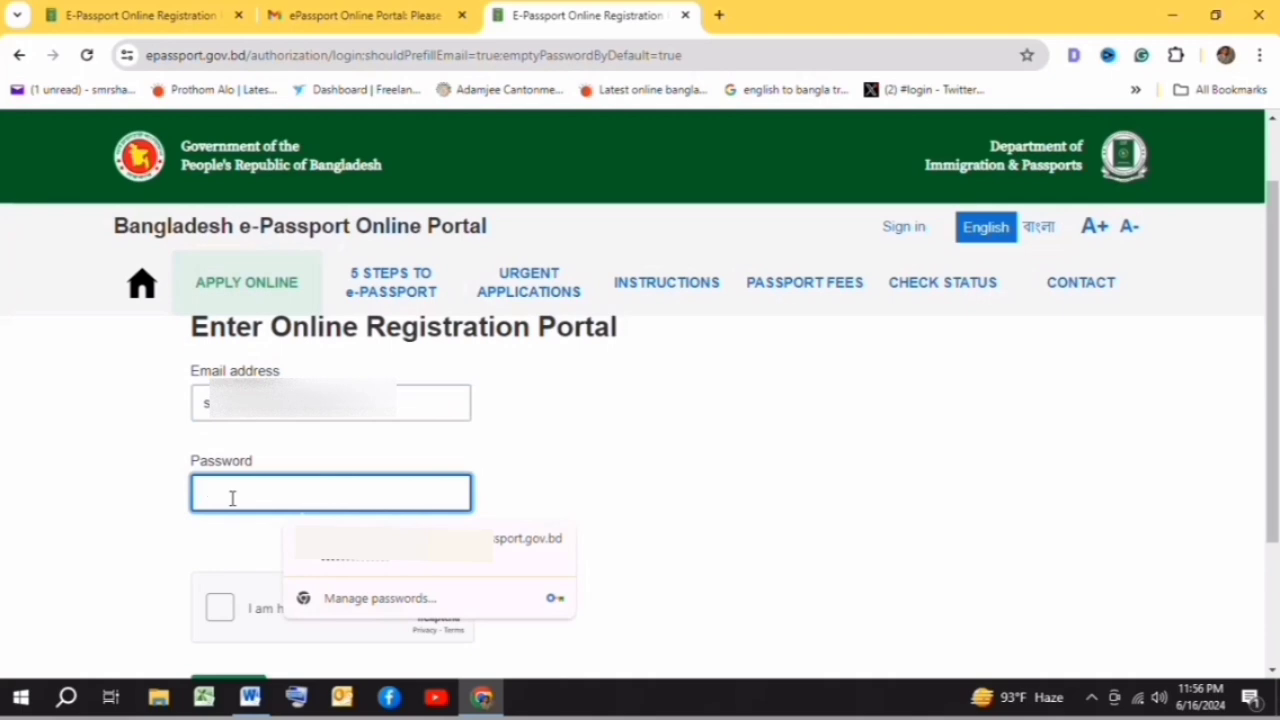
{"action": "key", "text": "Down"}
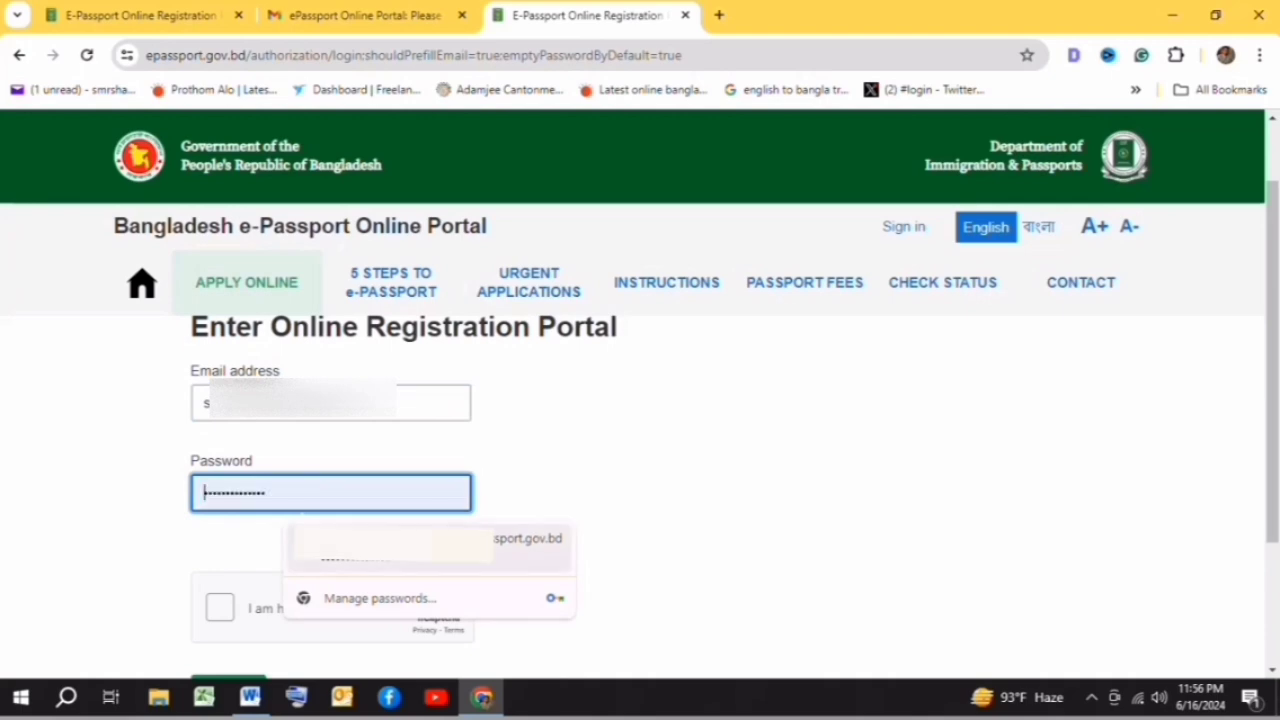
{"action": "key", "text": "Return"}
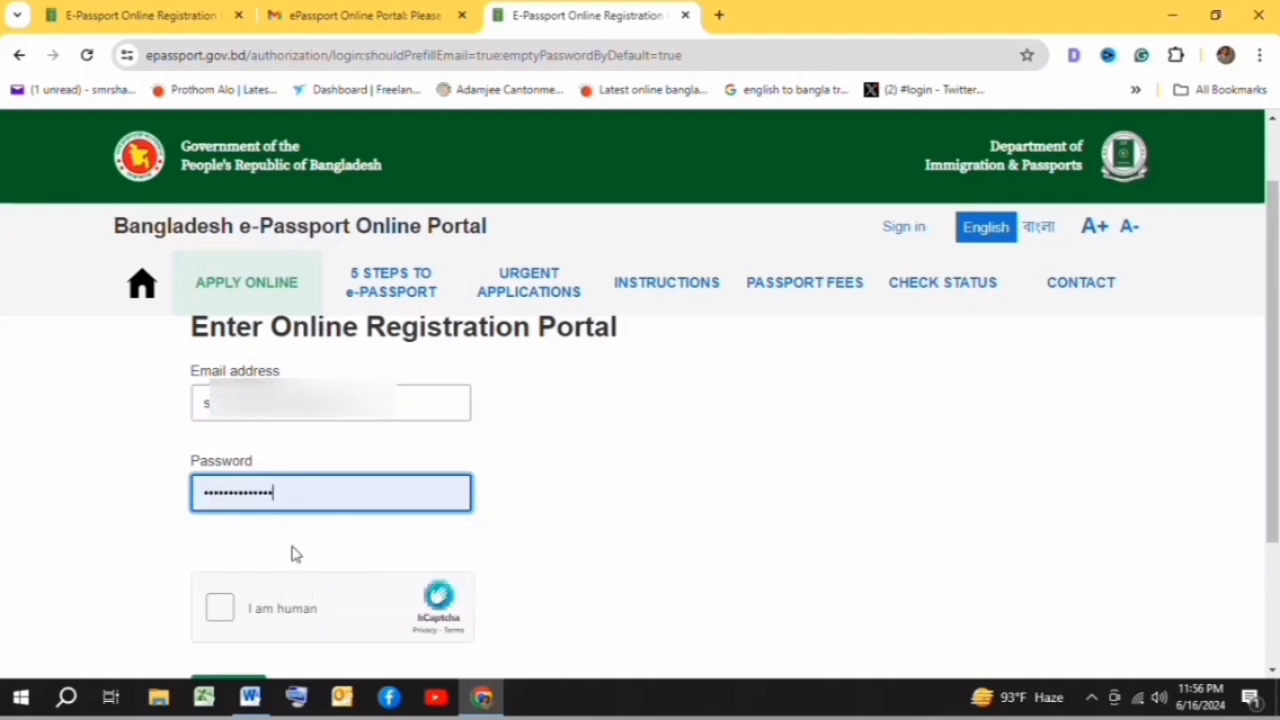
{"action": "left_click", "coordinate": [220, 610]}
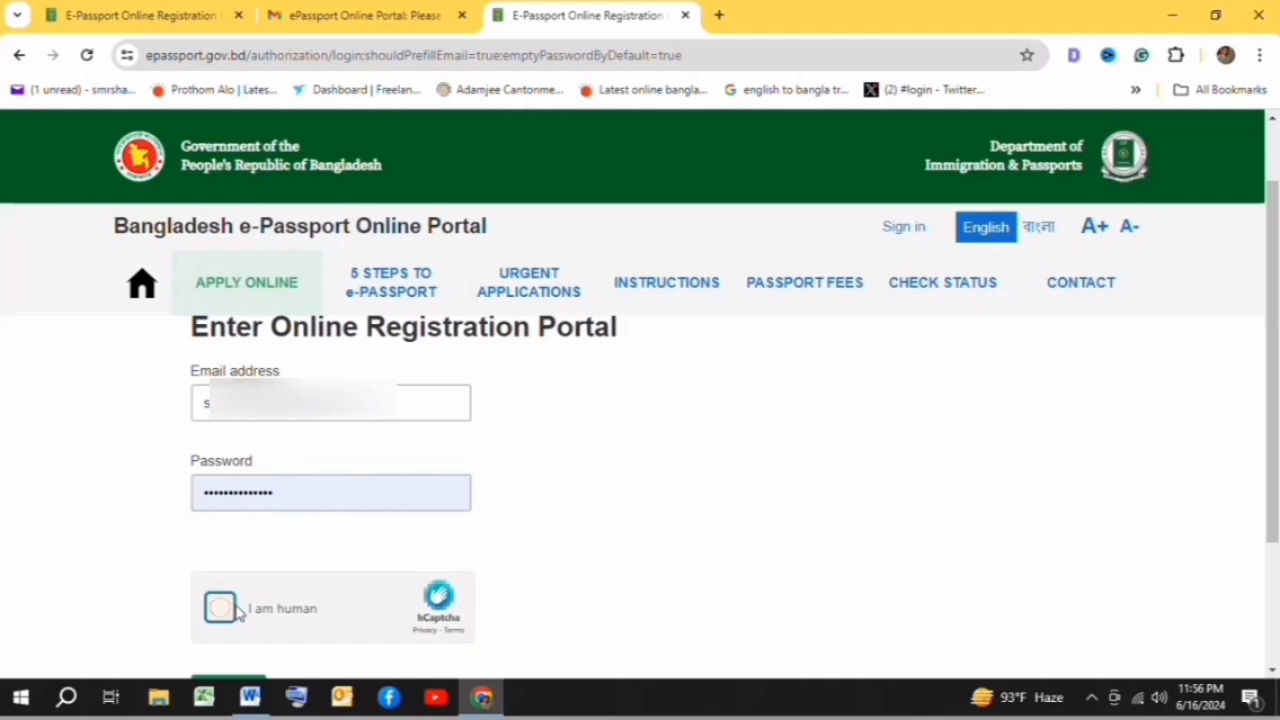
{"action": "scroll", "coordinate": [322, 535], "scroll_direction": "down", "scroll_amount": 1}
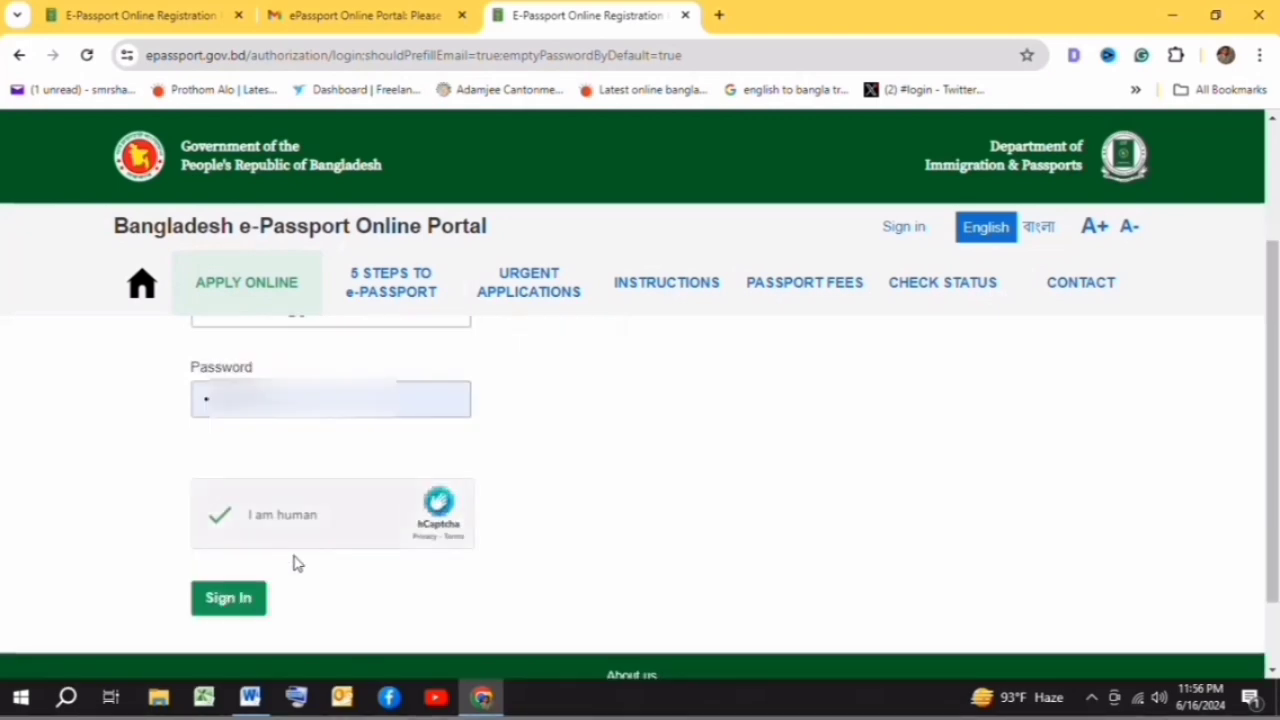
{"action": "left_click", "coordinate": [232, 598]}
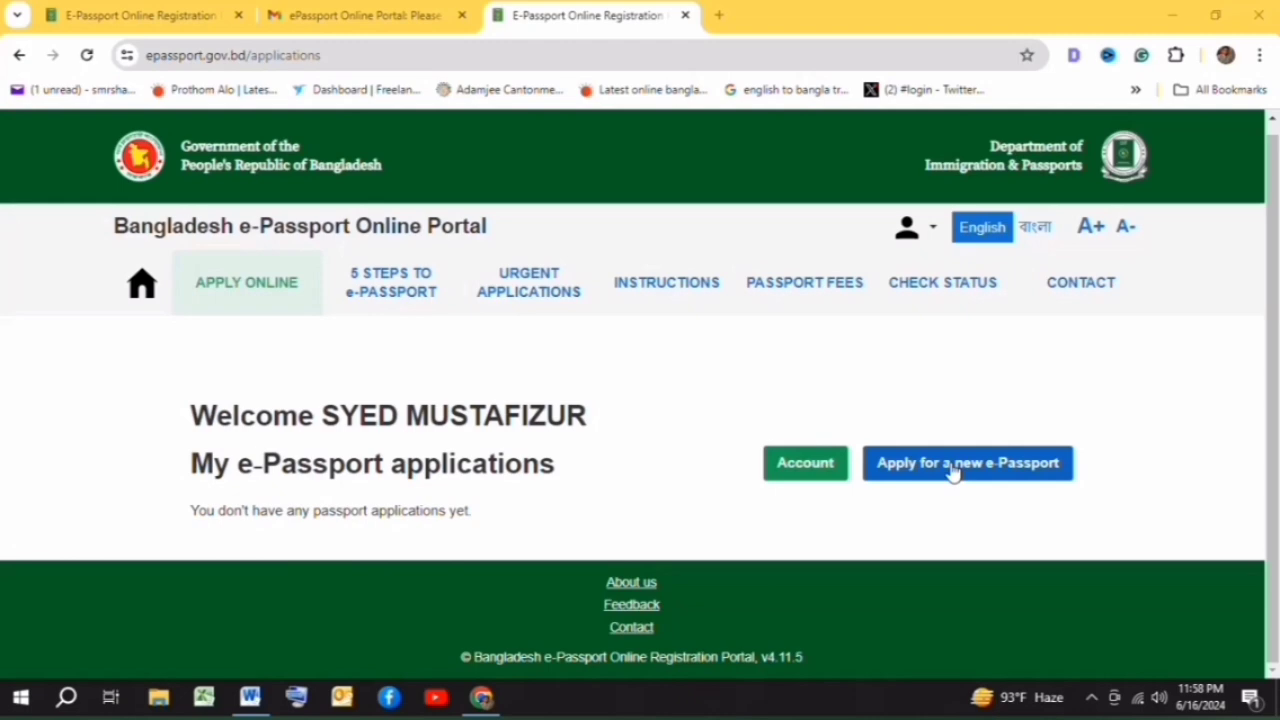
- Start a new e-Passport application and save Ordinary Passport as its type
{"action": "left_click", "coordinate": [952, 472]}
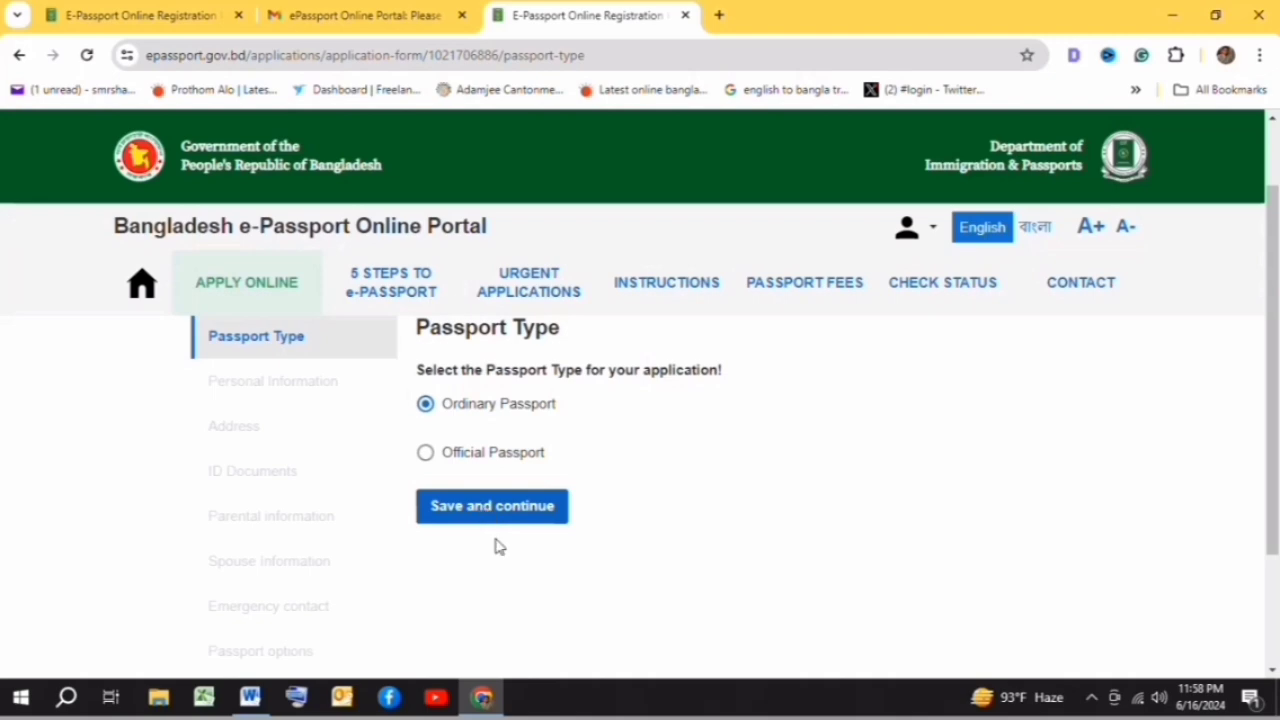
{"action": "left_click", "coordinate": [478, 512]}
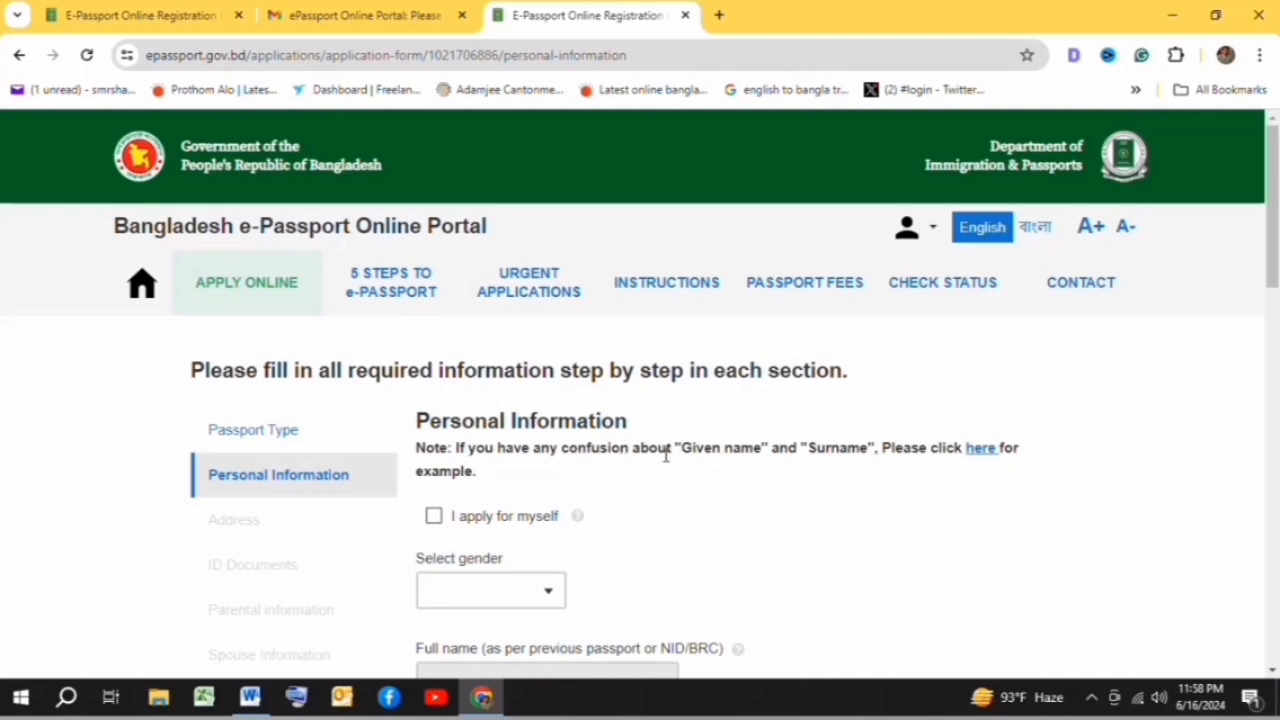
- Mark the application as for yourself and set the gender to MALE
{"action": "scroll", "coordinate": [665, 455], "scroll_direction": "down", "scroll_amount": 1}
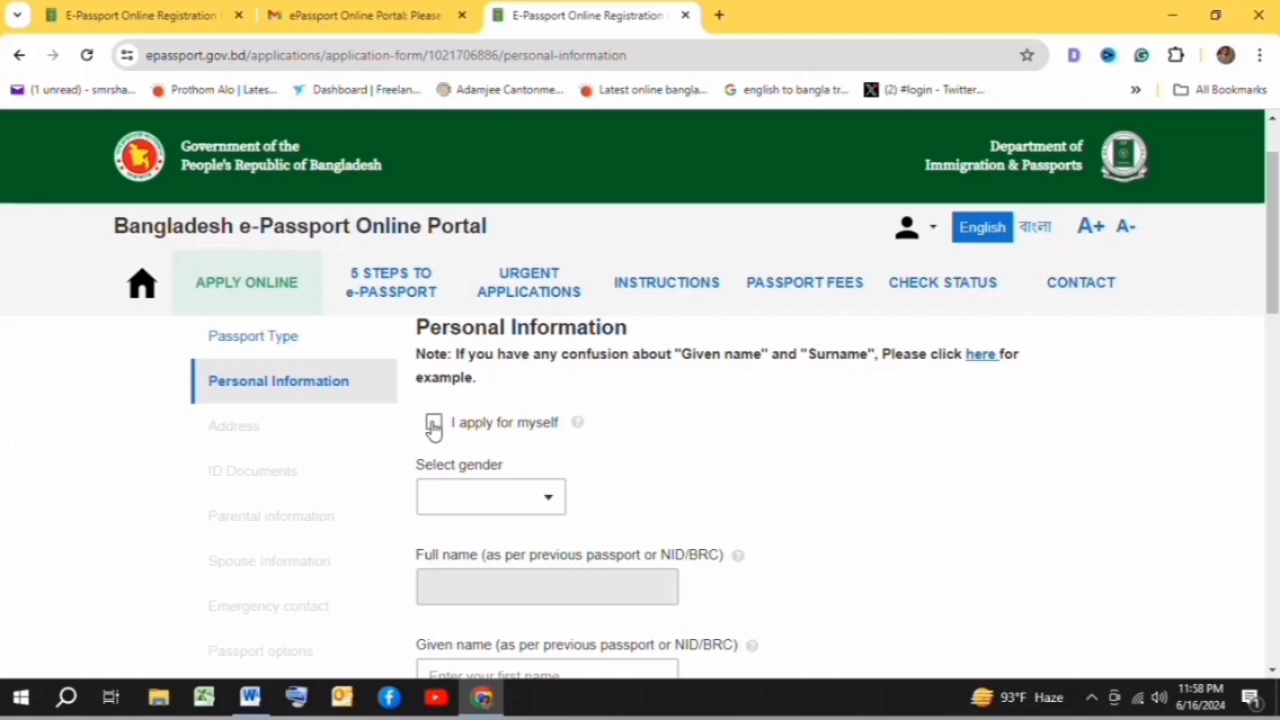
{"action": "left_click", "coordinate": [433, 424]}
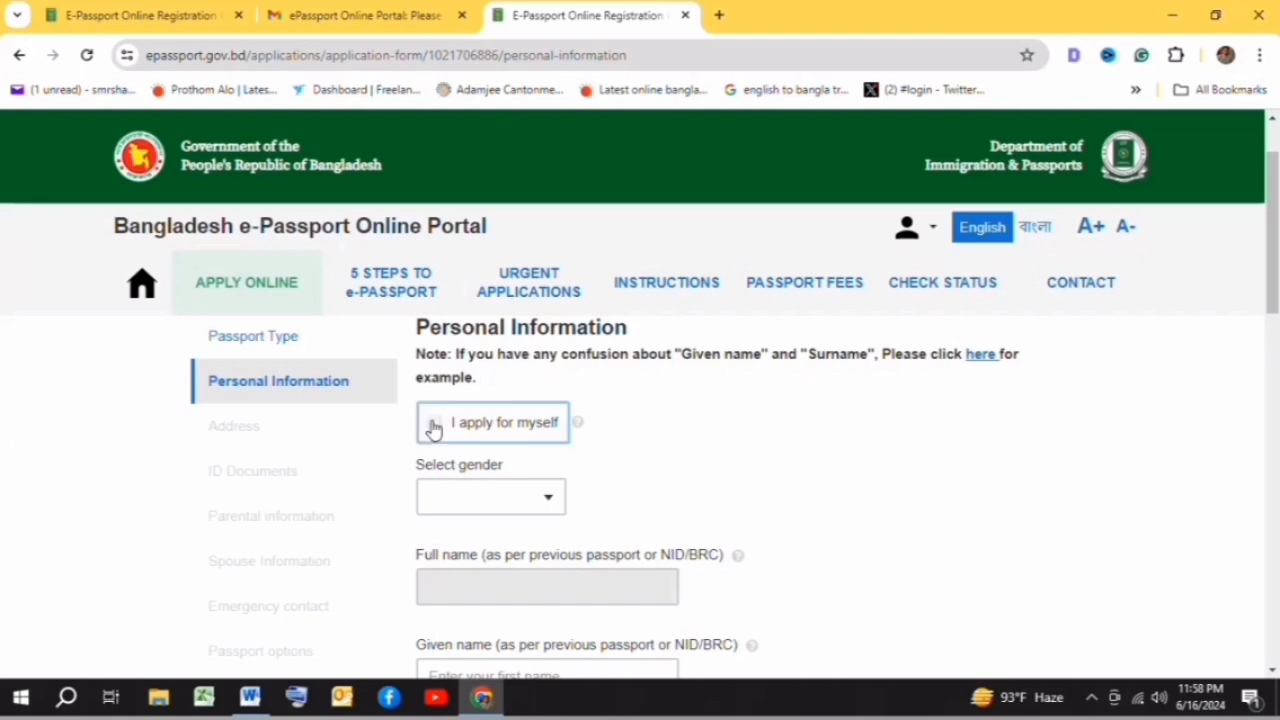
{"action": "left_click", "coordinate": [550, 505]}
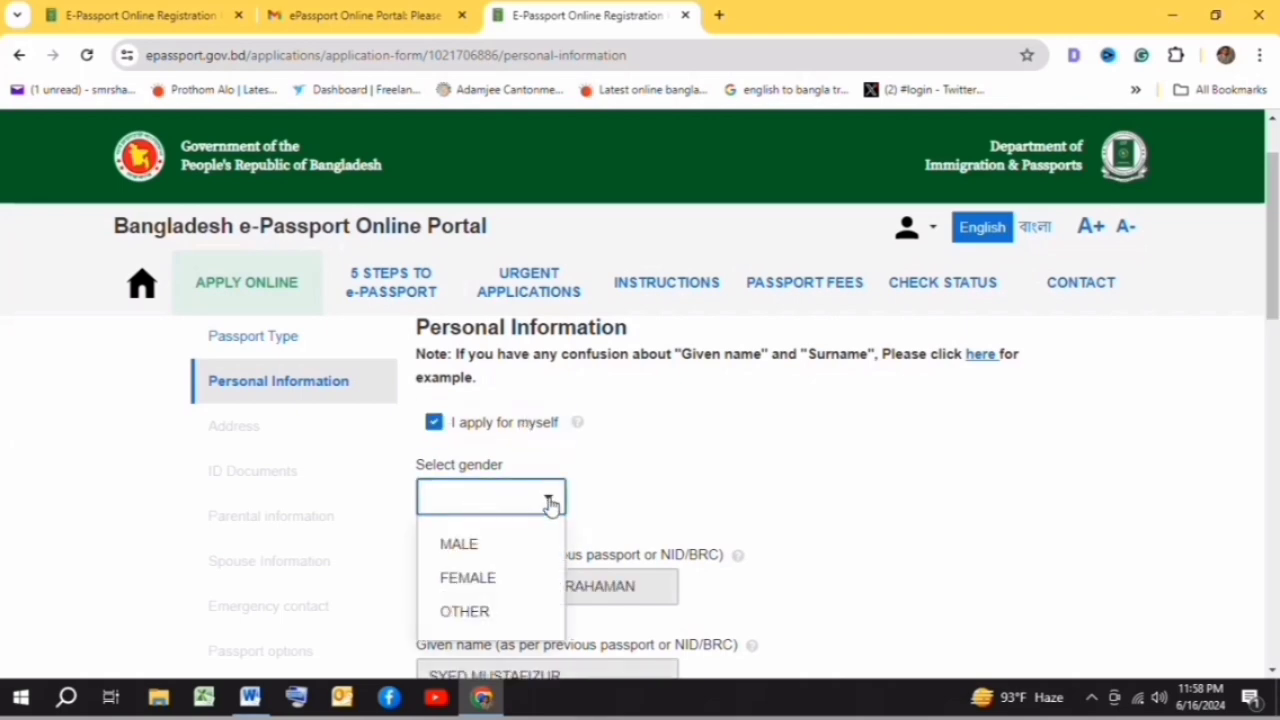
{"action": "left_click", "coordinate": [470, 543]}
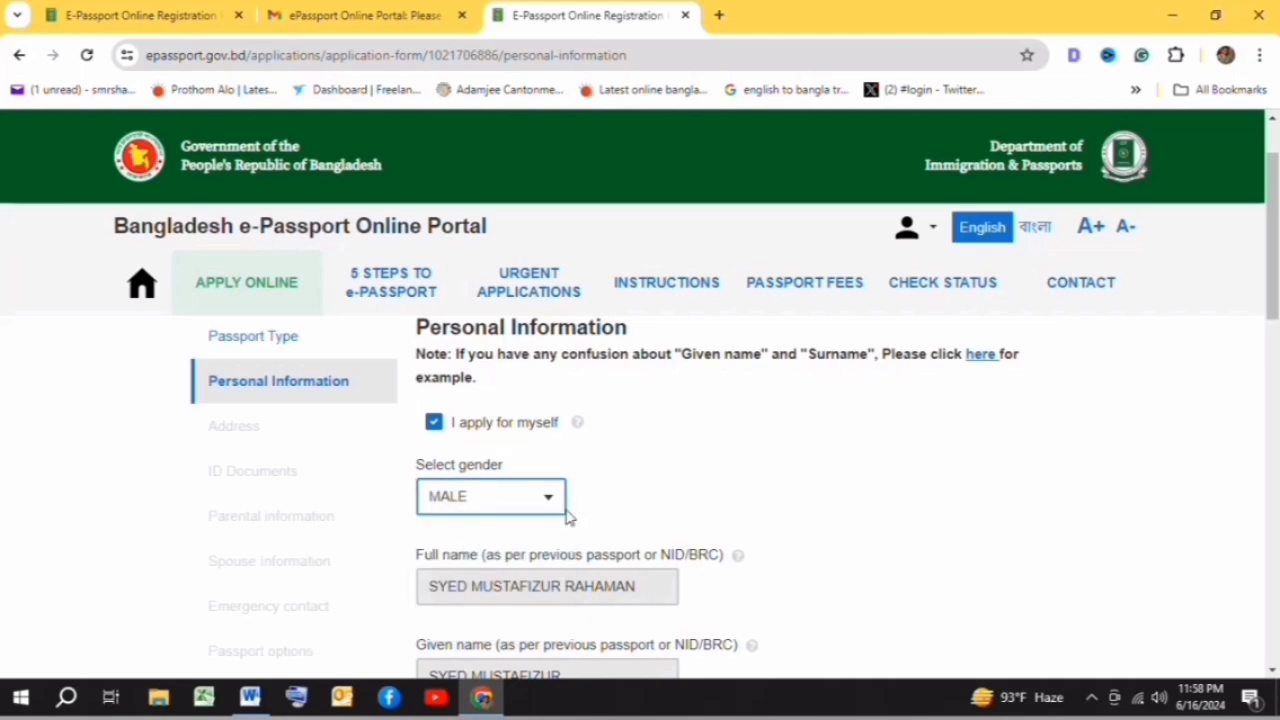
{"action": "scroll", "coordinate": [728, 449], "scroll_direction": "down", "scroll_amount": 1}
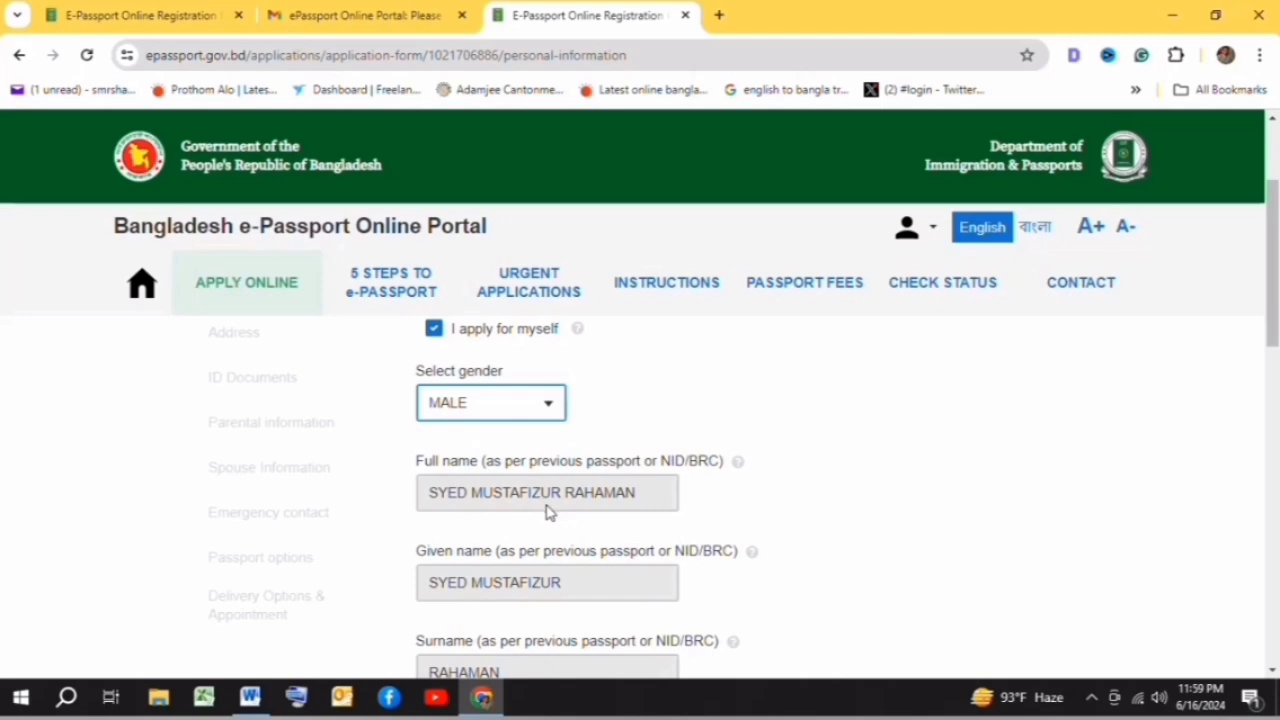
{"action": "scroll", "coordinate": [740, 450], "scroll_direction": "down", "scroll_amount": 3}
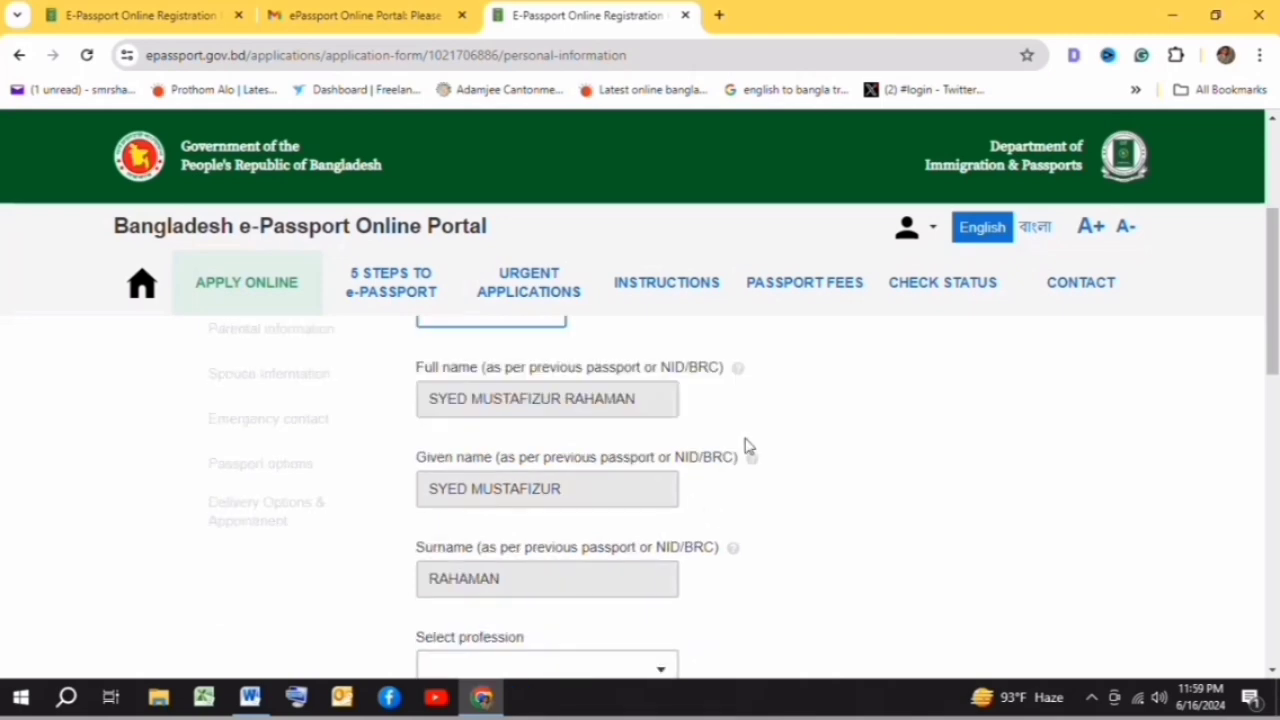
- Set the profession to UNEMPLOYED and the religion to ISLAM
{"action": "left_click", "coordinate": [432, 490]}
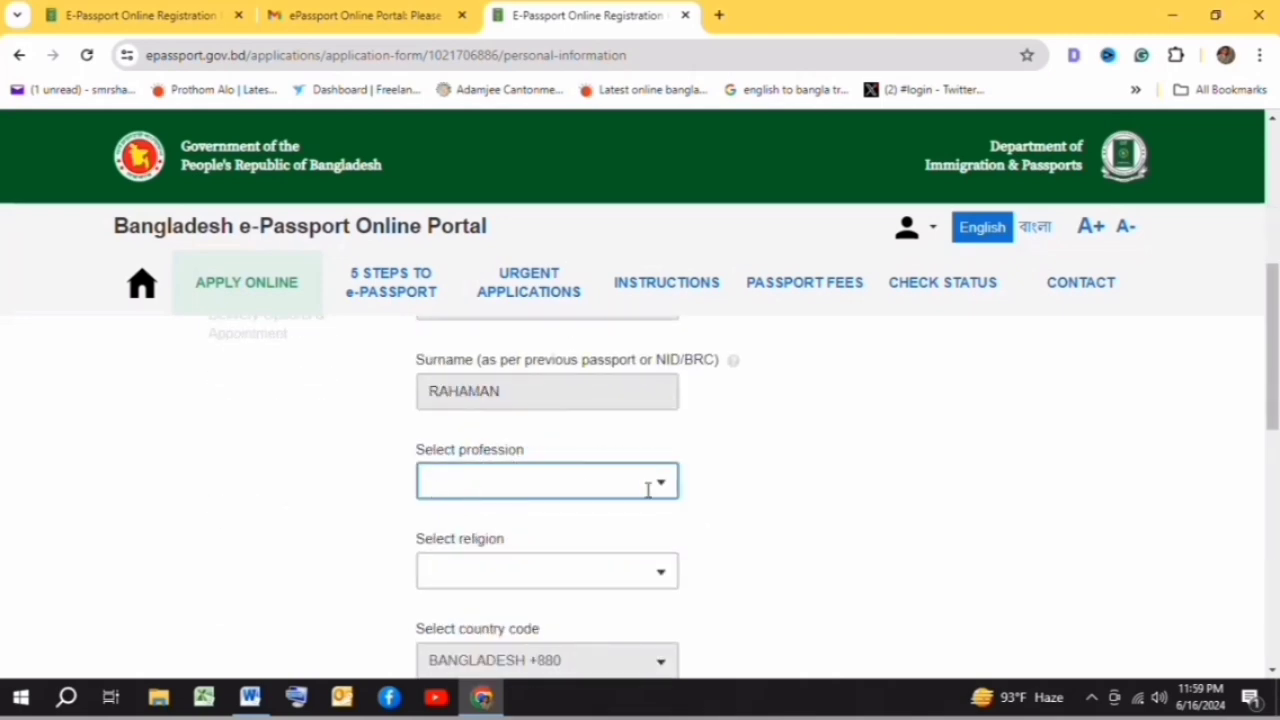
{"action": "left_click", "coordinate": [660, 485]}
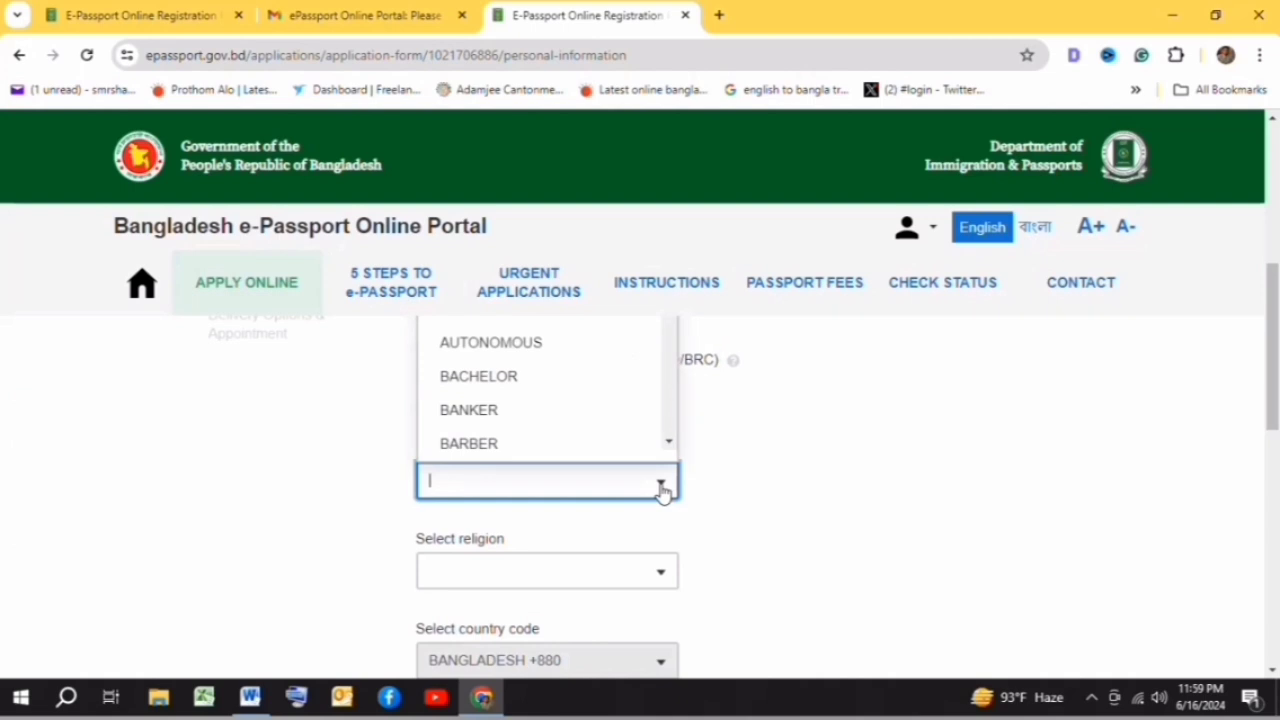
{"action": "scroll", "coordinate": [594, 397], "scroll_direction": "down", "scroll_amount": 10}
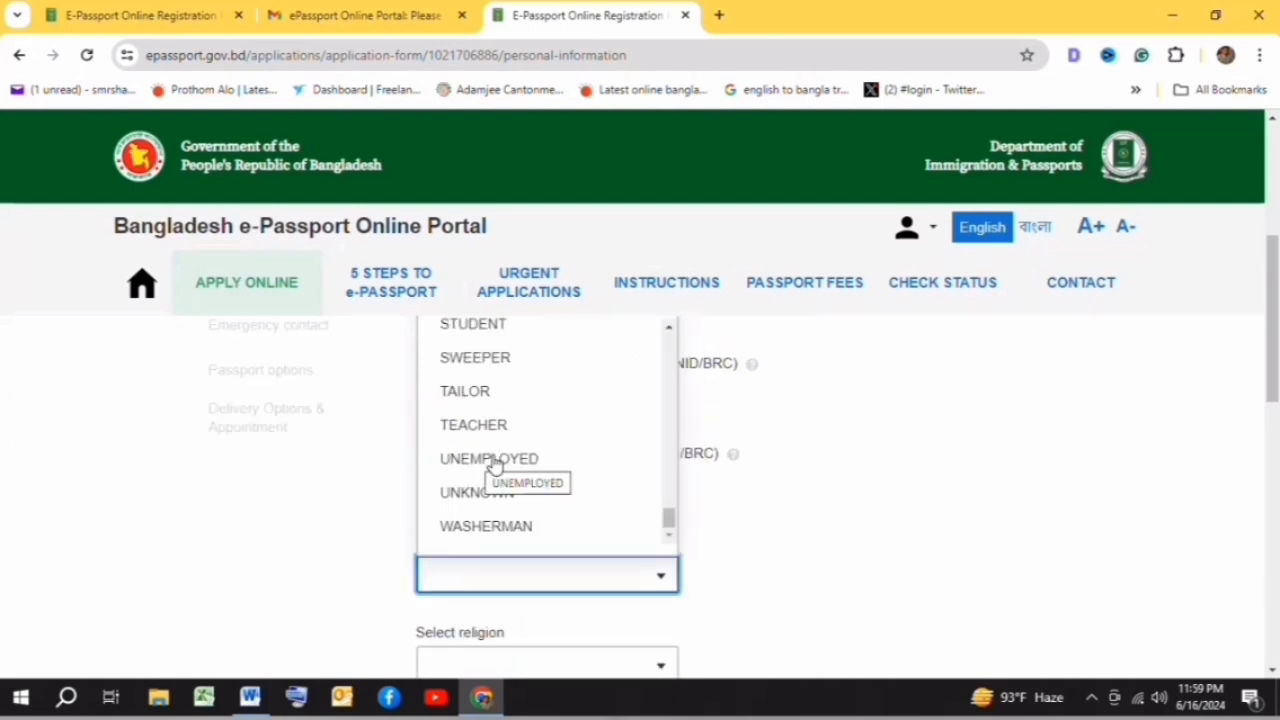
{"action": "left_click", "coordinate": [494, 460]}
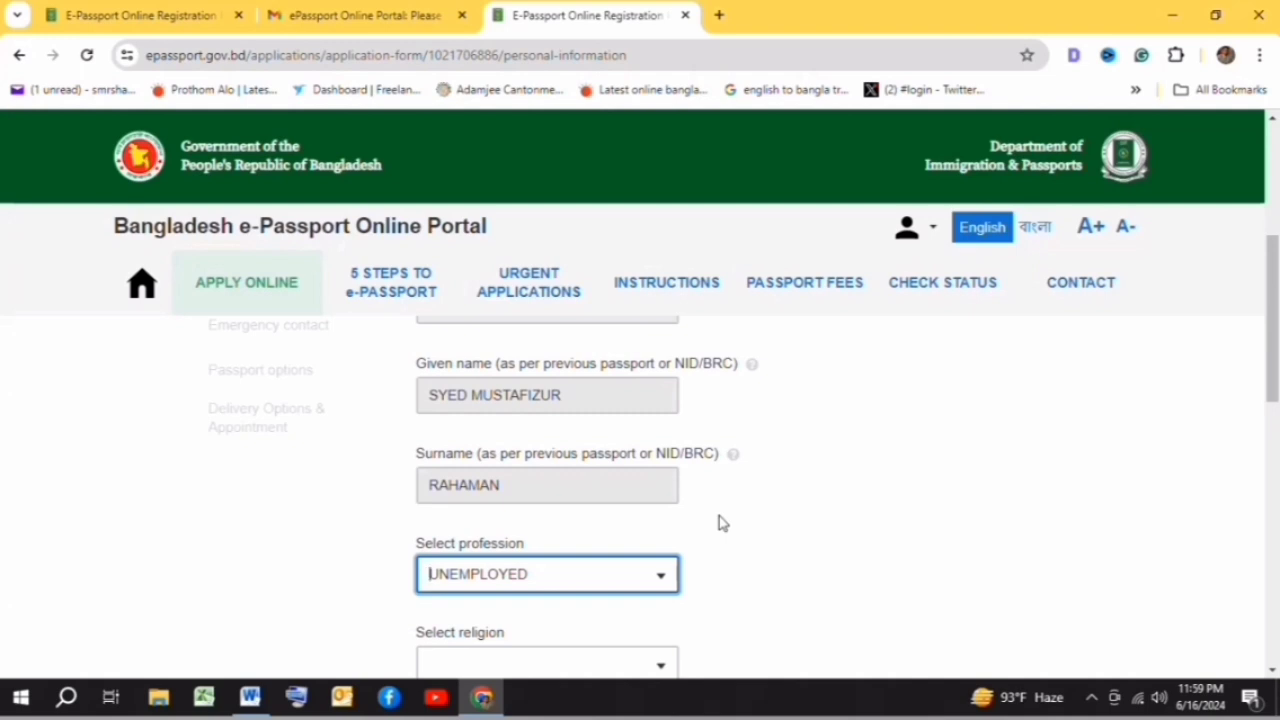
{"action": "scroll", "coordinate": [719, 516], "scroll_direction": "down", "scroll_amount": 2}
{"action": "left_click", "coordinate": [656, 477]}
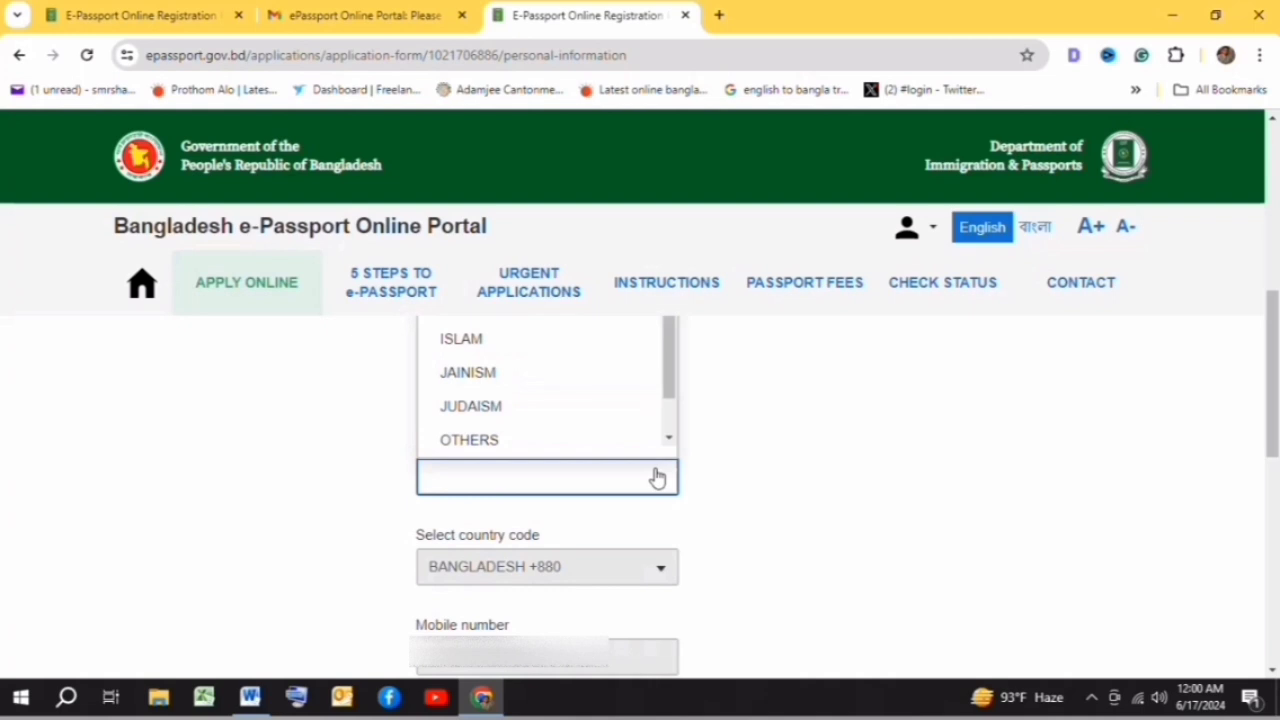
{"action": "left_click", "coordinate": [479, 345]}
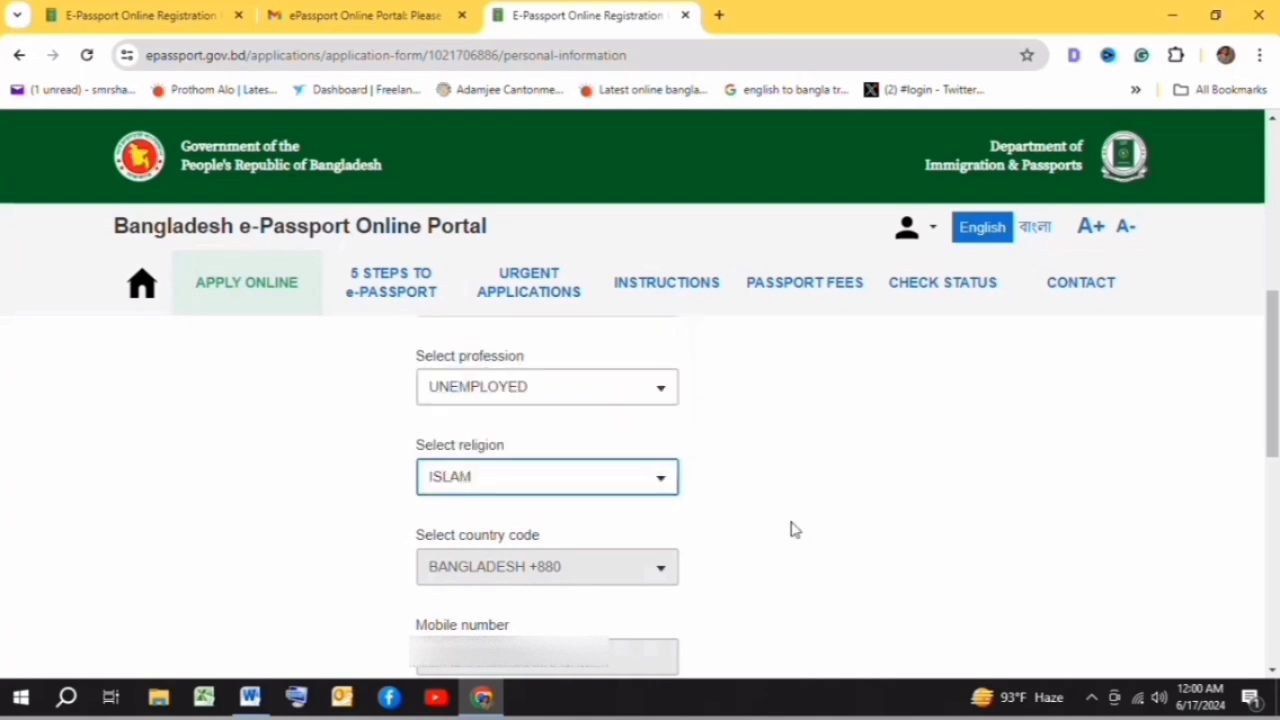
{"action": "scroll", "coordinate": [790, 530], "scroll_direction": "down", "scroll_amount": 1}
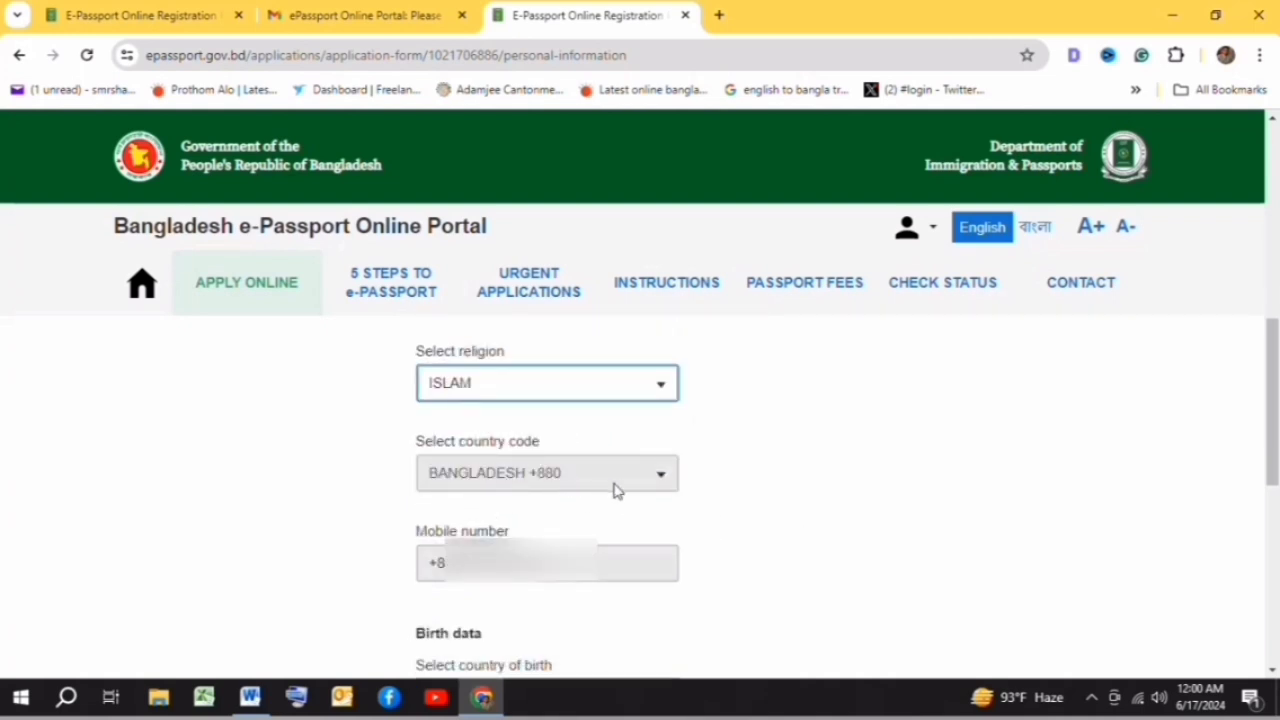
{"action": "scroll", "coordinate": [723, 471], "scroll_direction": "down", "scroll_amount": 3}
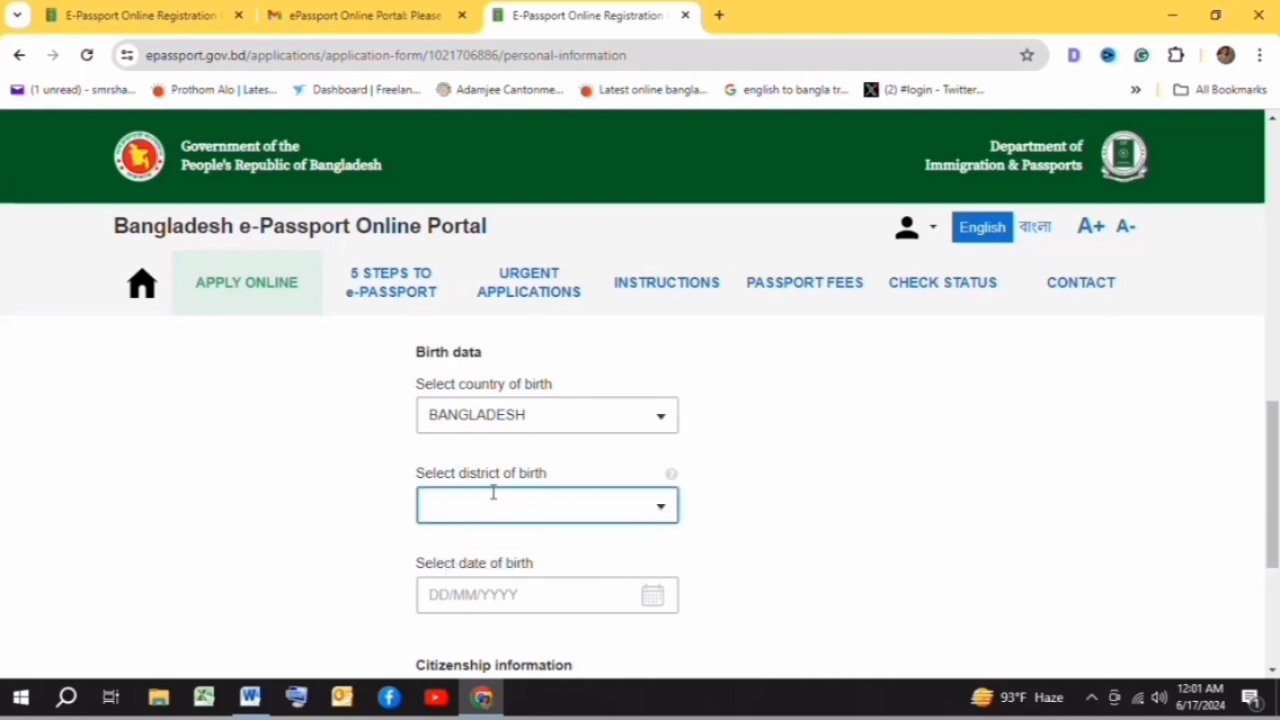
{"action": "left_click", "coordinate": [661, 506]}
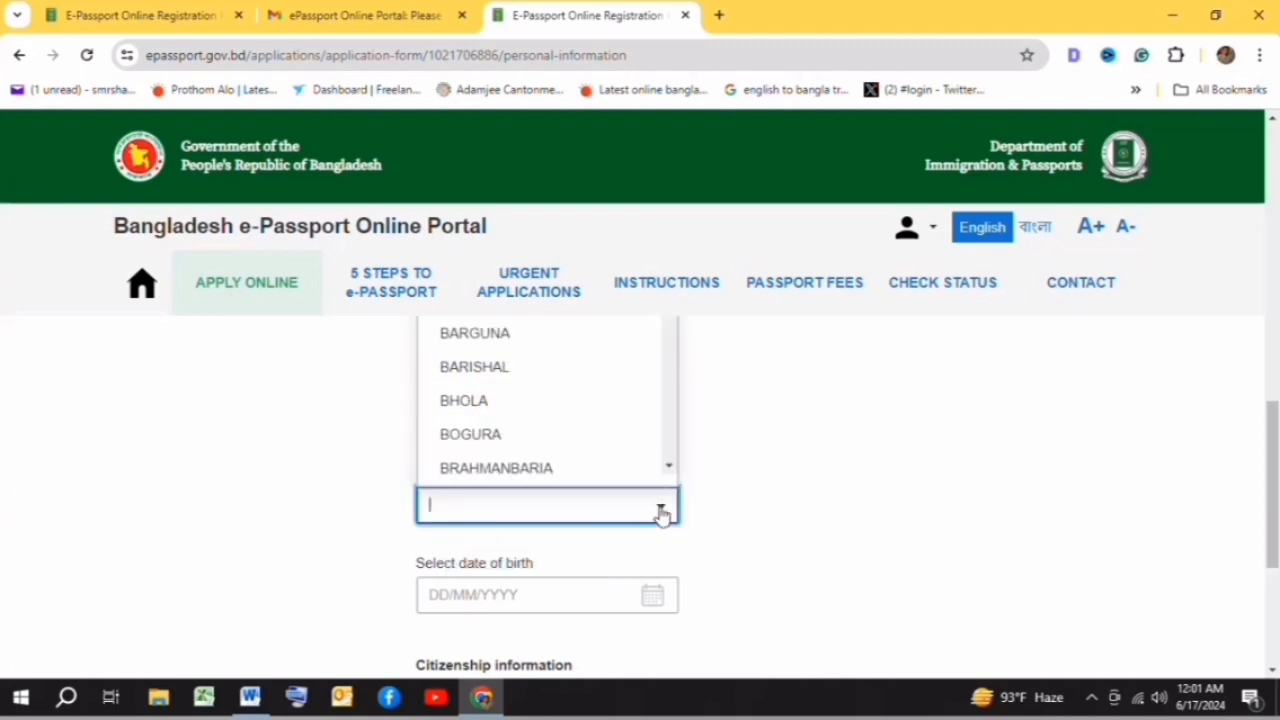
{"action": "left_click", "coordinate": [477, 368]}
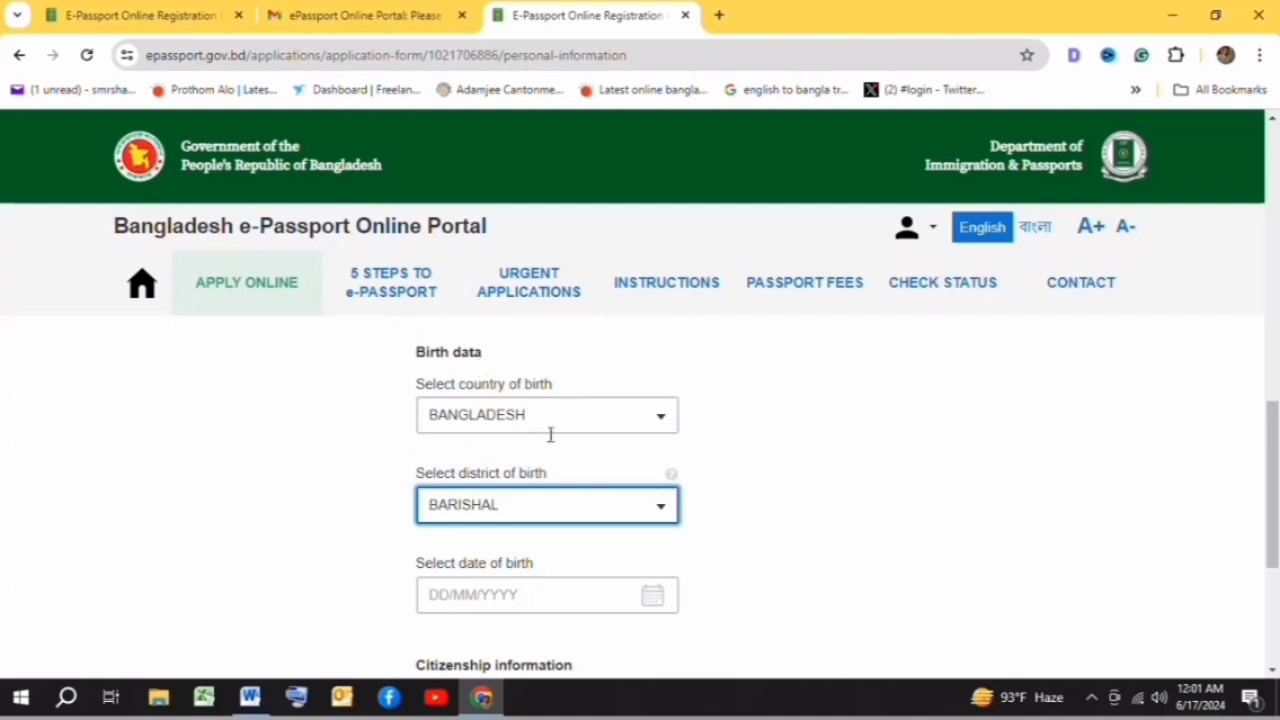
{"action": "scroll", "coordinate": [785, 505], "scroll_direction": "down", "scroll_amount": 1}
{"action": "left_click", "coordinate": [531, 501]}
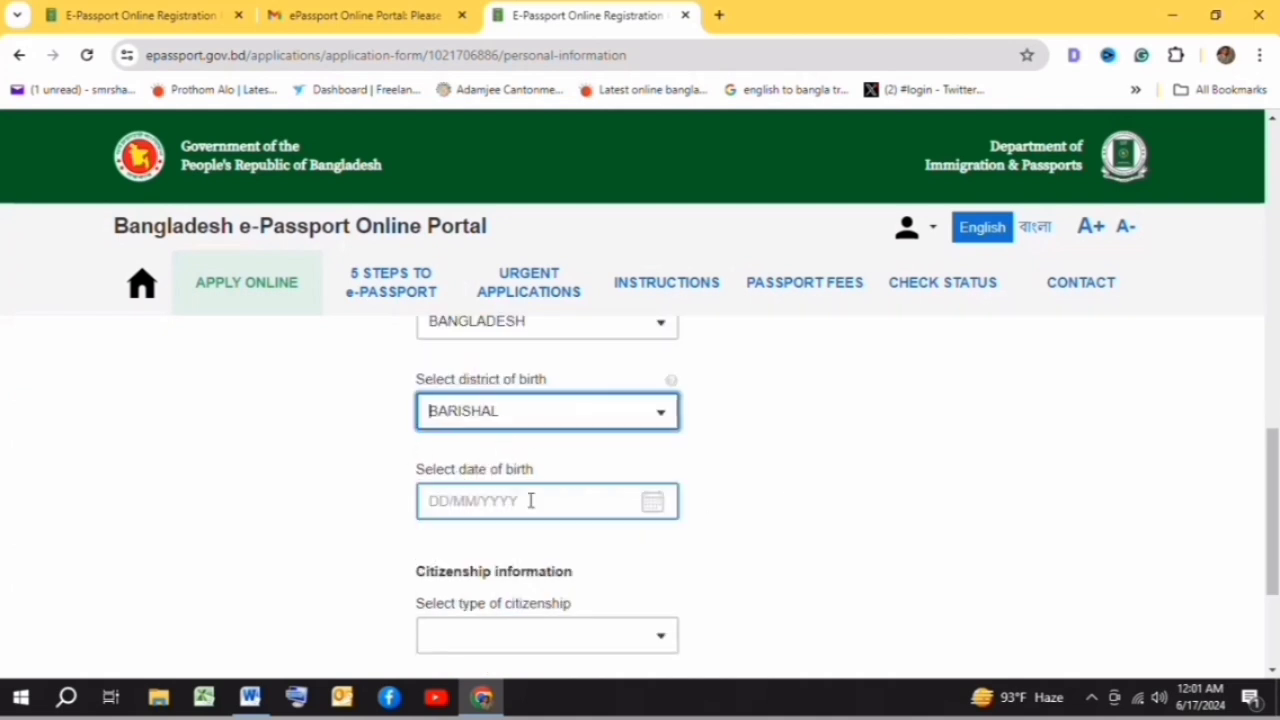
{"action": "left_click", "coordinate": [648, 505]}
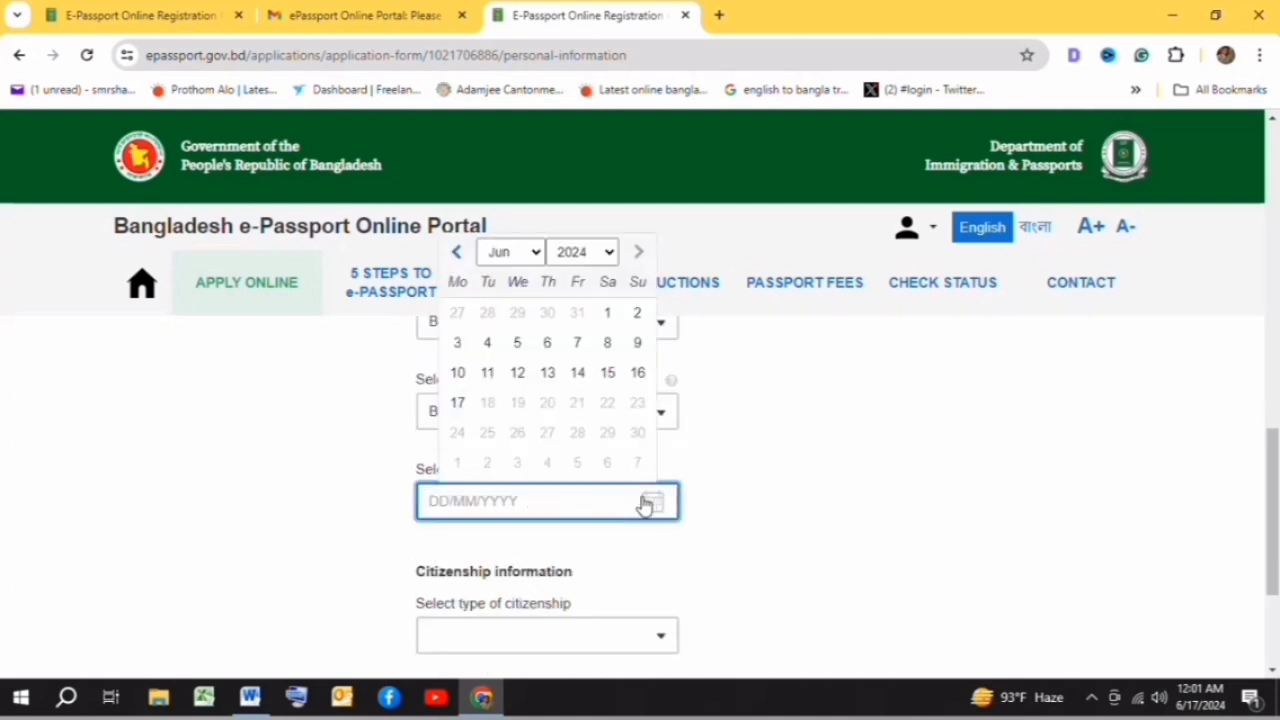
{"action": "left_click", "coordinate": [510, 251]}
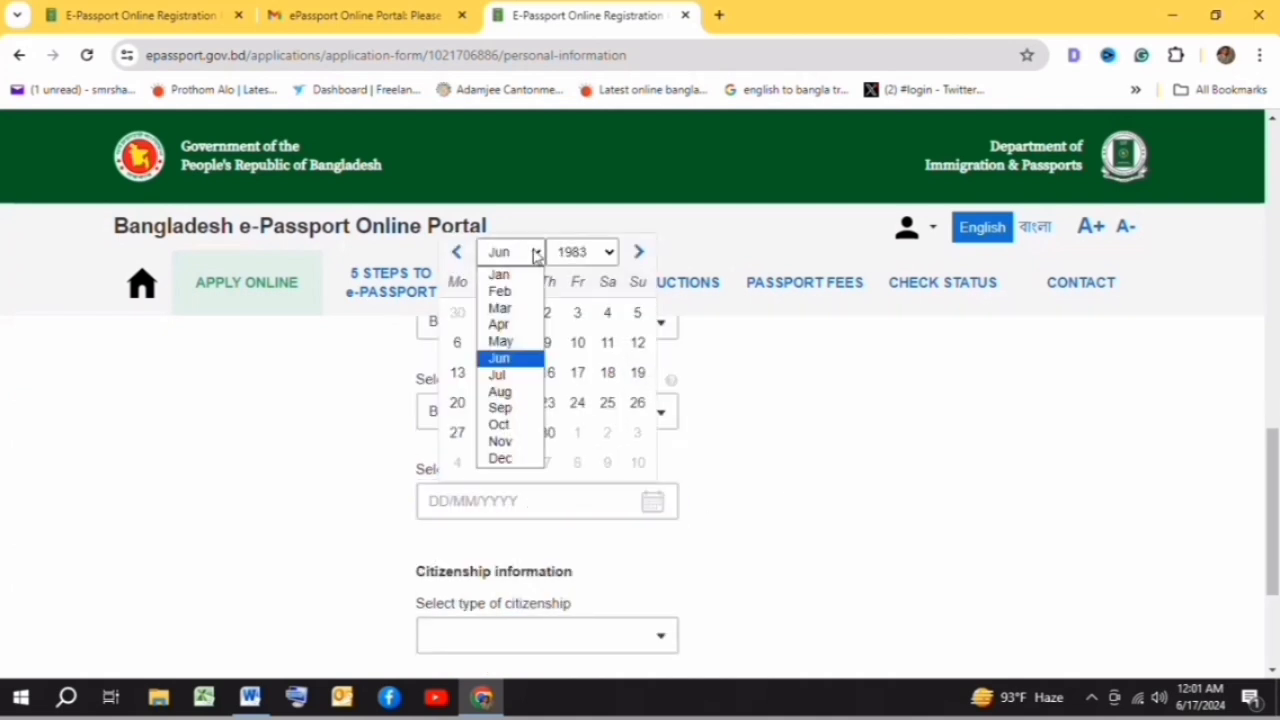
{"action": "left_click", "coordinate": [496, 445]}
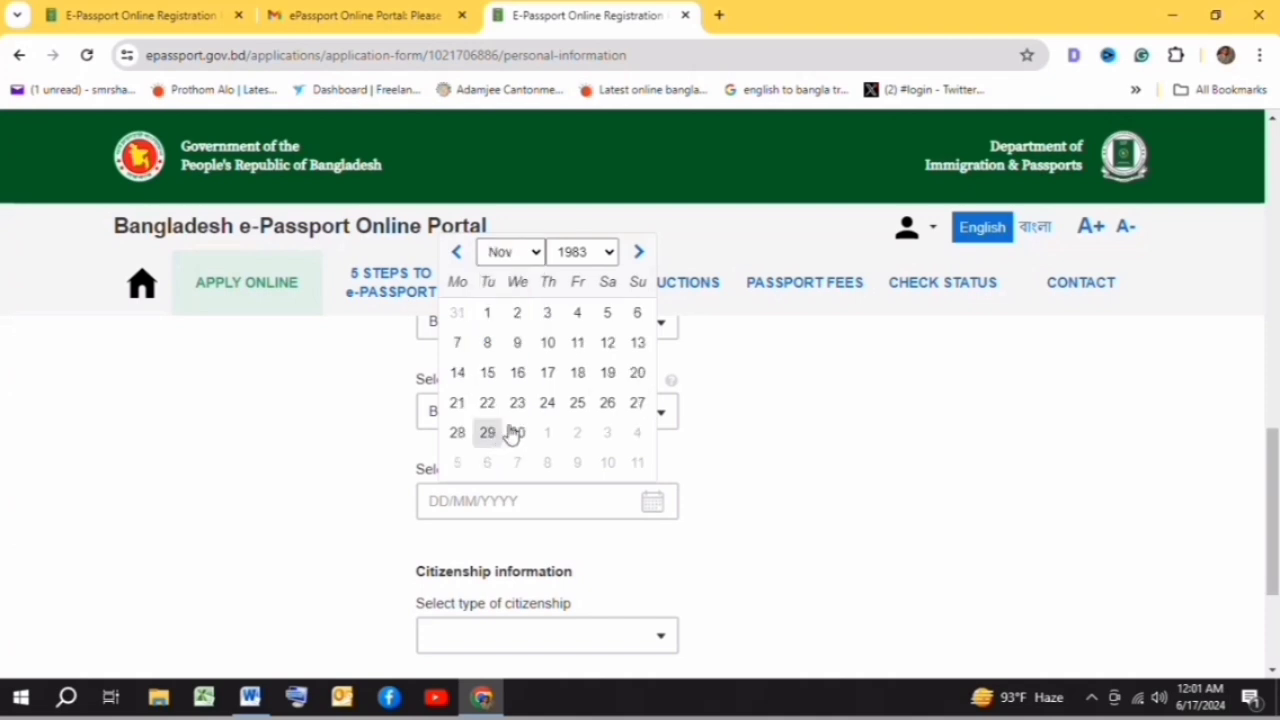
{"action": "left_click", "coordinate": [578, 403]}
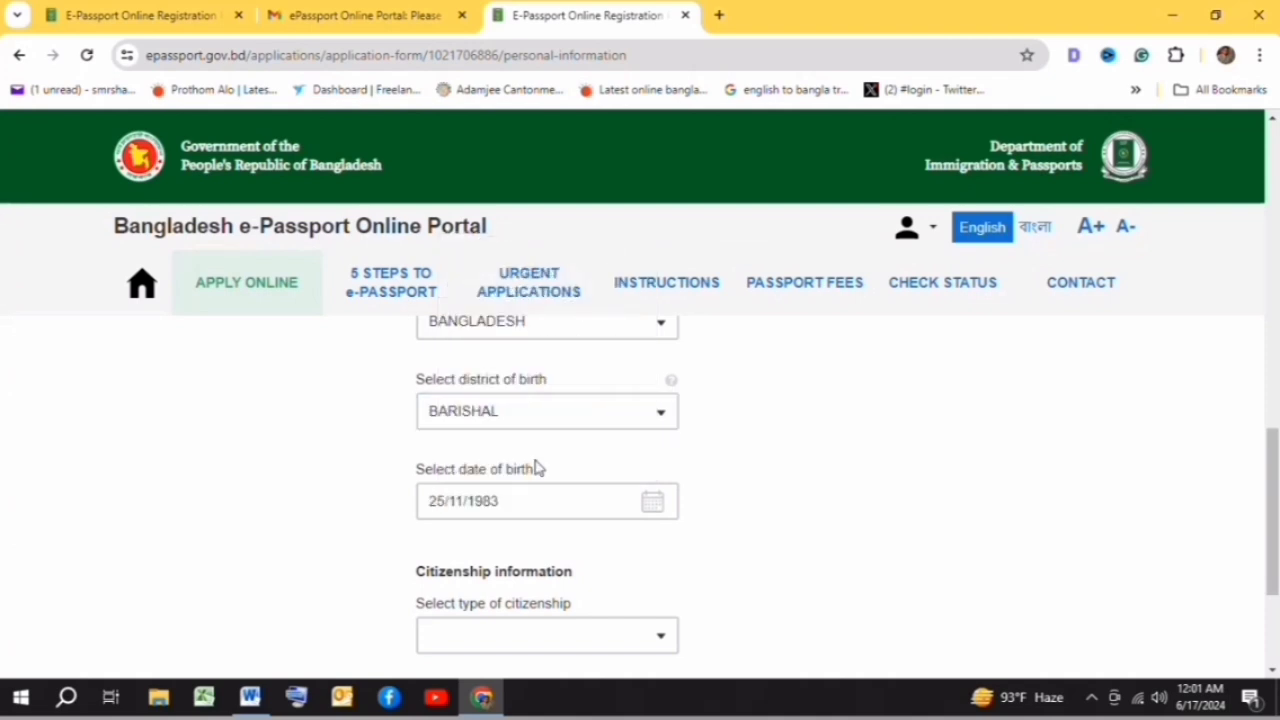
{"action": "scroll", "coordinate": [803, 502], "scroll_direction": "down", "scroll_amount": 1}
{"action": "scroll", "coordinate": [795, 502], "scroll_direction": "down", "scroll_amount": 1}
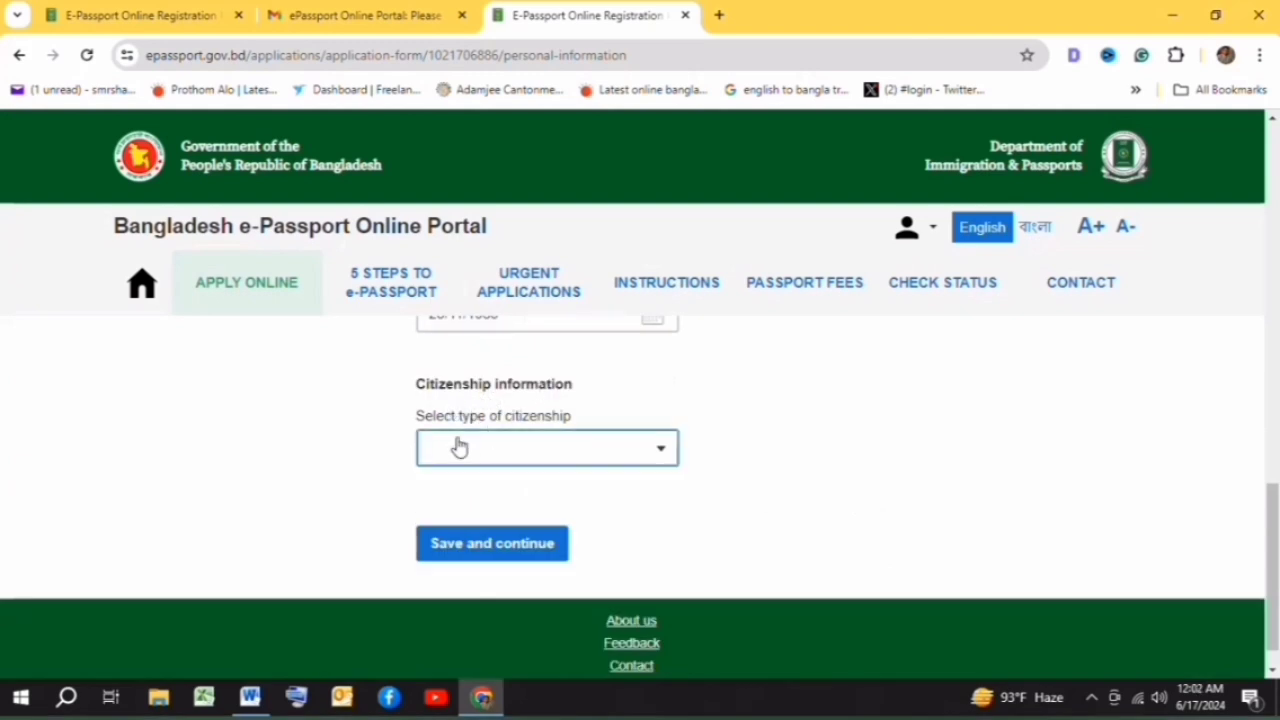
- Choose BY BIRTH as citizenship type and save the personal information
{"action": "left_click", "coordinate": [659, 453]}
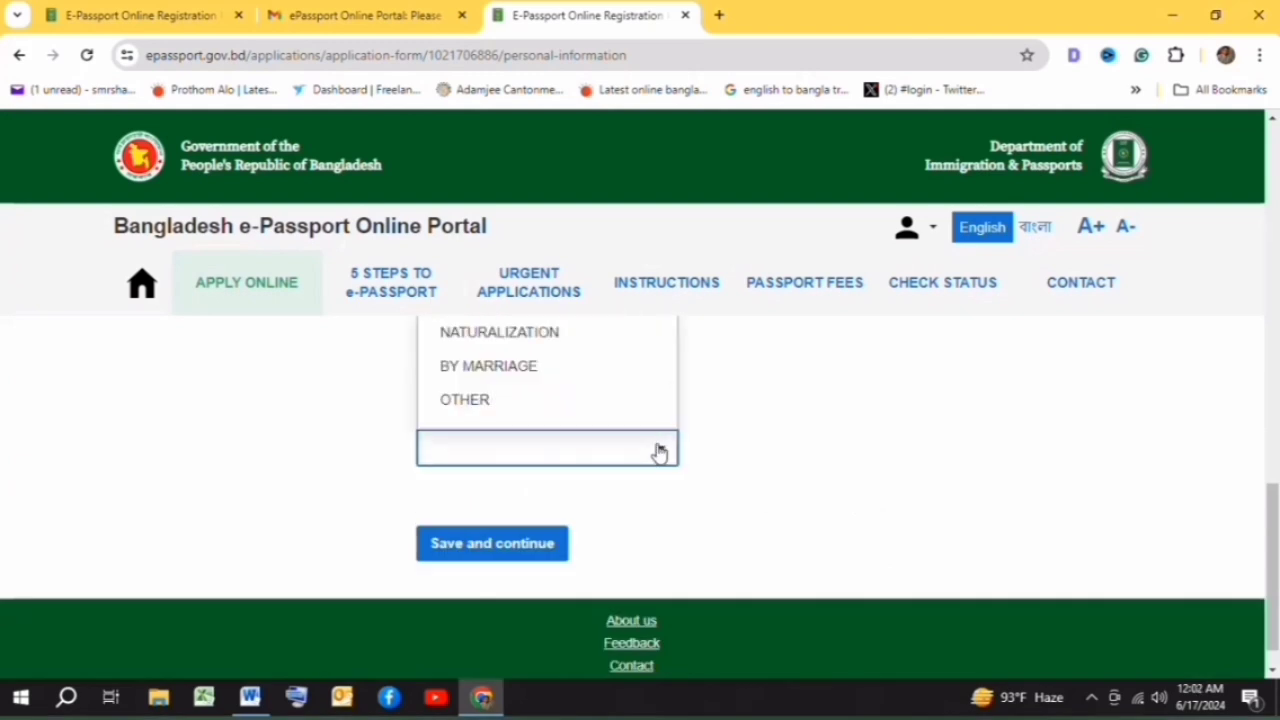
{"action": "scroll", "coordinate": [611, 397], "scroll_direction": "up", "scroll_amount": 1}
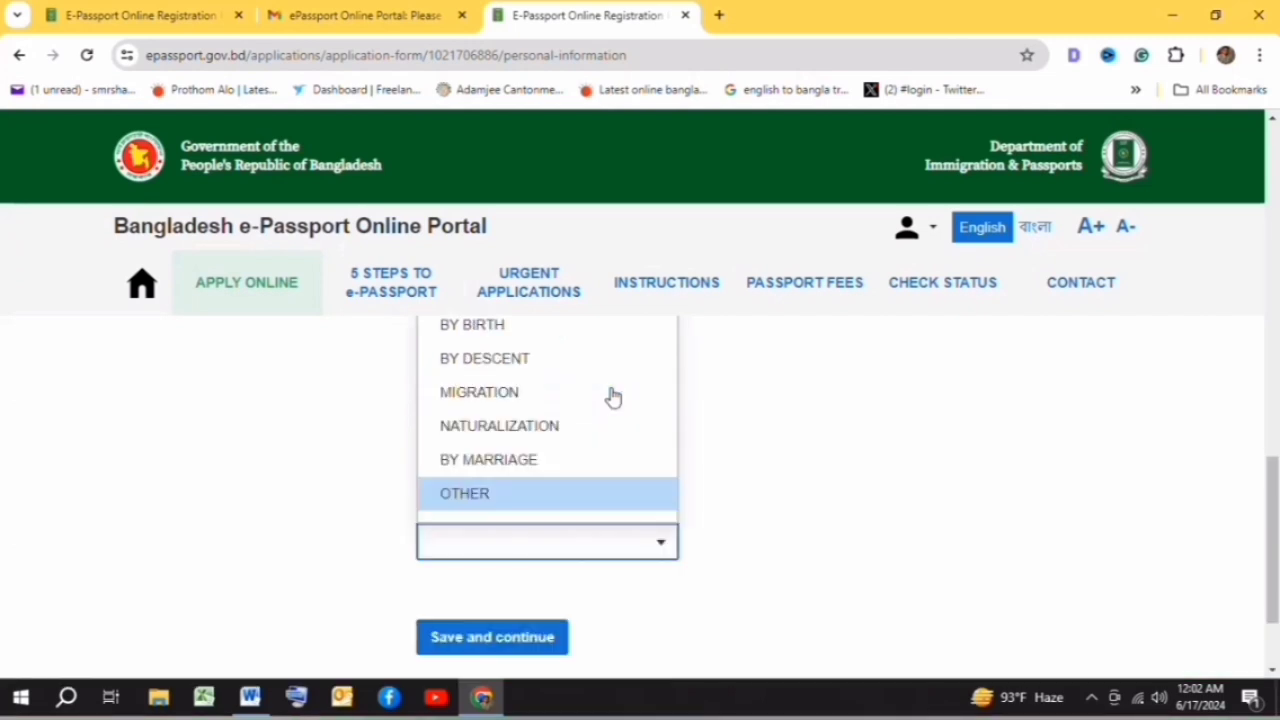
{"action": "scroll", "coordinate": [486, 428], "scroll_direction": "up", "scroll_amount": 1}
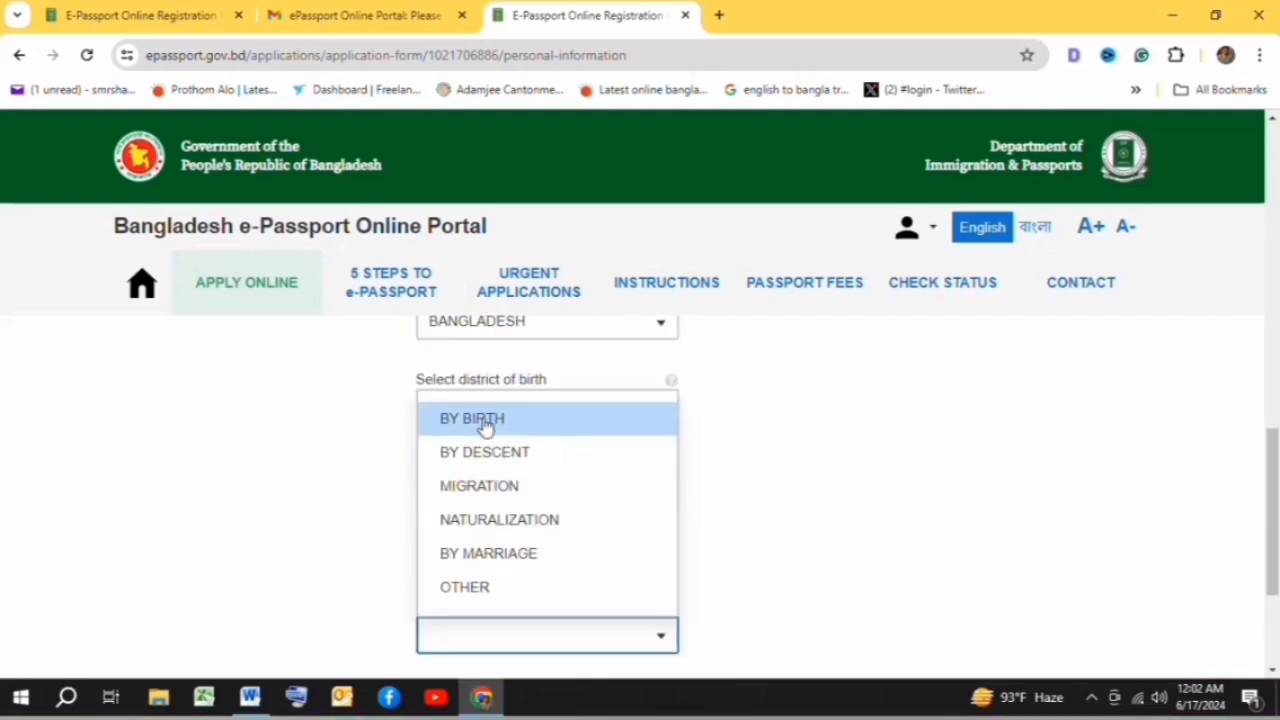
{"action": "left_click", "coordinate": [484, 422]}
{"action": "scroll", "coordinate": [815, 474], "scroll_direction": "down", "scroll_amount": 1}
{"action": "scroll", "coordinate": [764, 456], "scroll_direction": "down", "scroll_amount": 1}
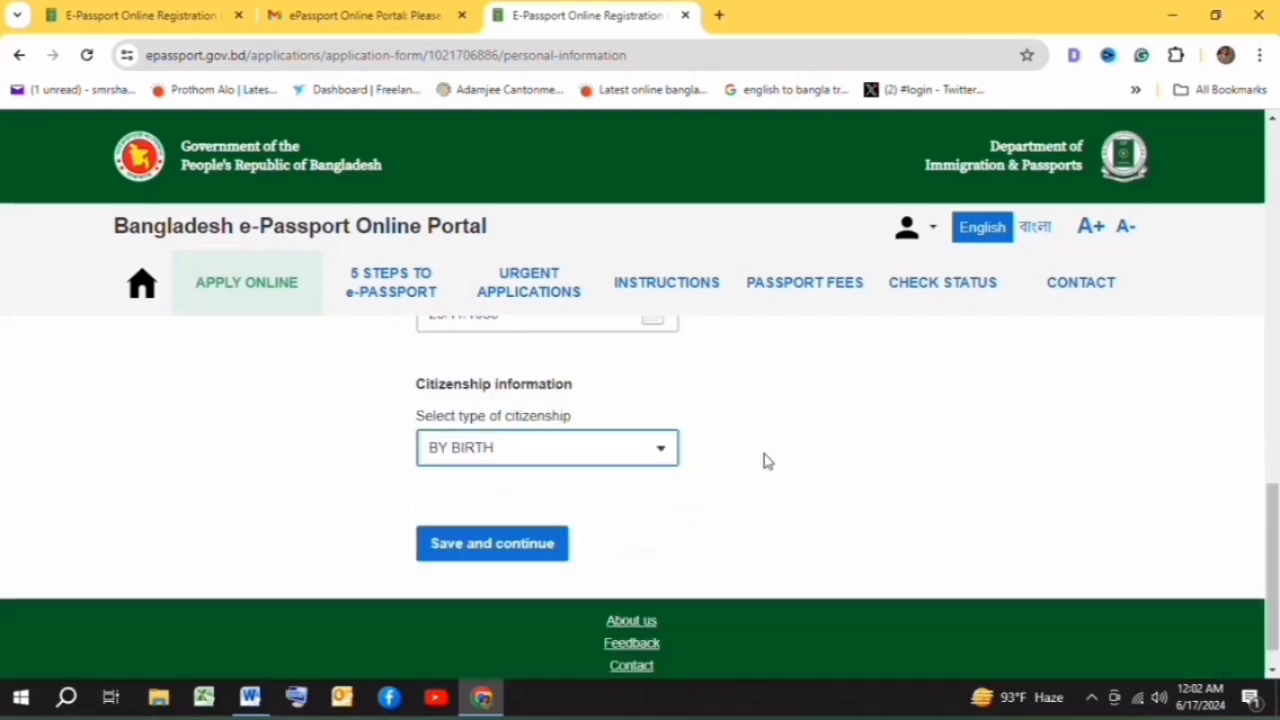
{"action": "left_click", "coordinate": [505, 550]}
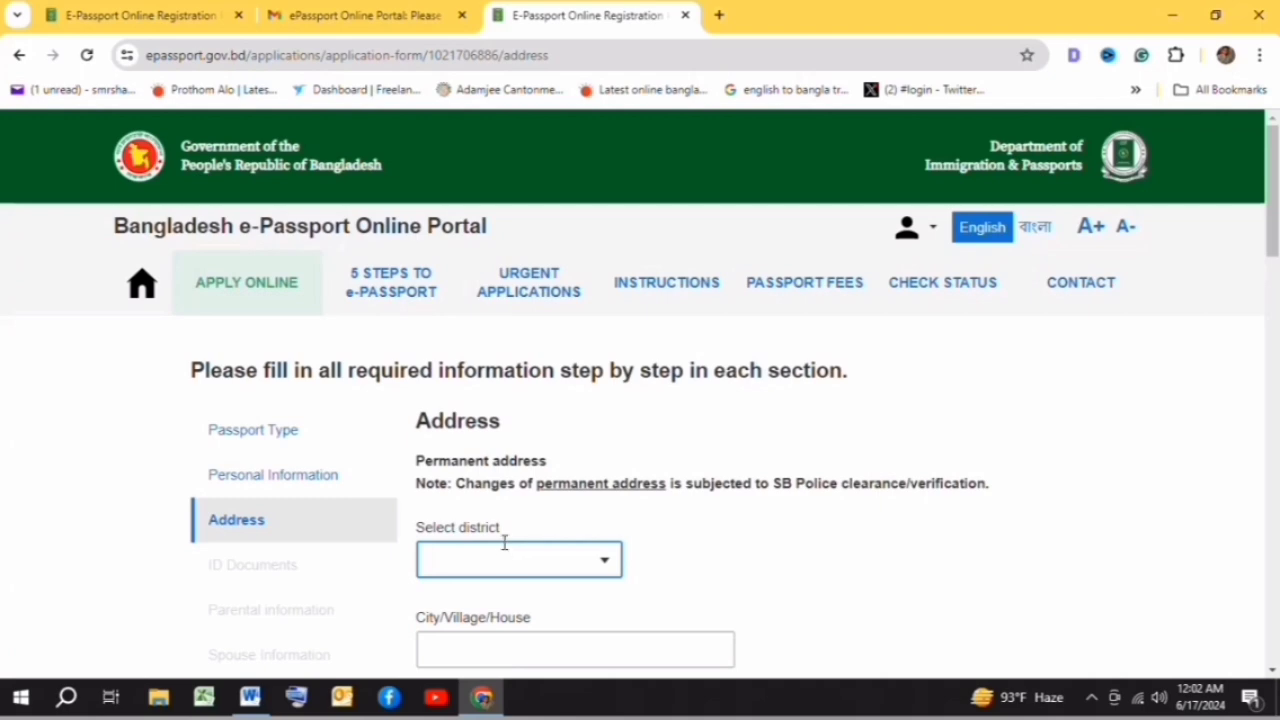
- Set the permanent address district to BARISHAL and begin the city/village/house entry
{"action": "scroll", "coordinate": [640, 406], "scroll_direction": "down", "scroll_amount": 2}
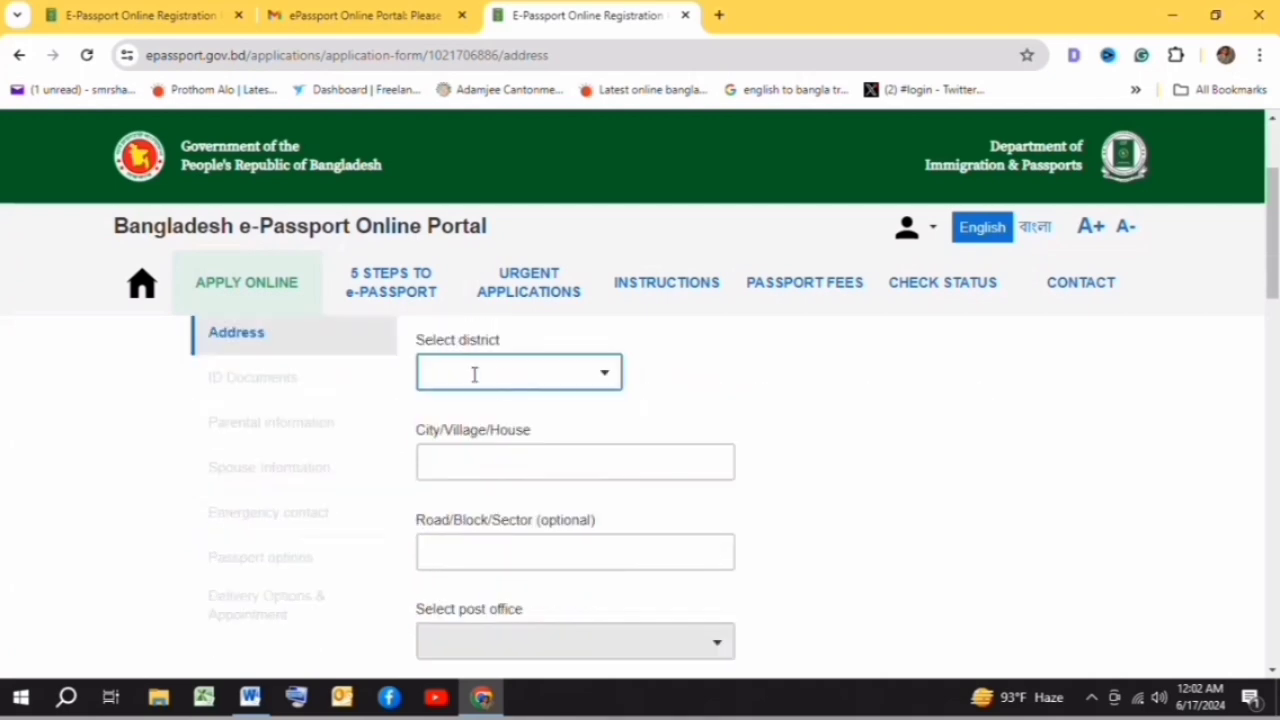
{"action": "scroll", "coordinate": [475, 374], "scroll_direction": "up", "scroll_amount": 2}
{"action": "left_click_drag", "start_coordinate": [415, 460], "coordinate": [551, 471]}
{"action": "left_click", "coordinate": [593, 449]}
{"action": "scroll", "coordinate": [592, 449], "scroll_direction": "down", "scroll_amount": 1}
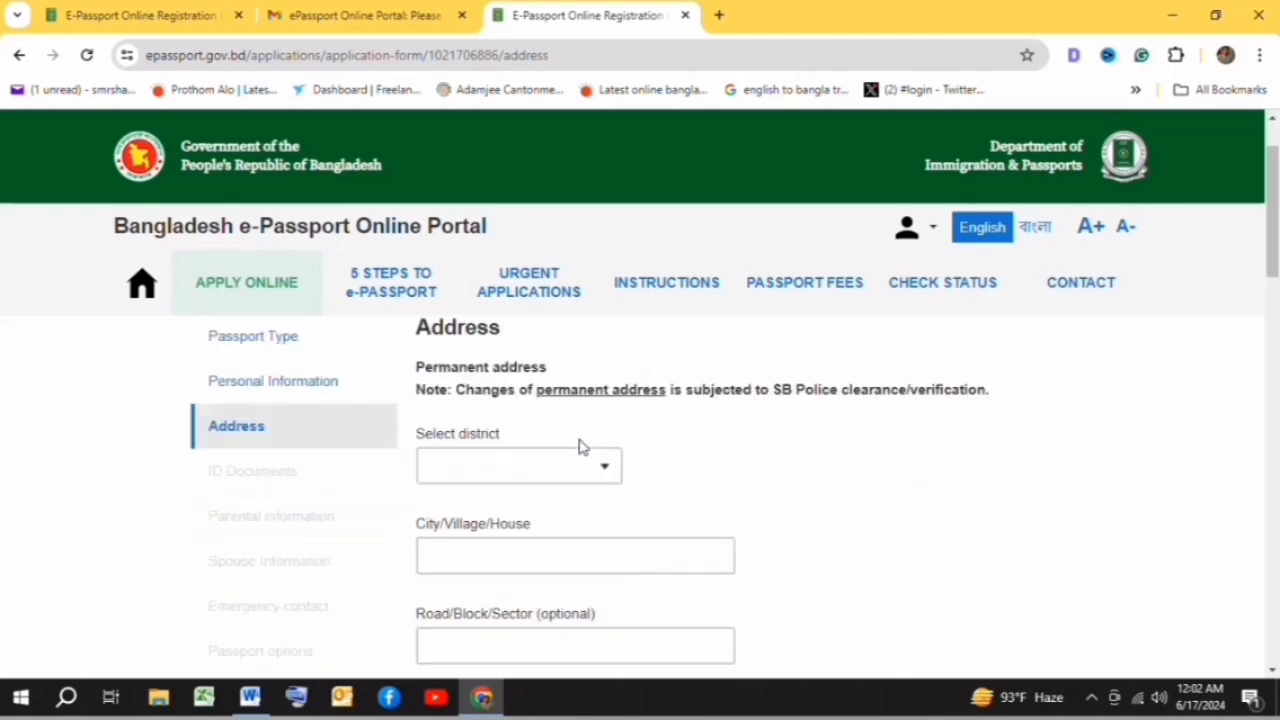
{"action": "left_click", "coordinate": [602, 468]}
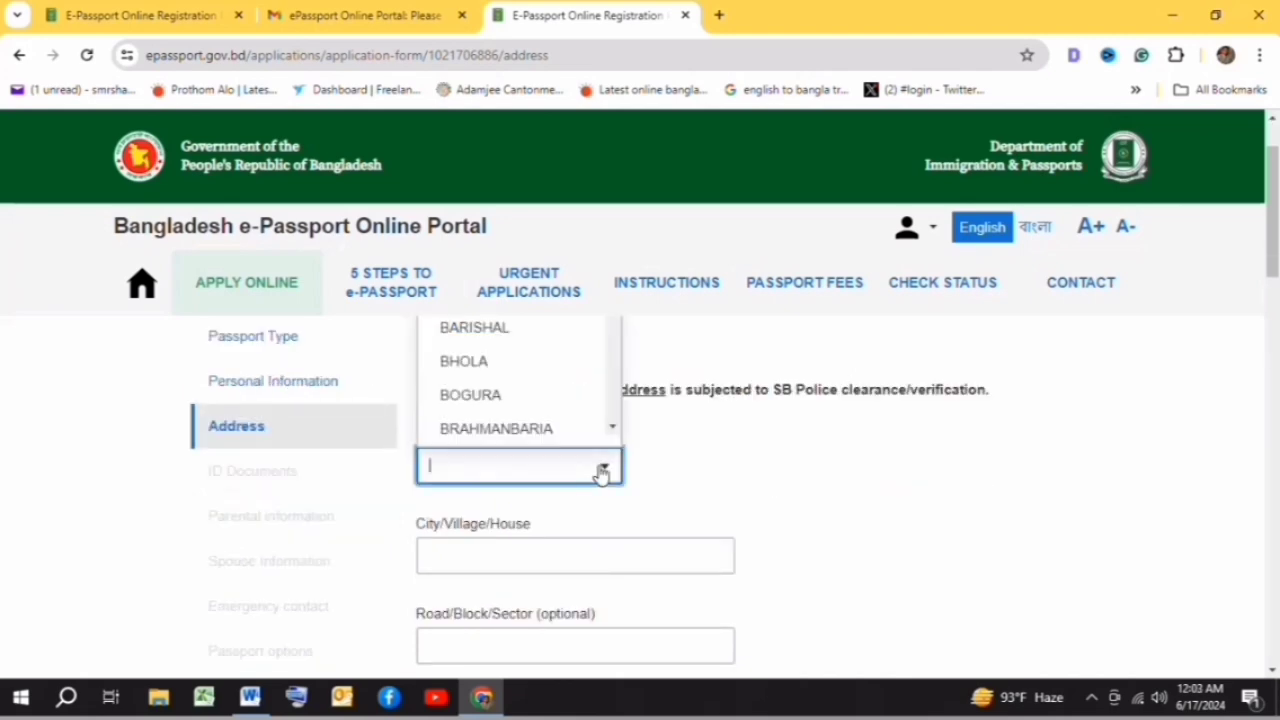
{"action": "left_click", "coordinate": [474, 331]}
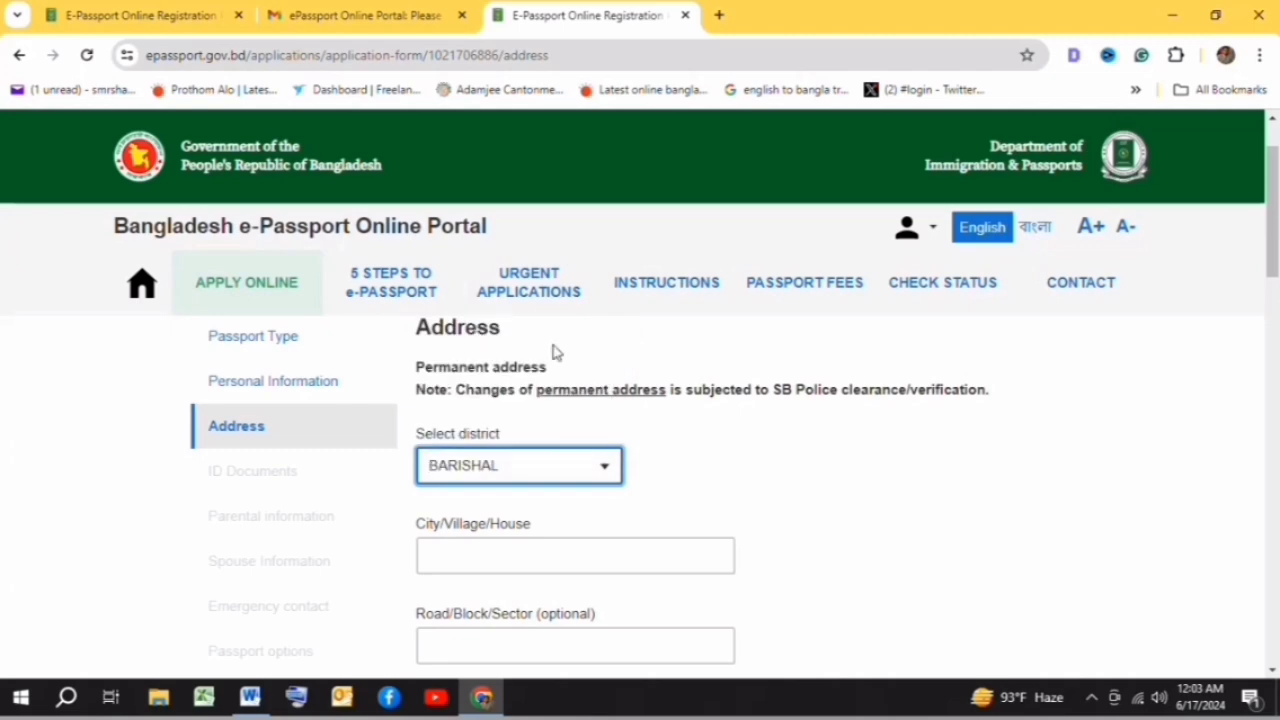
{"action": "scroll", "coordinate": [677, 443], "scroll_direction": "down", "scroll_amount": 1}
{"action": "left_click", "coordinate": [660, 452]}
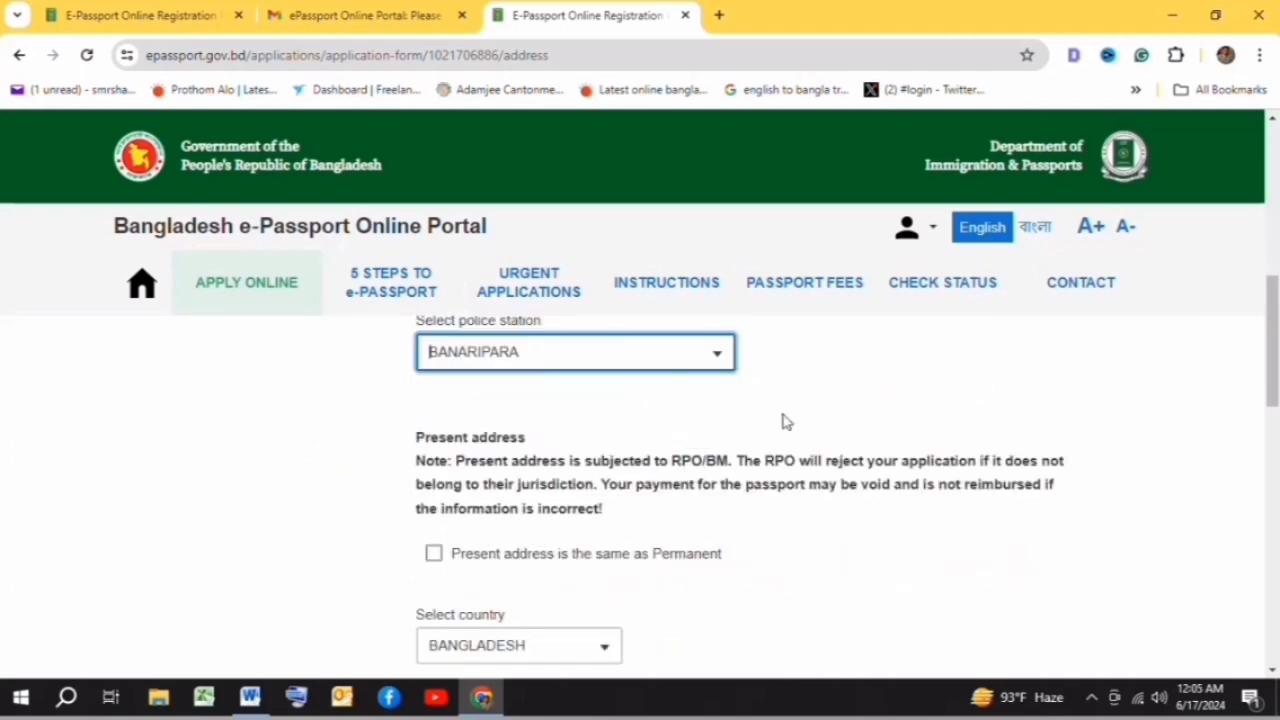
{"action": "scroll", "coordinate": [708, 500], "scroll_direction": "down", "scroll_amount": 1}
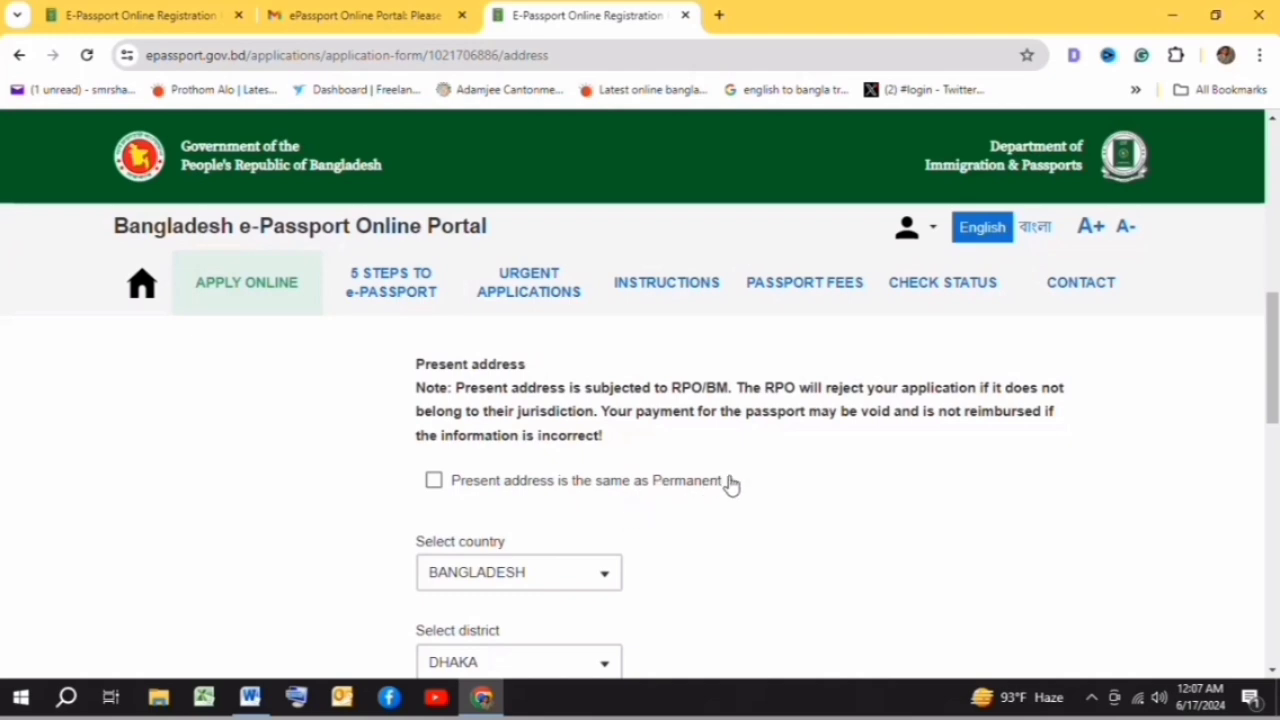
{"action": "scroll", "coordinate": [478, 412], "scroll_direction": "down", "scroll_amount": 1}
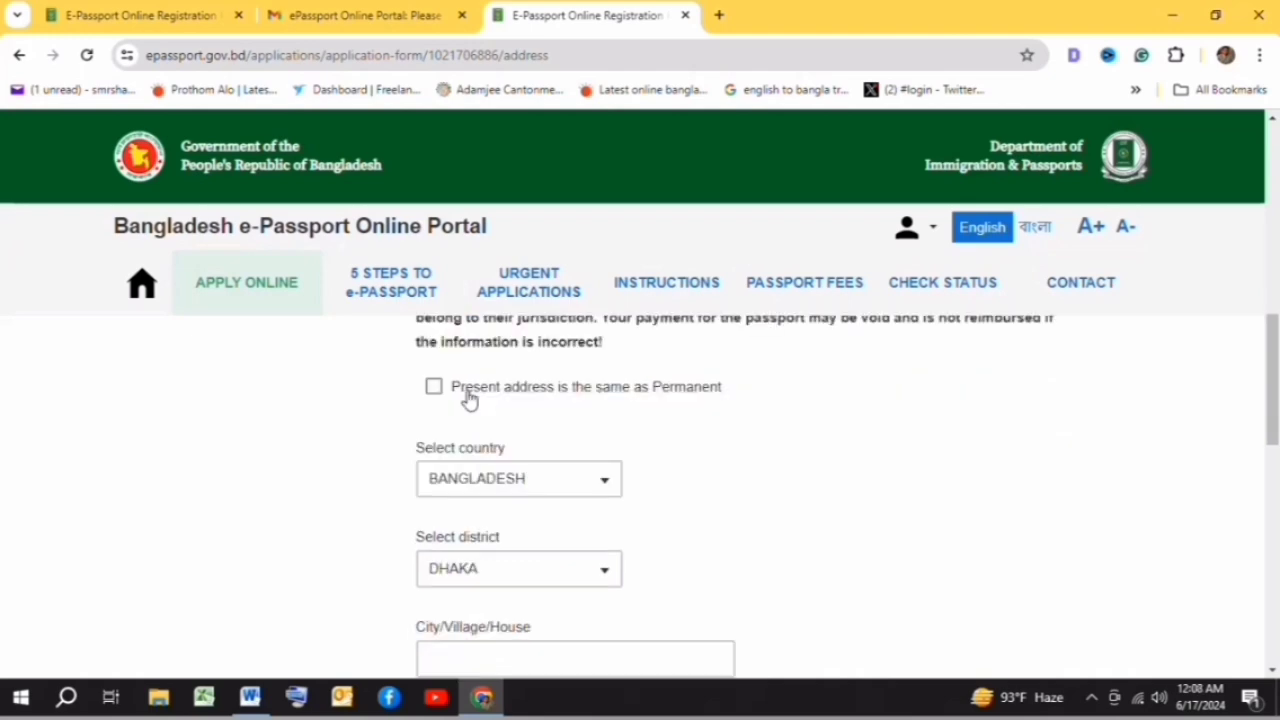
- Untick 'same as Permanent' so a separate present address can be entered
{"action": "left_click", "coordinate": [434, 389]}
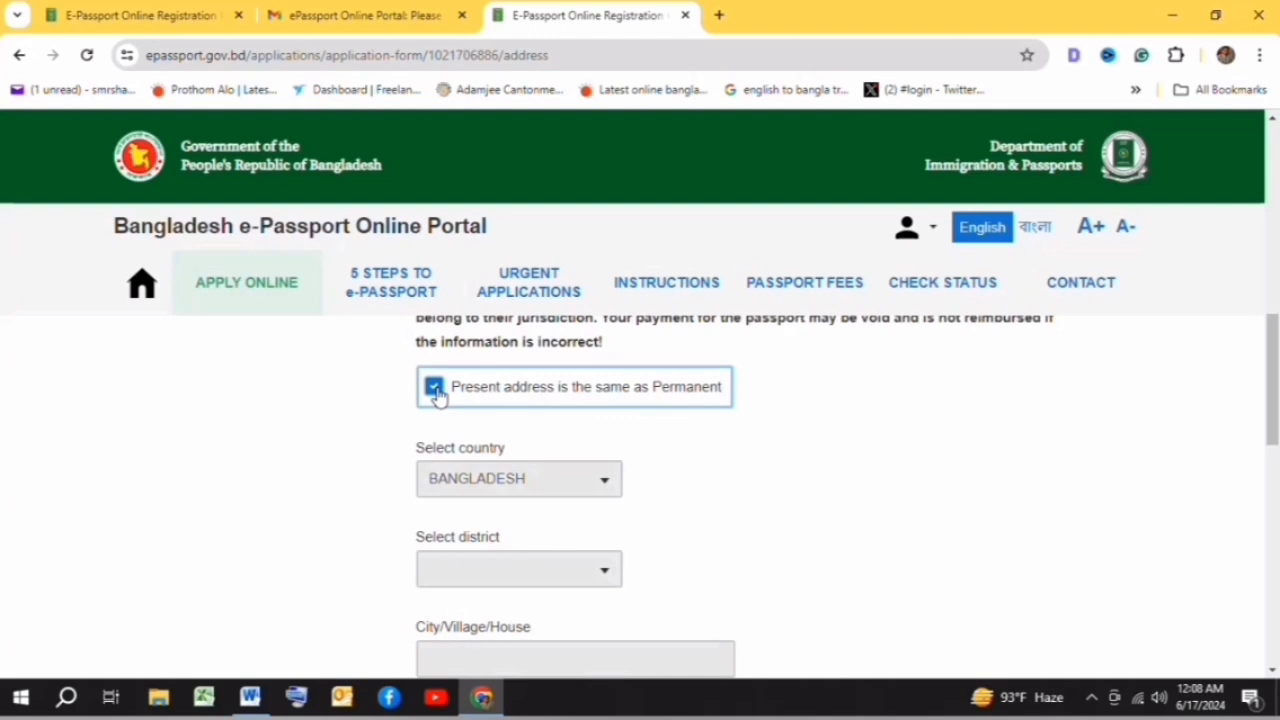
{"action": "left_click", "coordinate": [435, 390]}
{"action": "scroll", "coordinate": [603, 400], "scroll_direction": "down", "scroll_amount": 1}
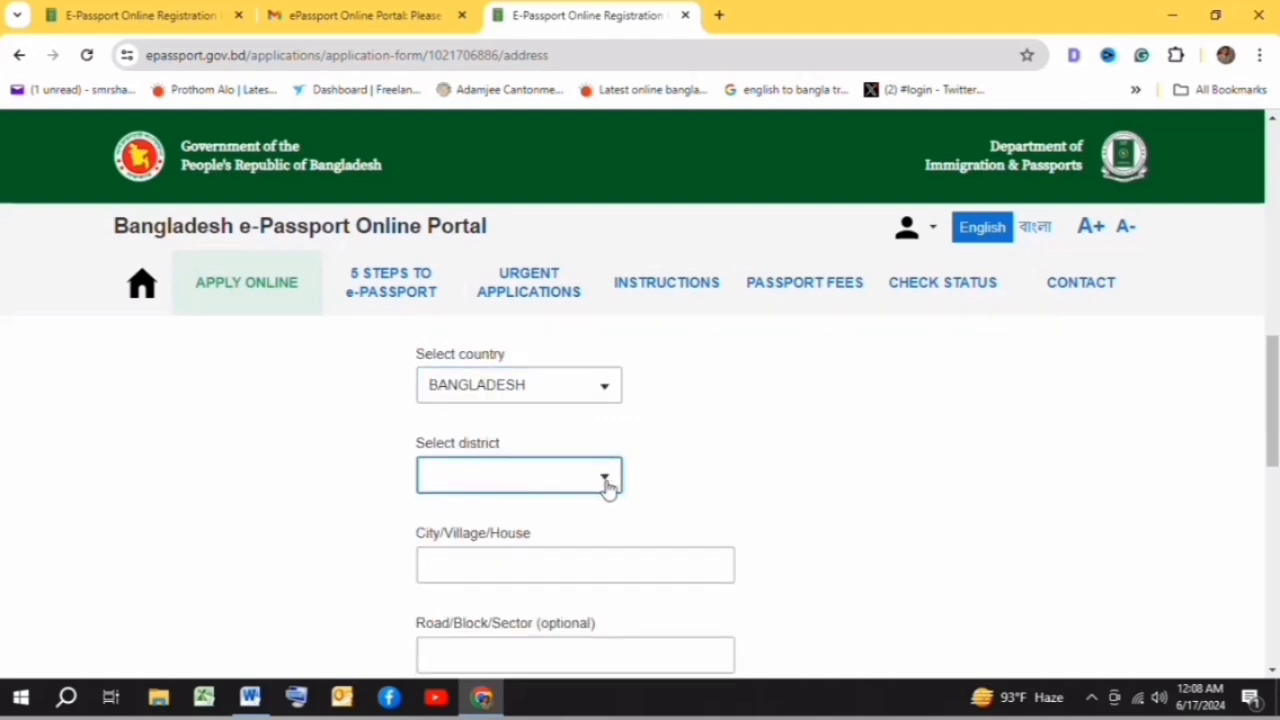
{"action": "scroll", "coordinate": [677, 443], "scroll_direction": "up", "scroll_amount": 3}
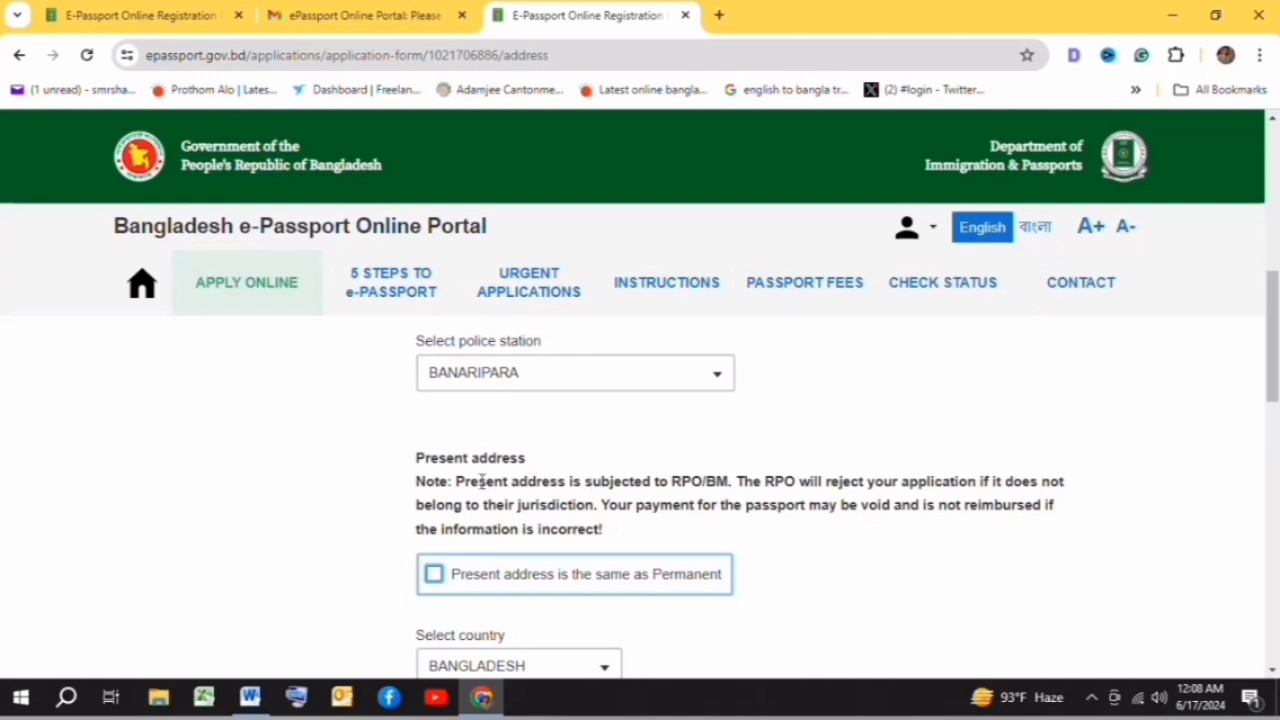
{"action": "scroll", "coordinate": [737, 482], "scroll_direction": "down", "scroll_amount": 3}
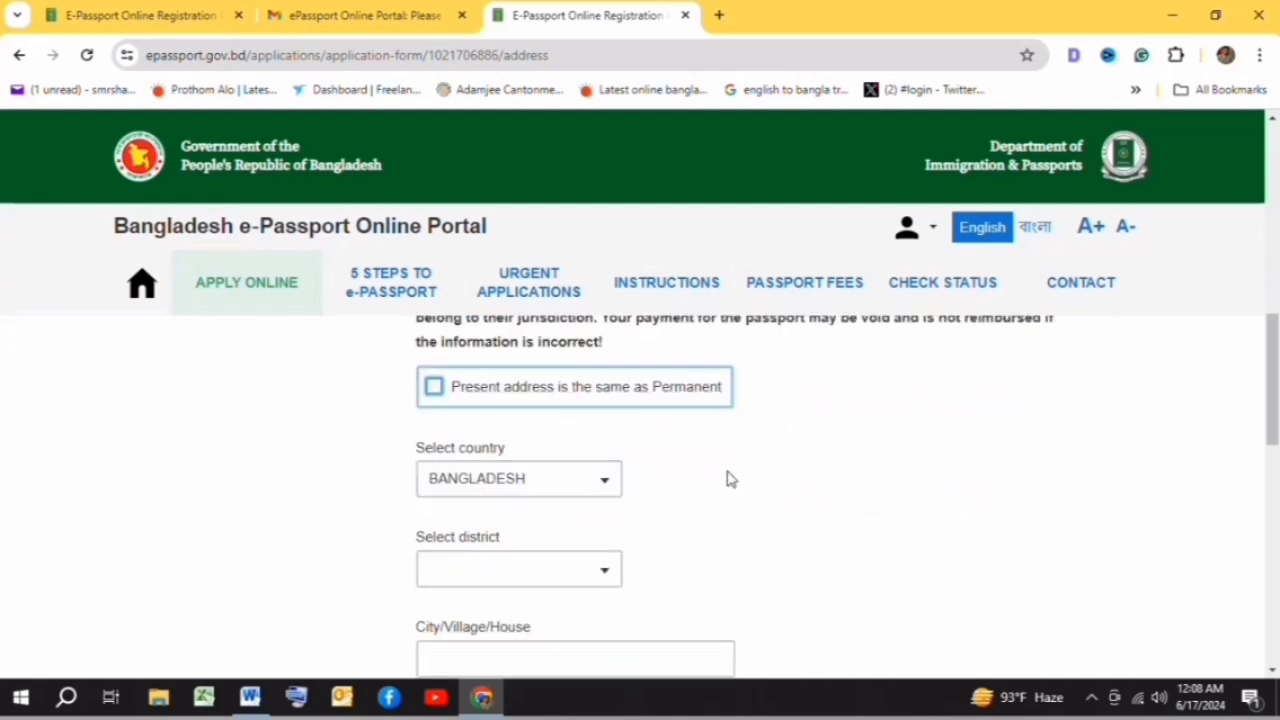
- Give the present address DHAKA district, house and area details, and BANANI post office
{"action": "left_click", "coordinate": [603, 479]}
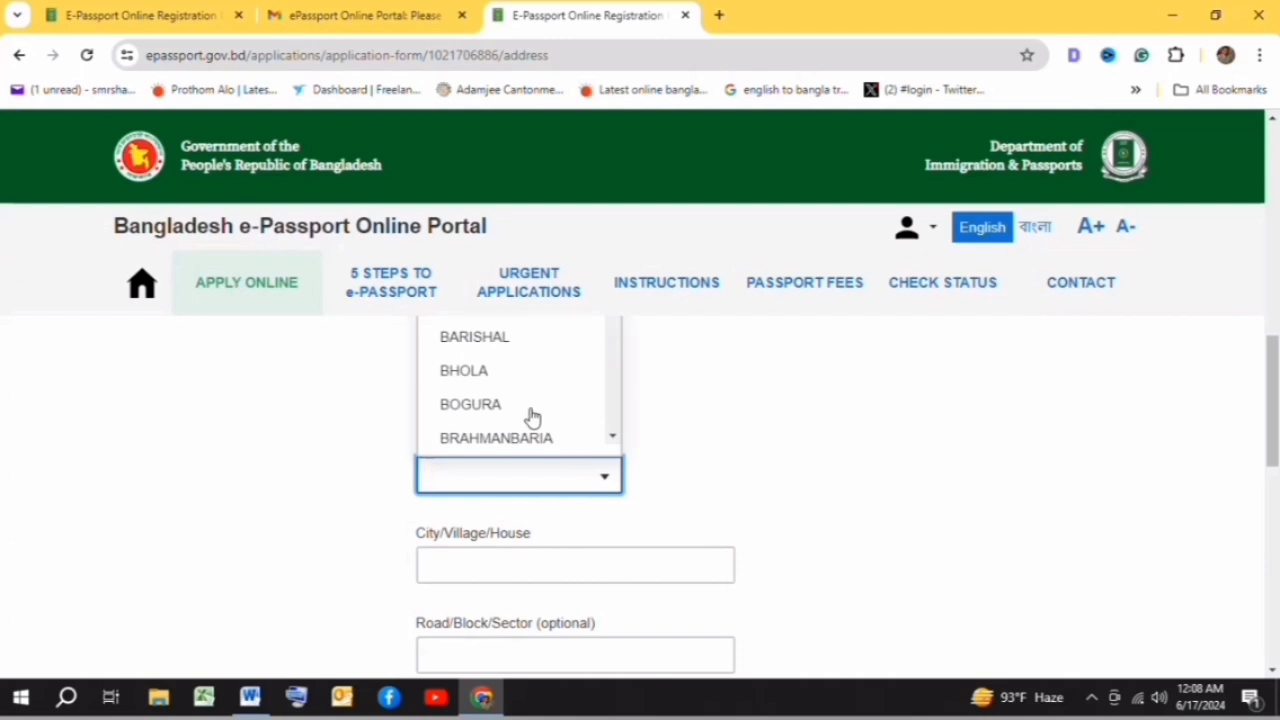
{"action": "scroll", "coordinate": [530, 418], "scroll_direction": "up", "scroll_amount": 1}
{"action": "scroll", "coordinate": [534, 417], "scroll_direction": "up", "scroll_amount": 1}
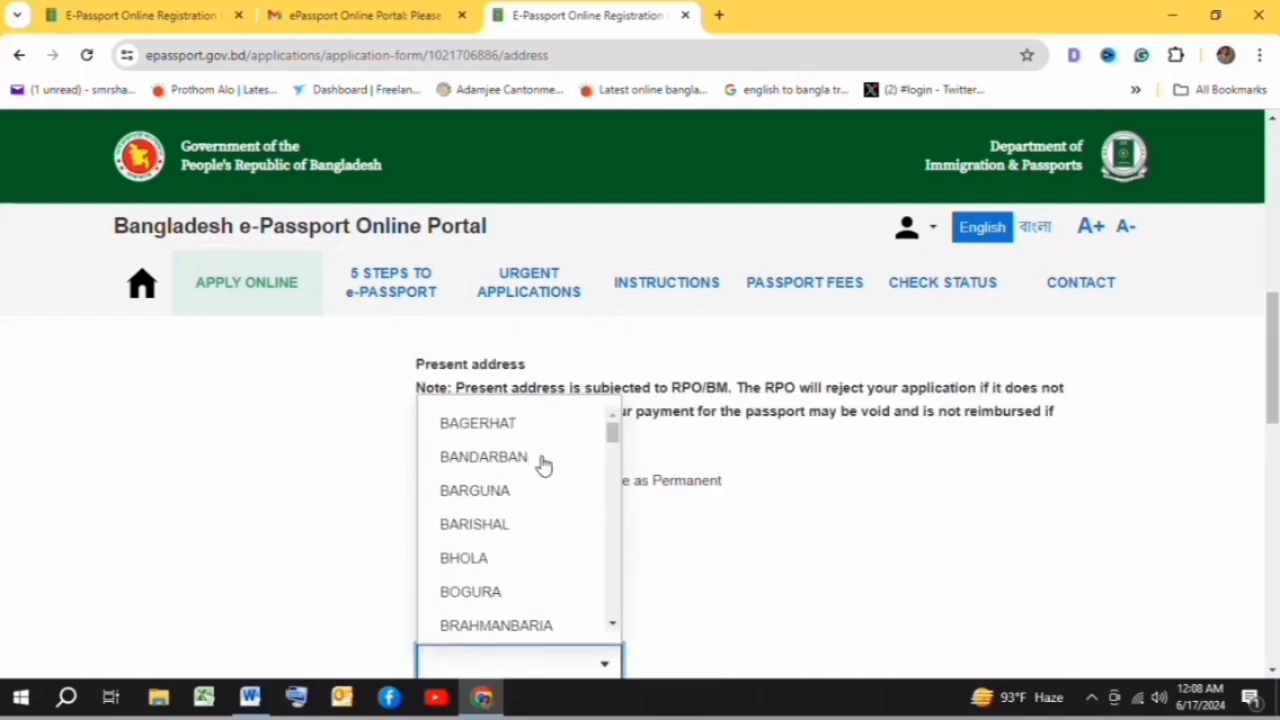
{"action": "scroll", "coordinate": [540, 463], "scroll_direction": "down", "scroll_amount": 4}
{"action": "left_click", "coordinate": [494, 488]}
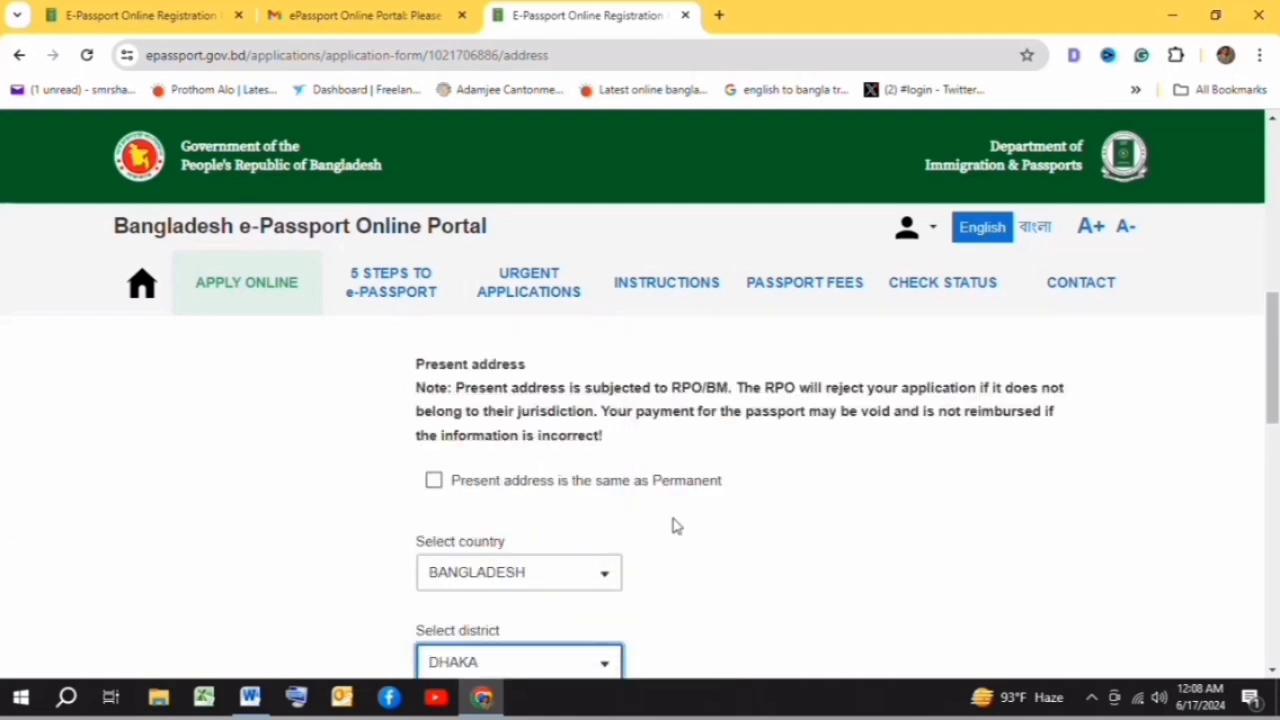
{"action": "scroll", "coordinate": [690, 510], "scroll_direction": "down", "scroll_amount": 2}
{"action": "scroll", "coordinate": [606, 505], "scroll_direction": "down", "scroll_amount": 1}
{"action": "left_click", "coordinate": [492, 471]}
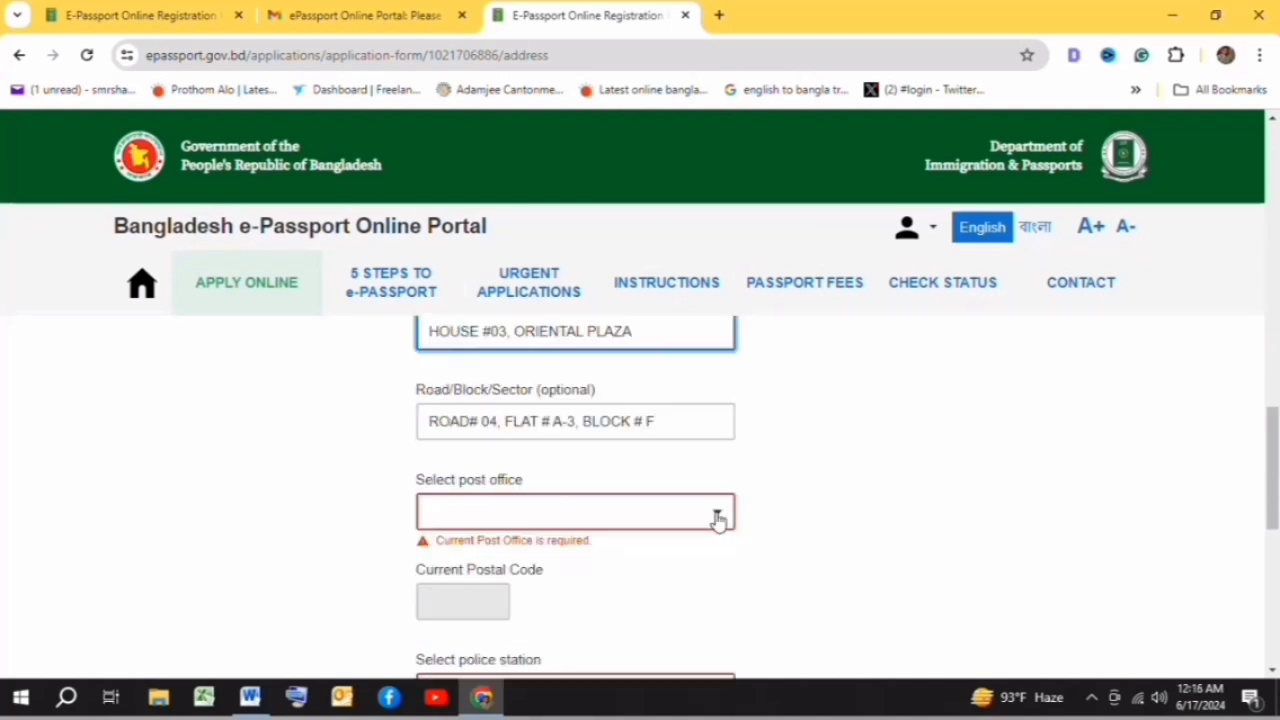
{"action": "left_click", "coordinate": [718, 513]}
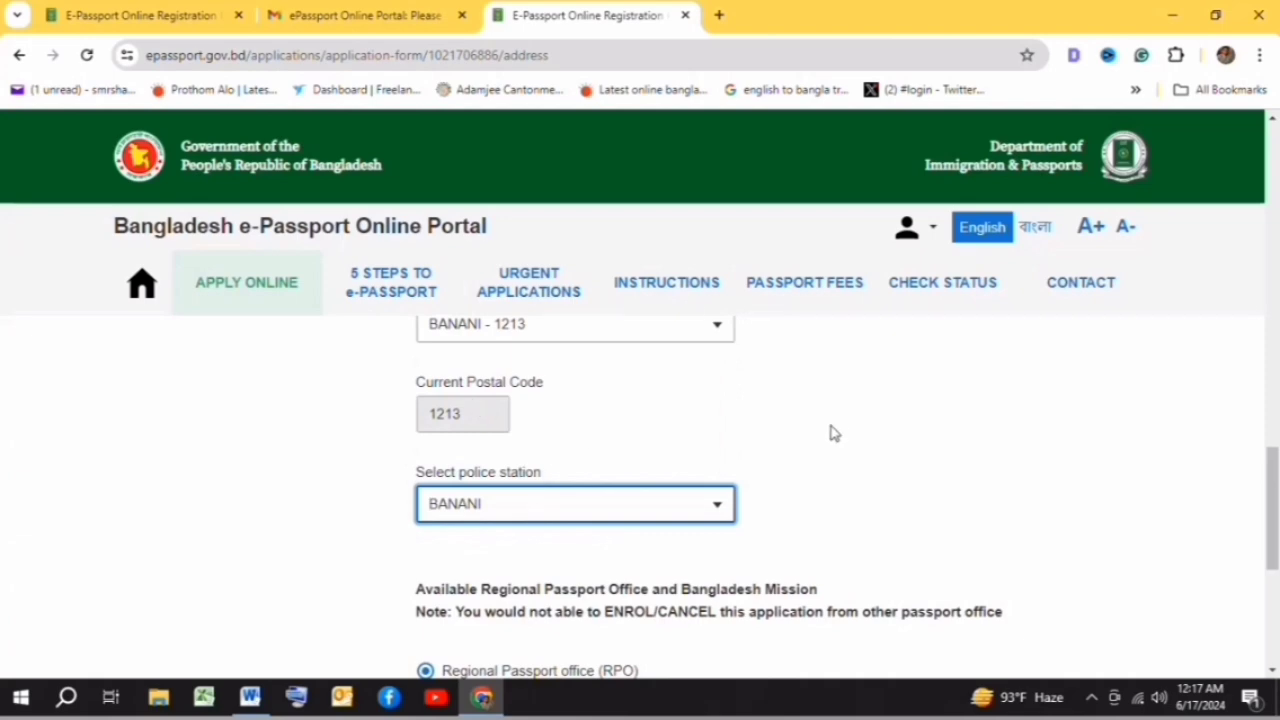
{"action": "scroll", "coordinate": [836, 430], "scroll_direction": "down", "scroll_amount": 2}
{"action": "scroll", "coordinate": [474, 491], "scroll_direction": "down", "scroll_amount": 1}
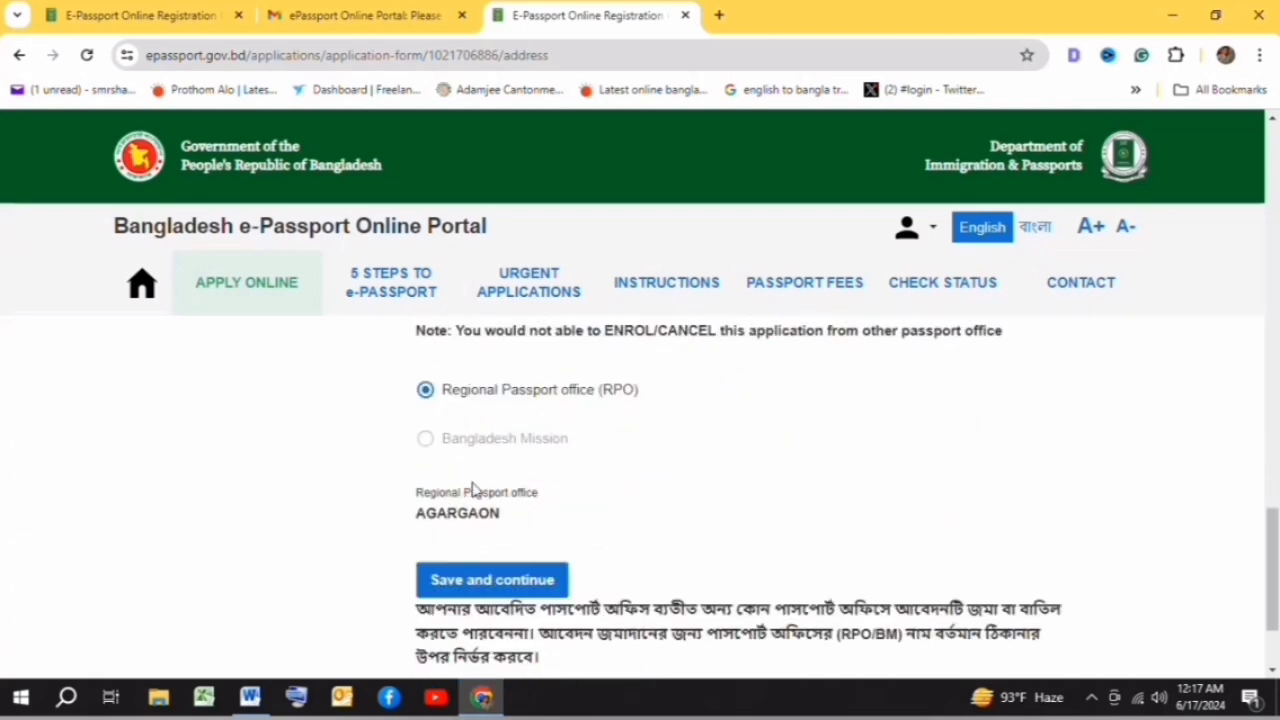
{"action": "scroll", "coordinate": [640, 474], "scroll_direction": "down", "scroll_amount": 2}
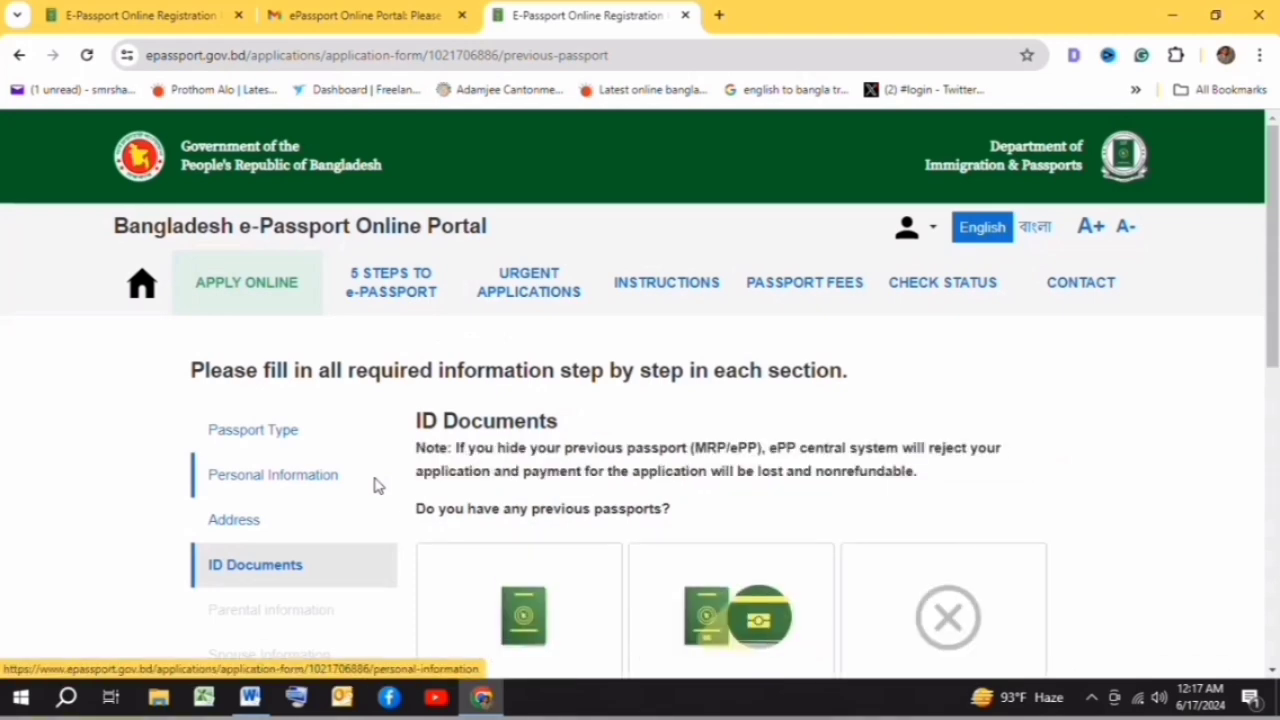
- Declare a previous machine readable passport with reissue reason EXPIRED
{"action": "scroll", "coordinate": [757, 426], "scroll_direction": "down", "scroll_amount": 2}
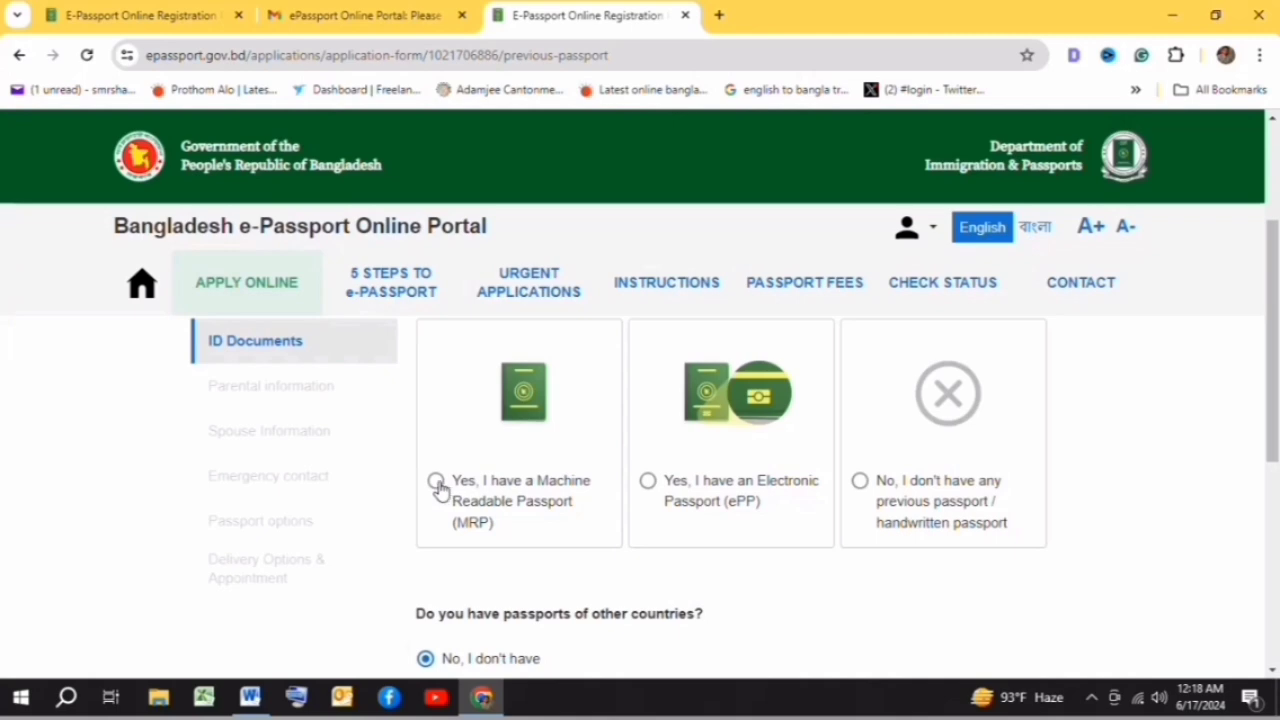
{"action": "left_click", "coordinate": [437, 483]}
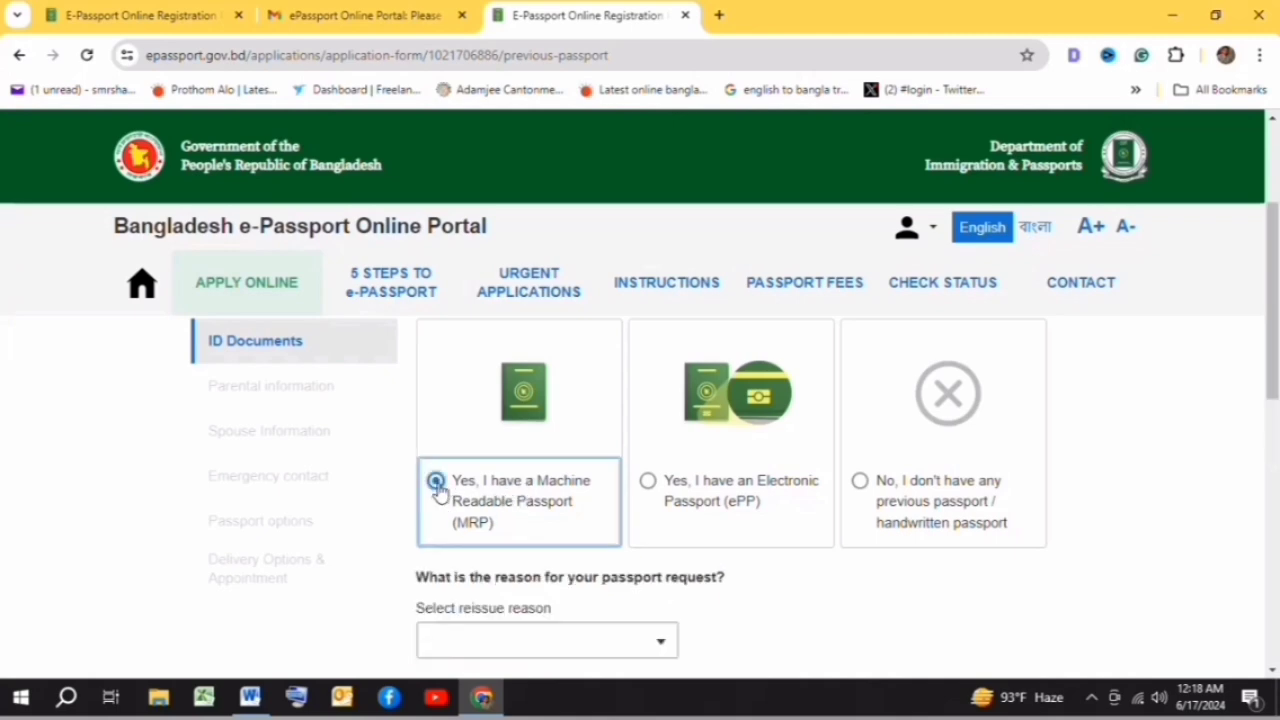
{"action": "scroll", "coordinate": [466, 457], "scroll_direction": "down", "scroll_amount": 1}
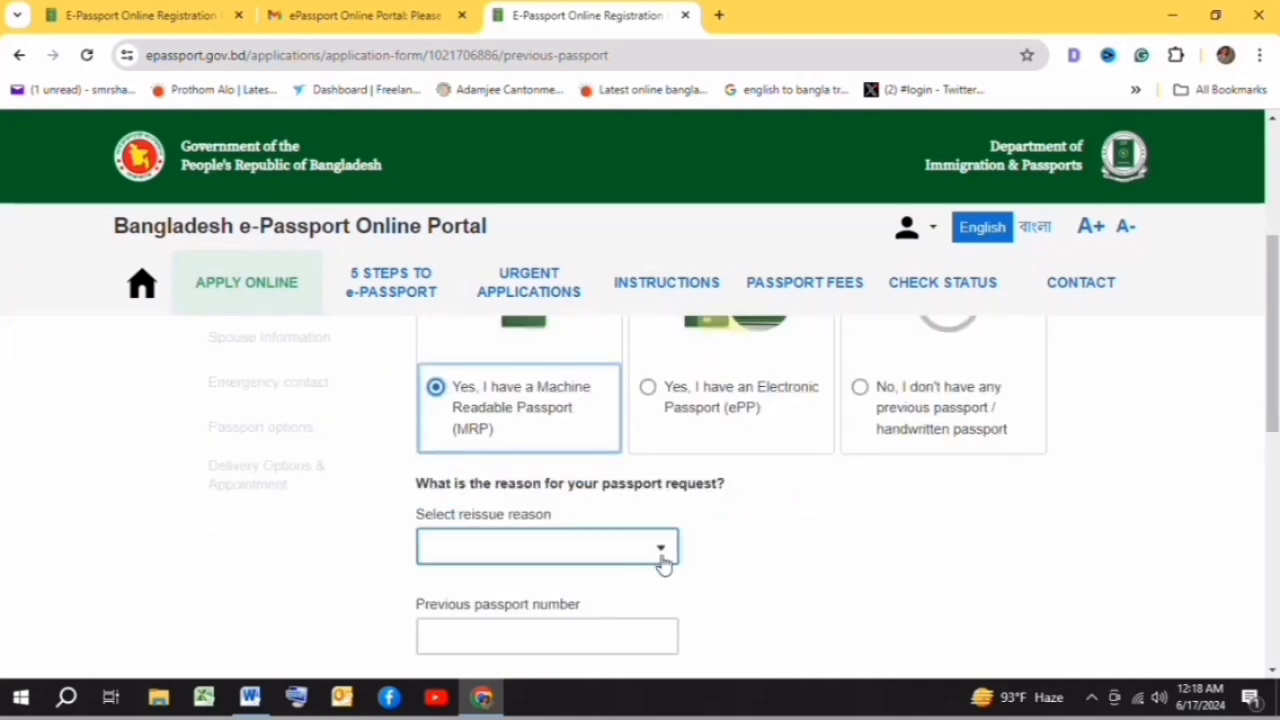
{"action": "left_click", "coordinate": [662, 553]}
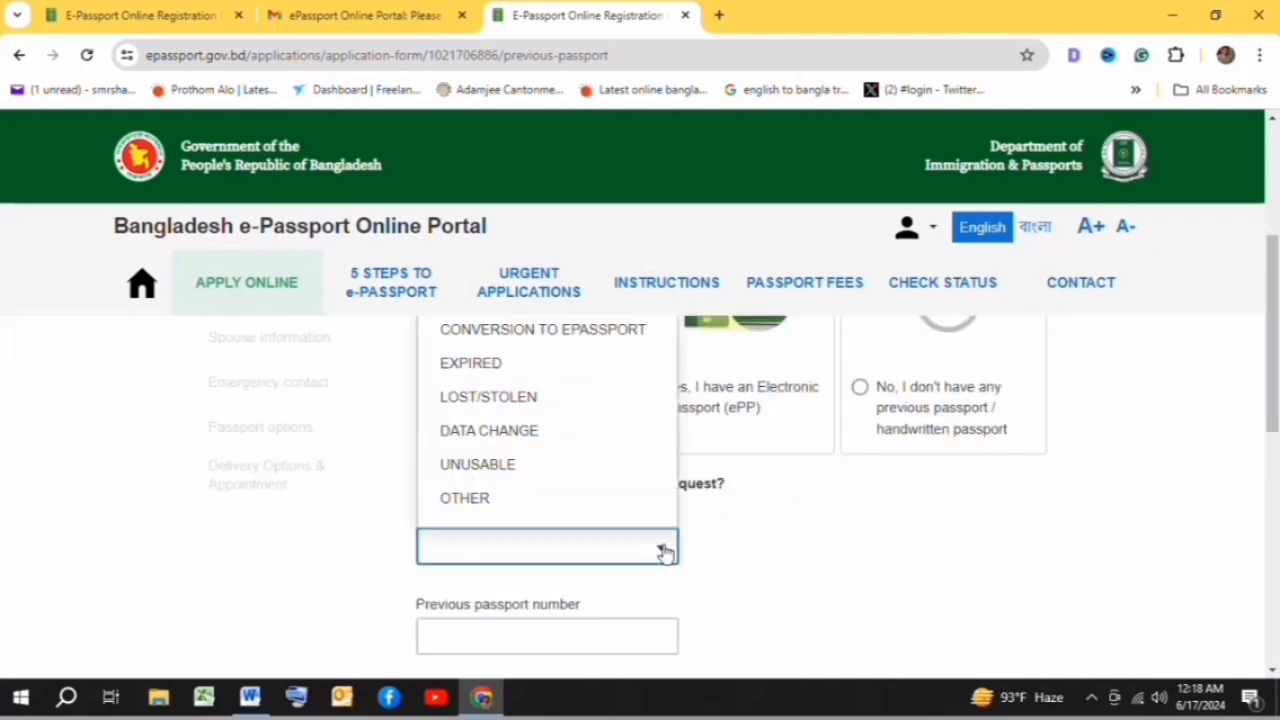
{"action": "left_click", "coordinate": [478, 366]}
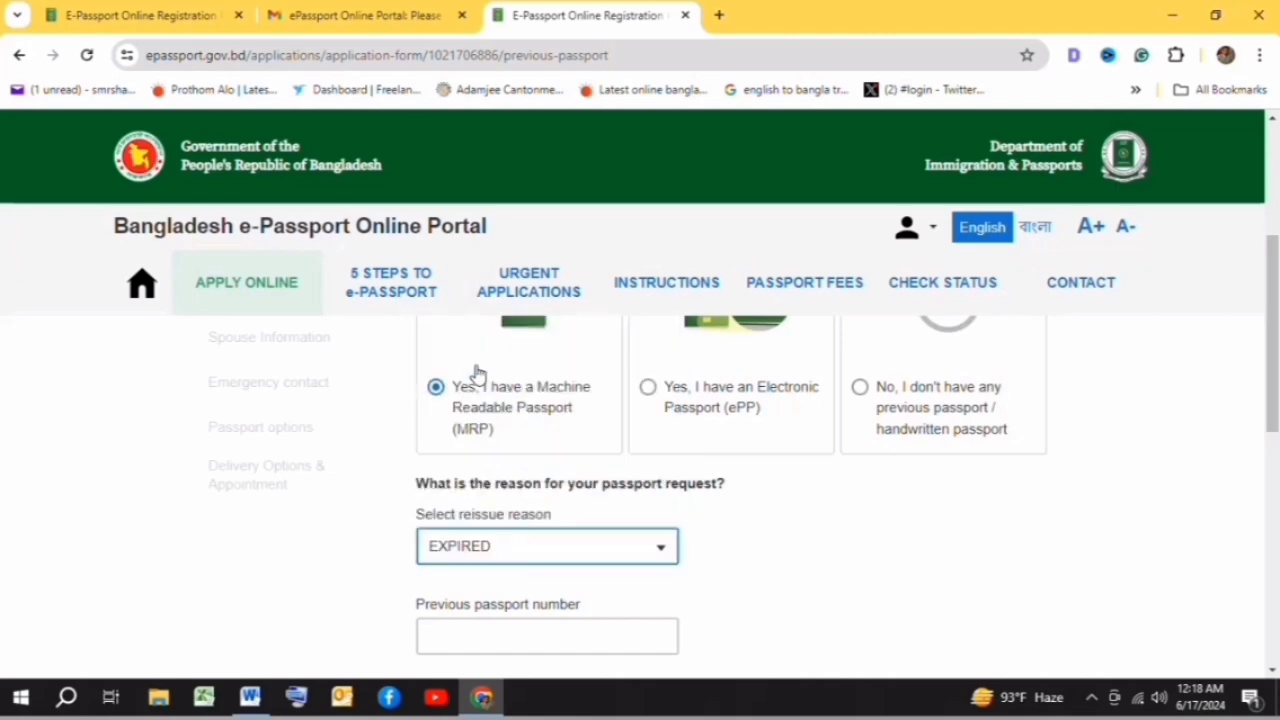
{"action": "scroll", "coordinate": [730, 490], "scroll_direction": "down", "scroll_amount": 1}
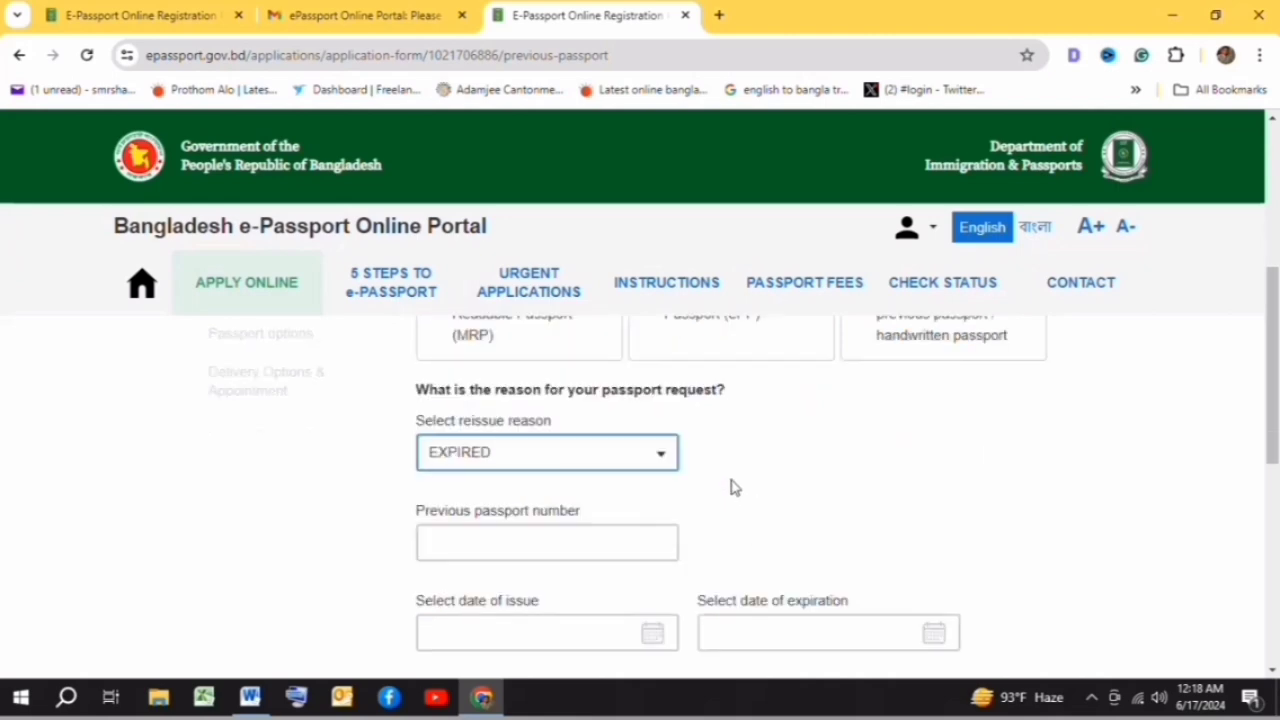
{"action": "scroll", "coordinate": [730, 486], "scroll_direction": "down", "scroll_amount": 1}
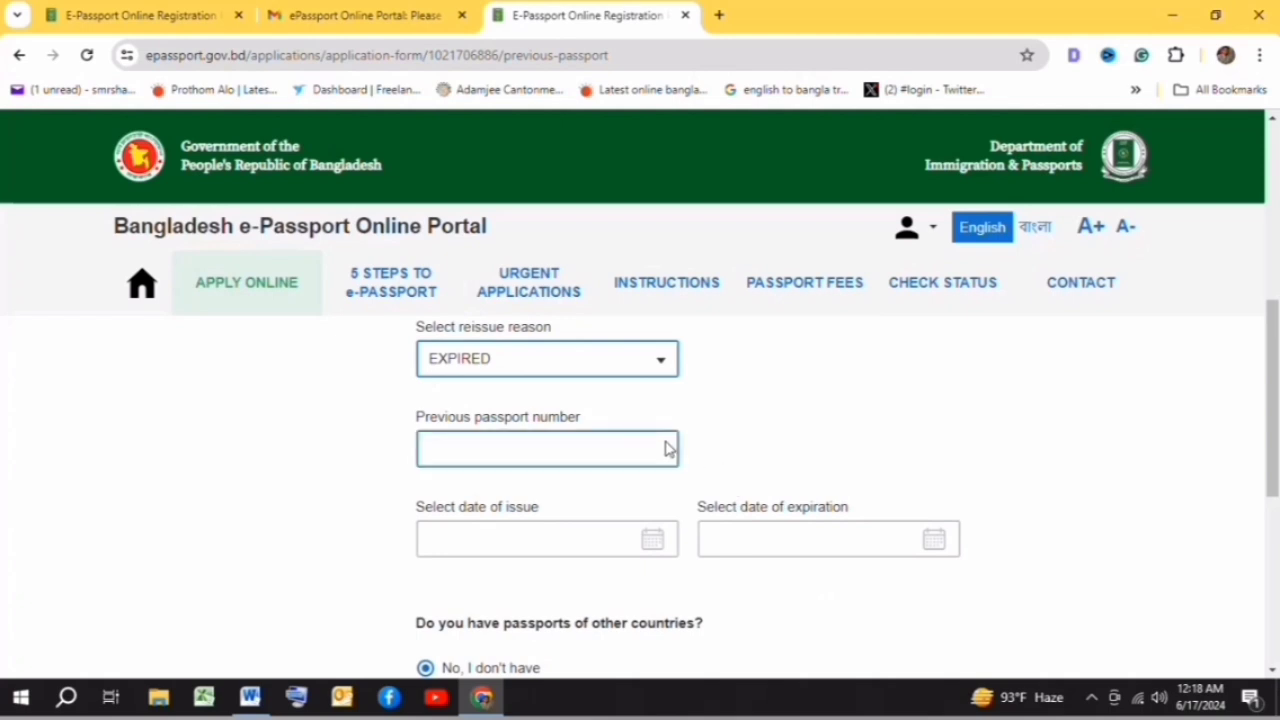
- Paste the previous passport number and set issue date 02/01/2018, expiry 01/01/2023
{"action": "left_click", "coordinate": [450, 446]}
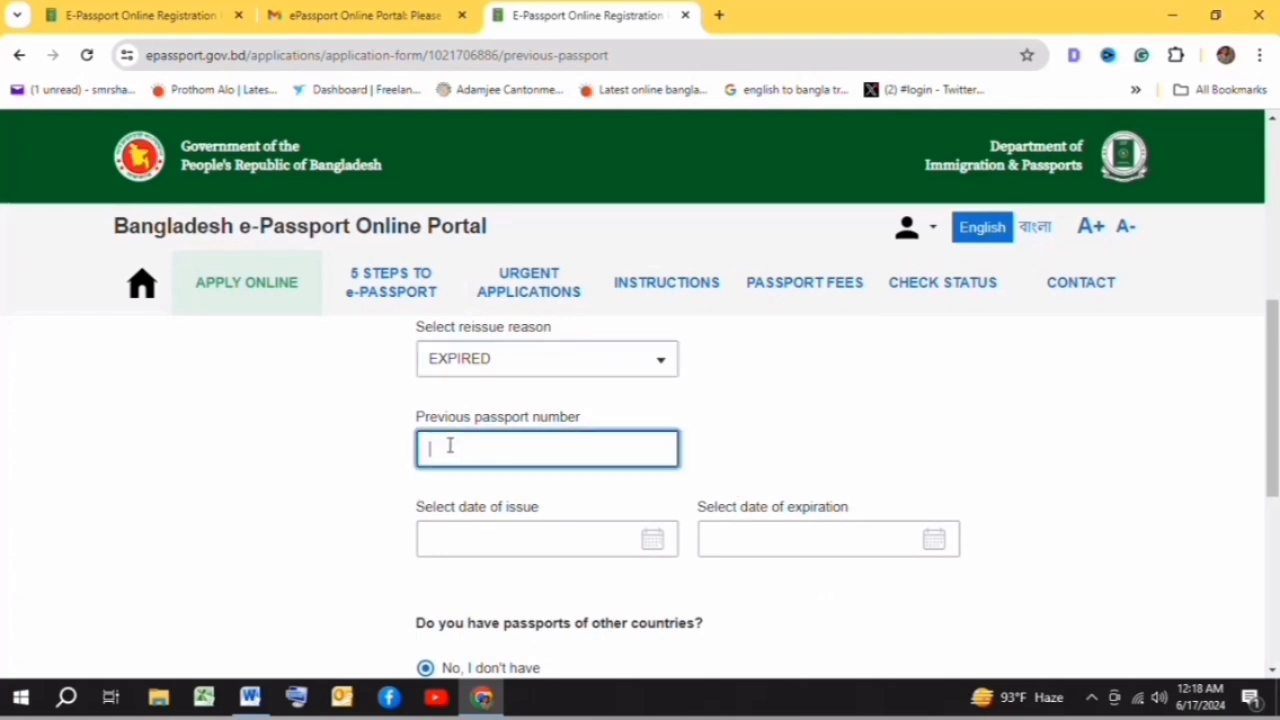
{"action": "key", "text": "ctrl+v"}
{"action": "left_click", "coordinate": [652, 541]}
{"action": "left_click", "coordinate": [510, 289]}
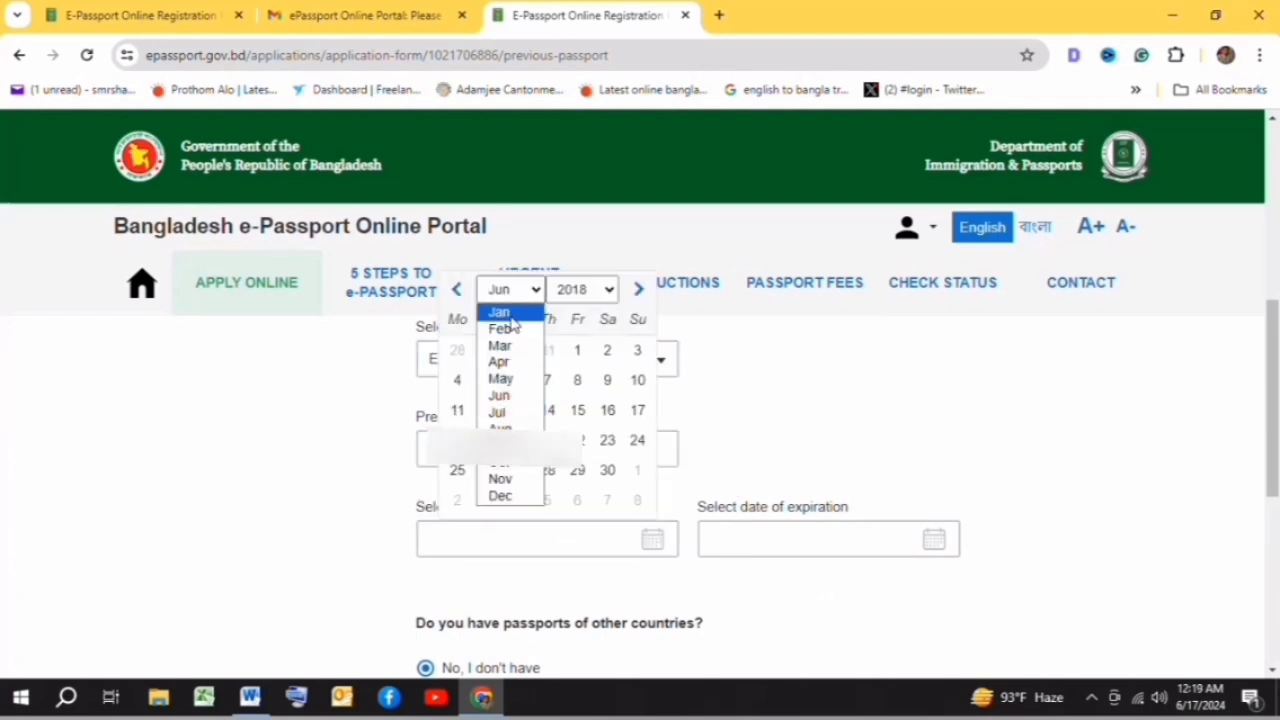
{"action": "left_click", "coordinate": [510, 308]}
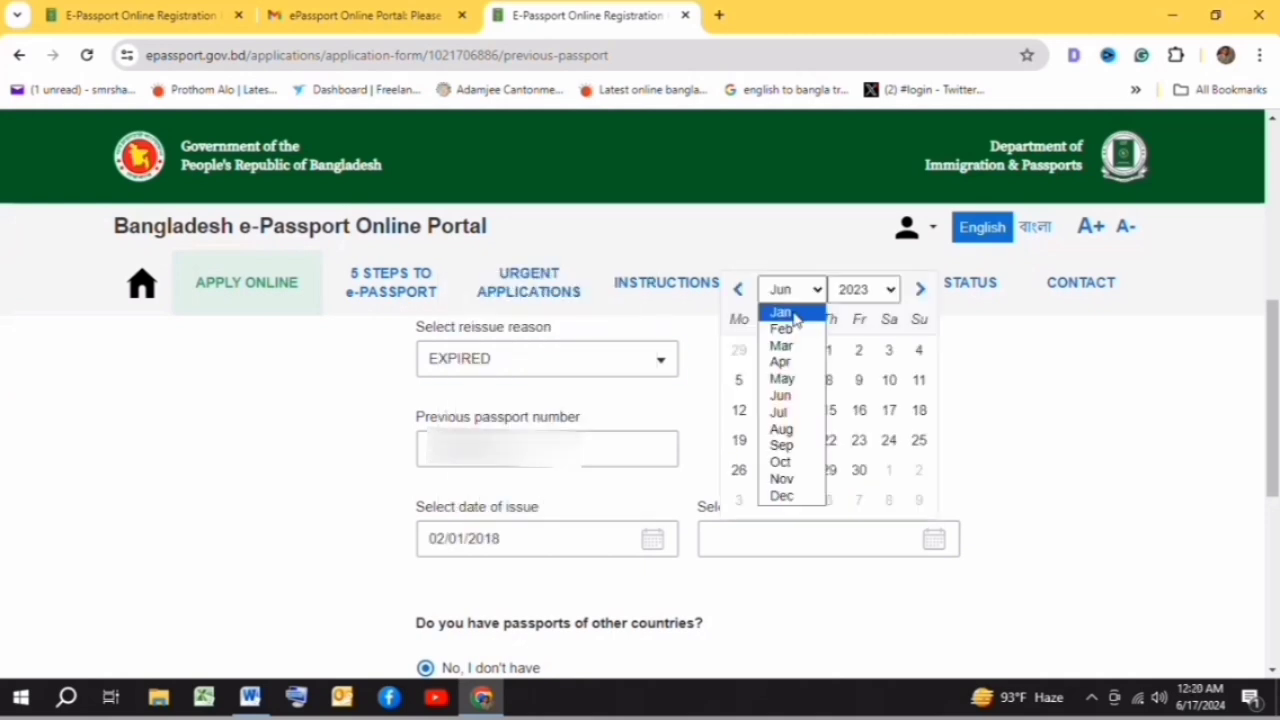
{"action": "left_click", "coordinate": [793, 311]}
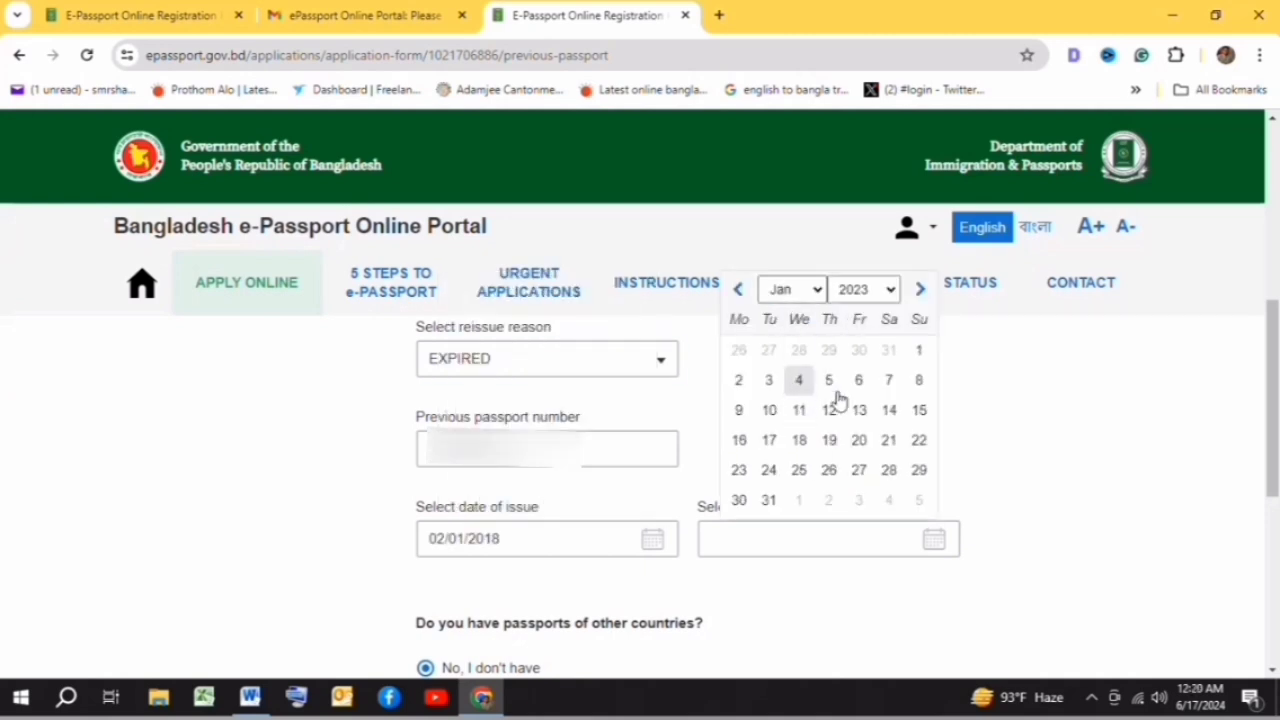
{"action": "left_click", "coordinate": [920, 354]}
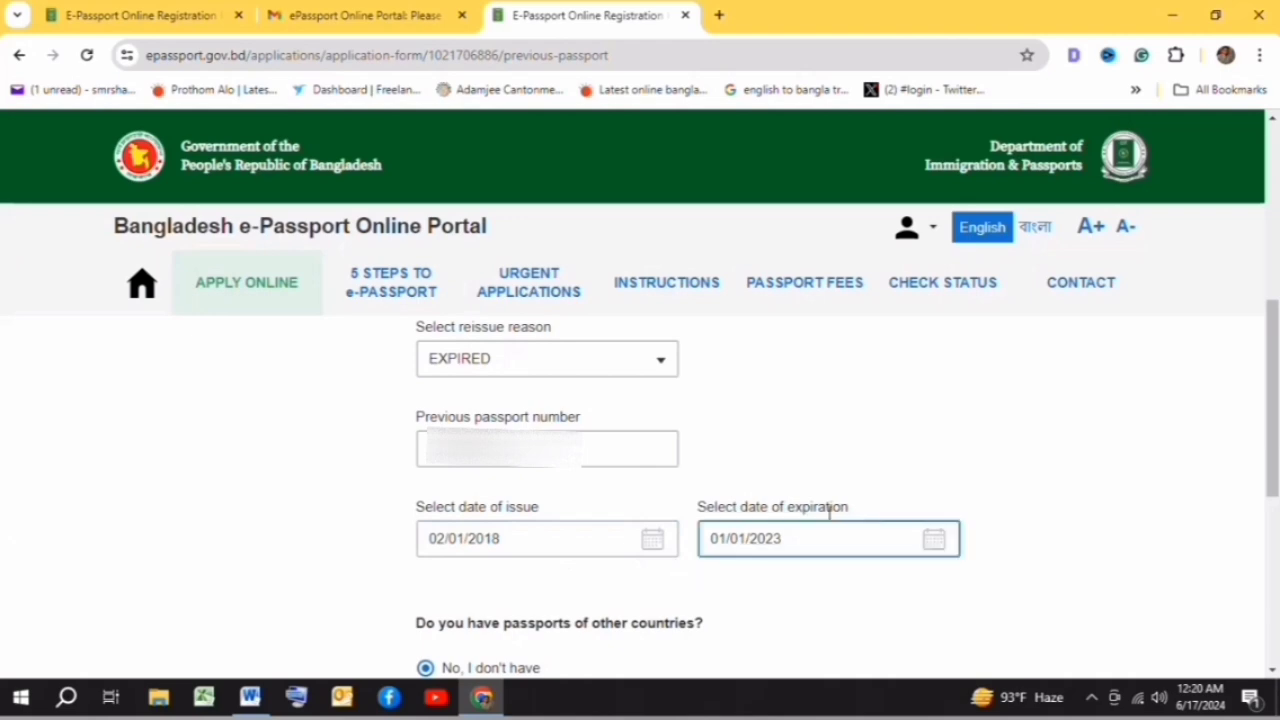
- Clear the National ID No. field and save the ID documents
{"action": "scroll", "coordinate": [825, 412], "scroll_direction": "down", "scroll_amount": 1}
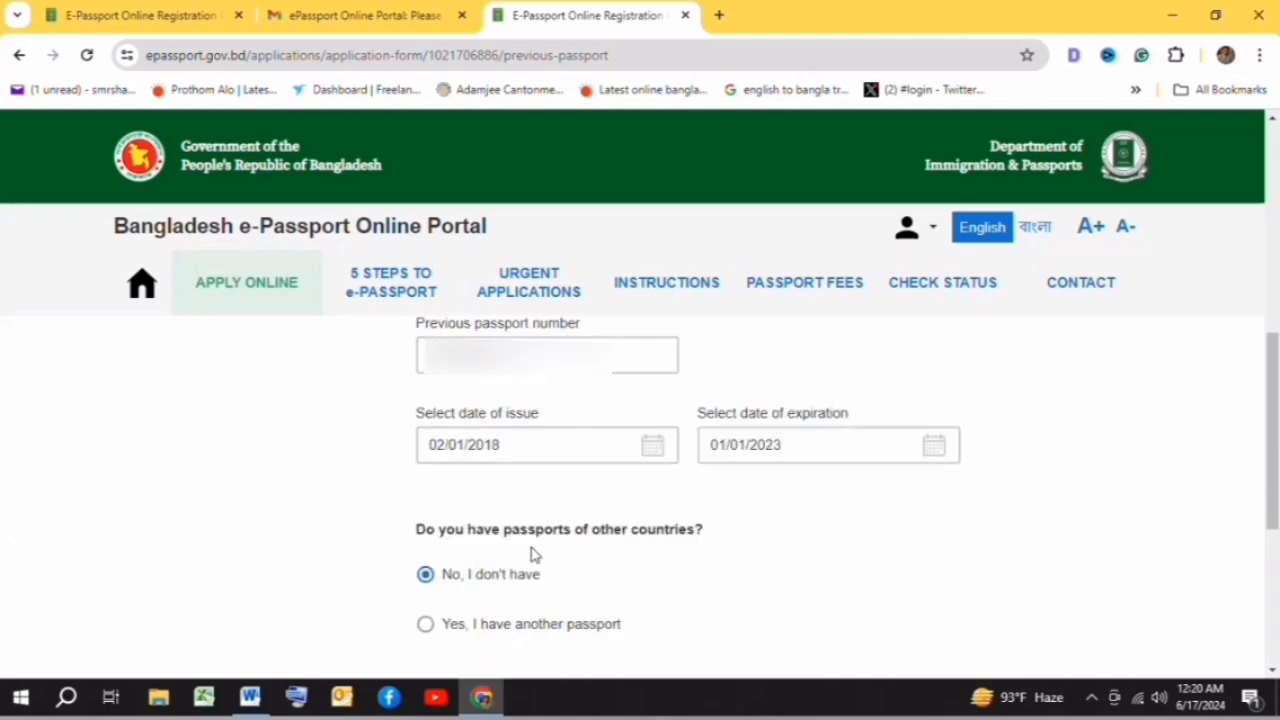
{"action": "scroll", "coordinate": [368, 525], "scroll_direction": "down", "scroll_amount": 1}
{"action": "scroll", "coordinate": [566, 526], "scroll_direction": "down", "scroll_amount": 1}
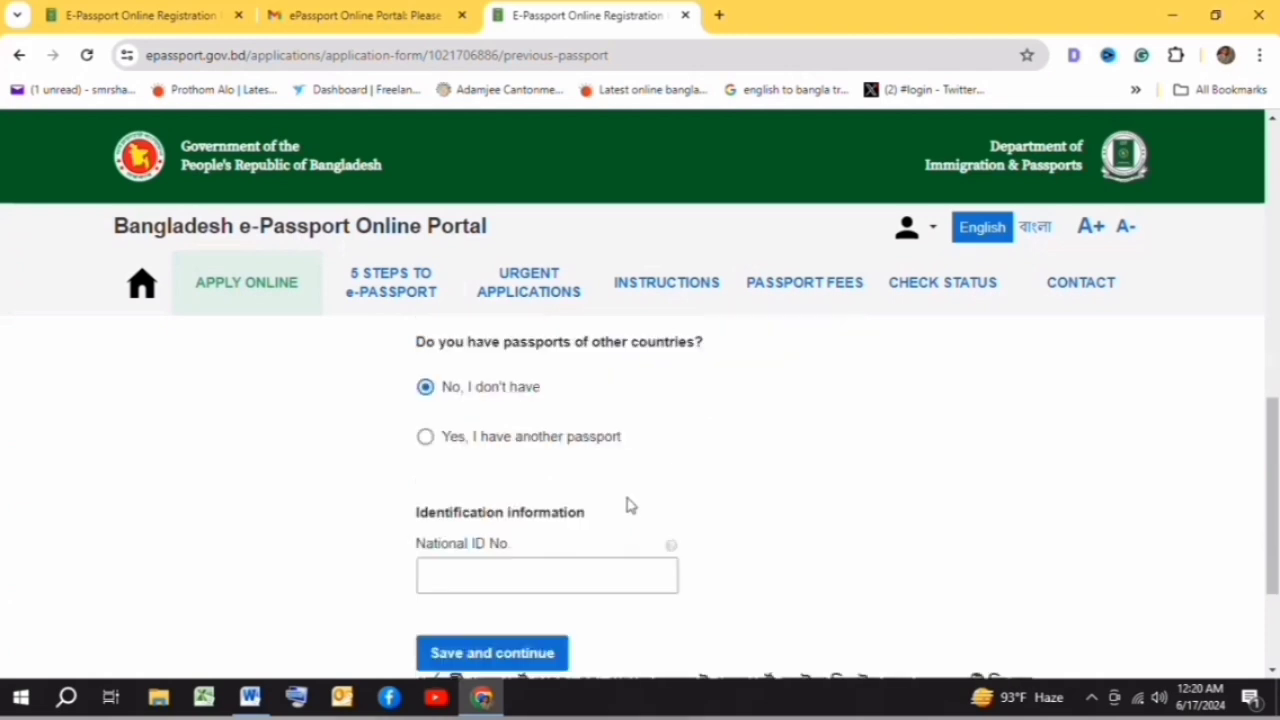
{"action": "scroll", "coordinate": [490, 504], "scroll_direction": "down", "scroll_amount": 1}
{"action": "left_click", "coordinate": [437, 485]}
{"action": "left_click_drag", "start_coordinate": [437, 485], "coordinate": [677, 517]}
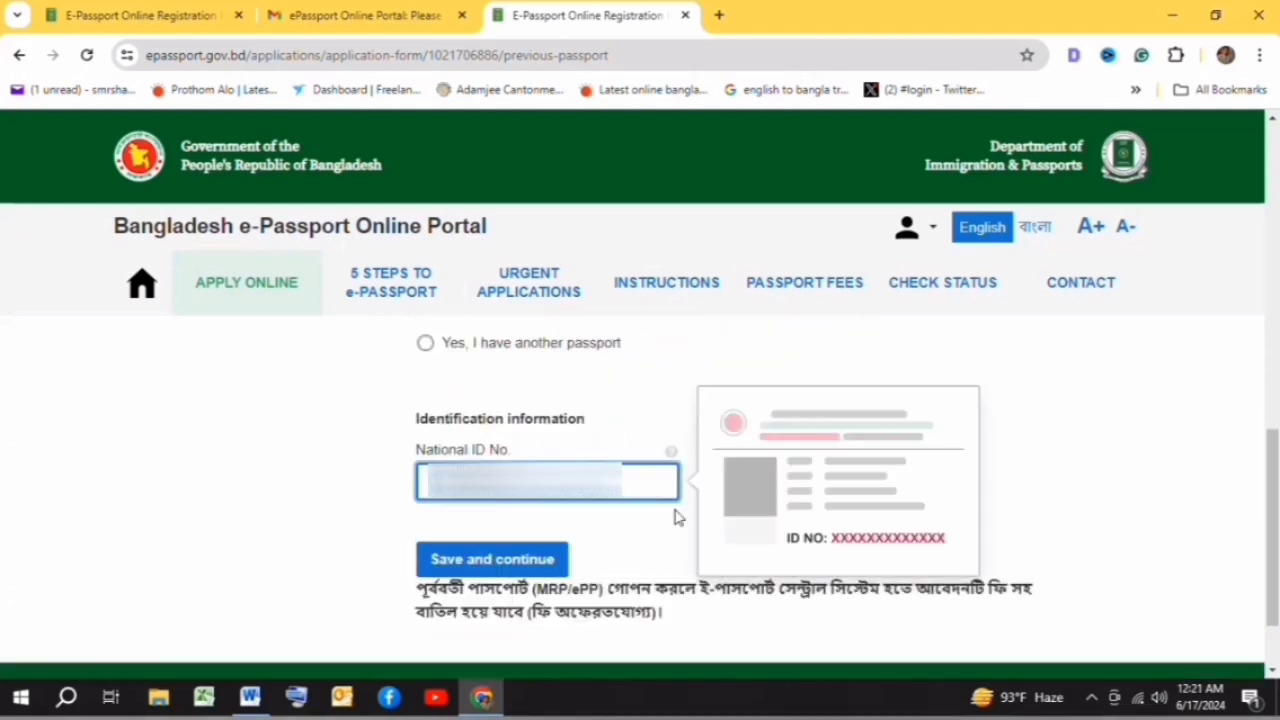
{"action": "key", "text": "BackSpace"}
{"action": "scroll", "coordinate": [626, 429], "scroll_direction": "down", "scroll_amount": 1}
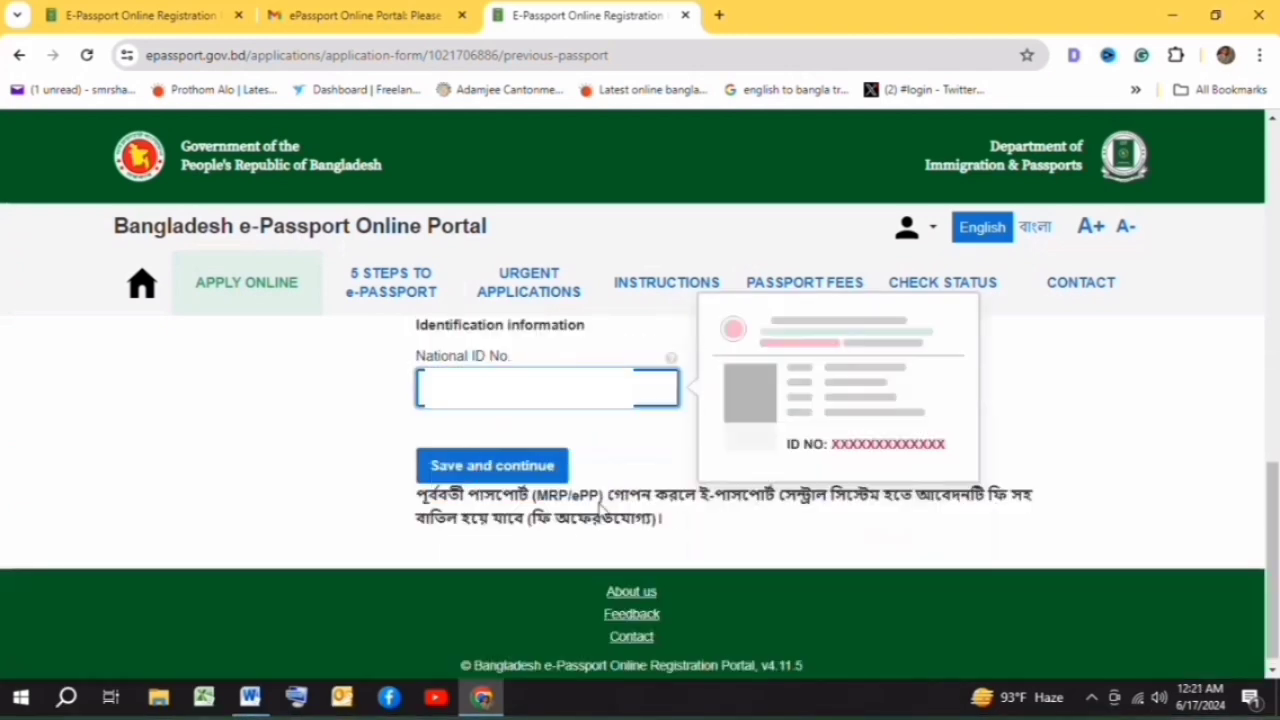
{"action": "left_click", "coordinate": [472, 470]}
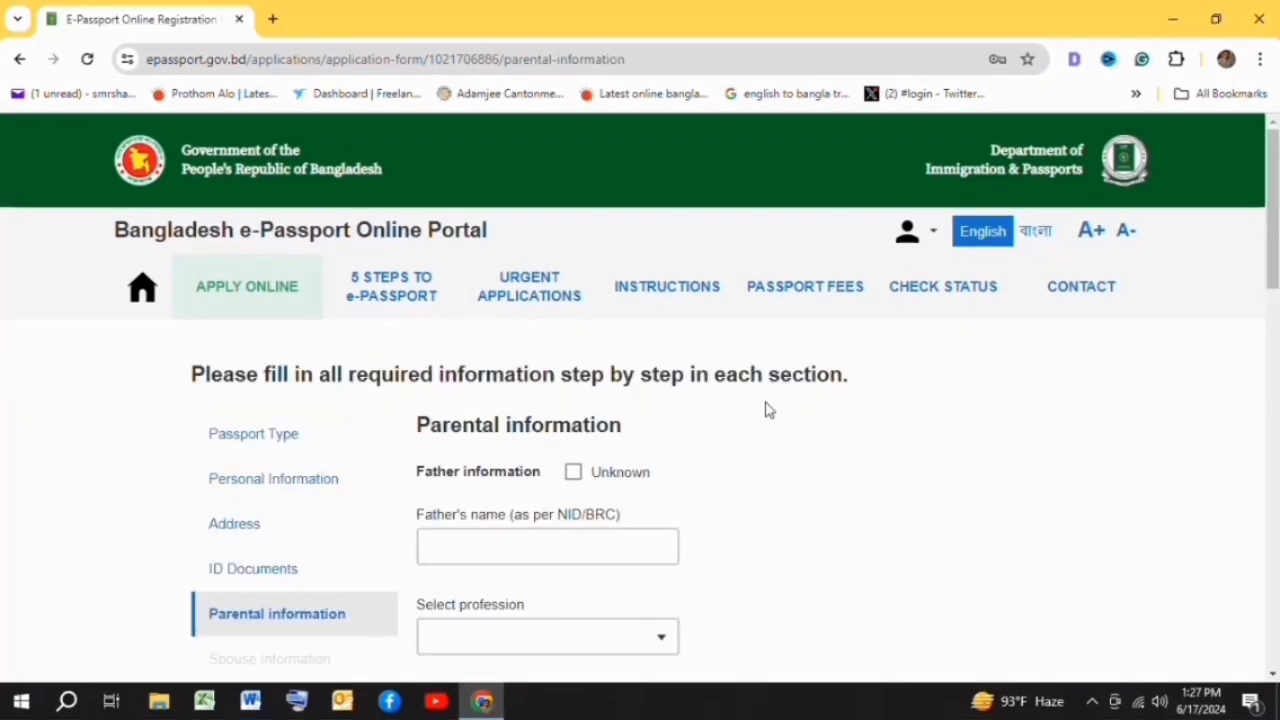
- Enter the father's name and set his profession to RETIRED (GOVERNMENT SERVICE)
{"action": "scroll", "coordinate": [770, 410], "scroll_direction": "down", "scroll_amount": 1}
{"action": "scroll", "coordinate": [770, 412], "scroll_direction": "down", "scroll_amount": 3}
{"action": "scroll", "coordinate": [770, 420], "scroll_direction": "down", "scroll_amount": 6}
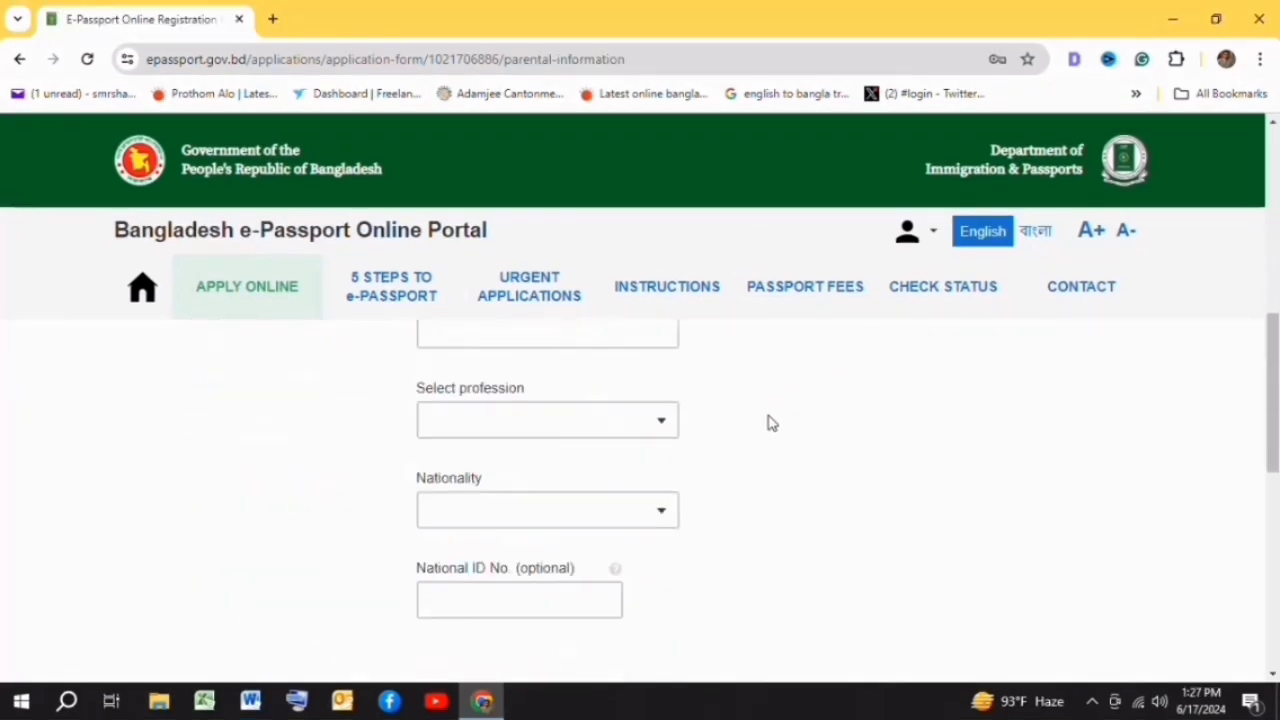
{"action": "scroll", "coordinate": [600, 440], "scroll_direction": "up", "scroll_amount": 10}
{"action": "left_click", "coordinate": [458, 455]}
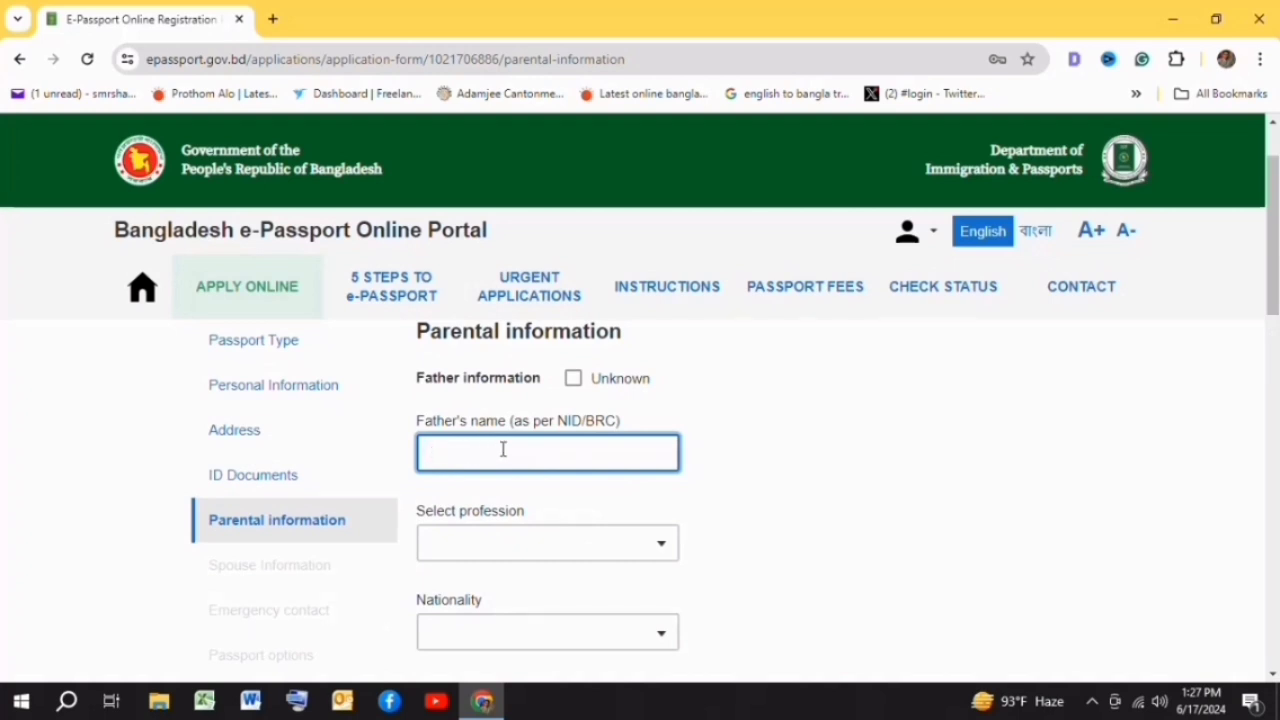
{"action": "left_click", "coordinate": [640, 536]}
{"action": "scroll", "coordinate": [550, 420], "scroll_direction": "down", "scroll_amount": 10}
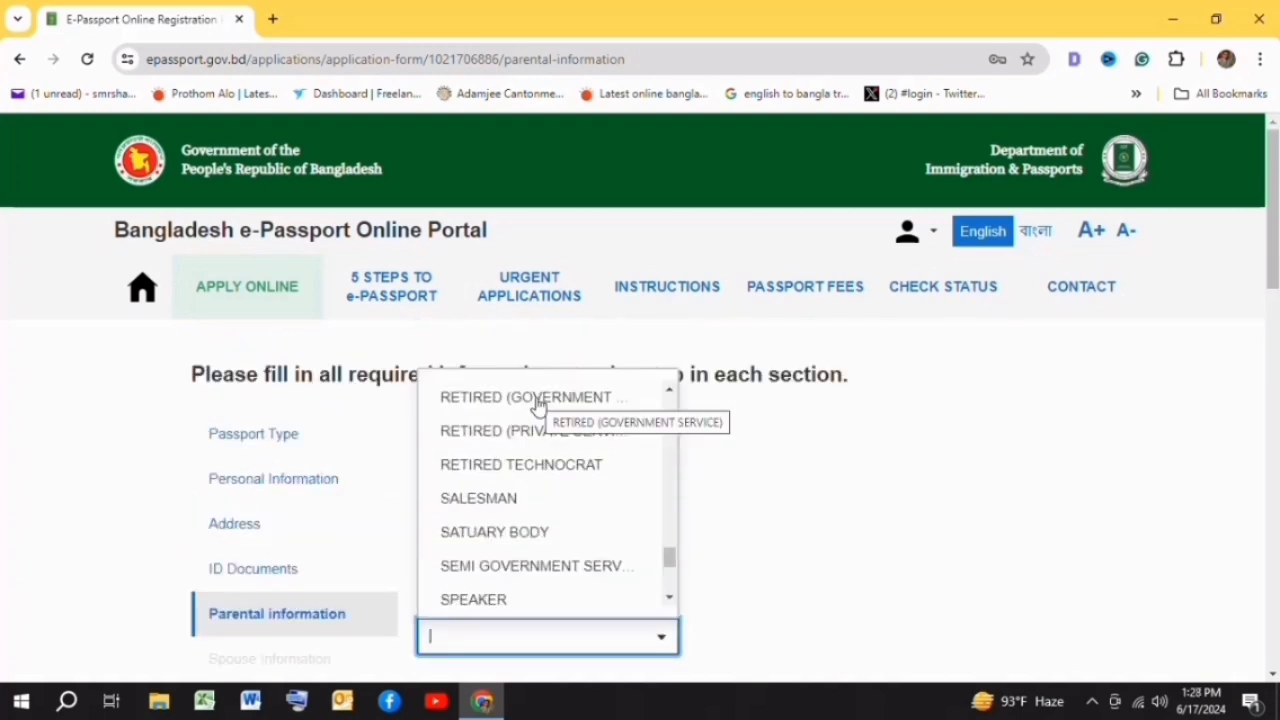
{"action": "left_click", "coordinate": [537, 402]}
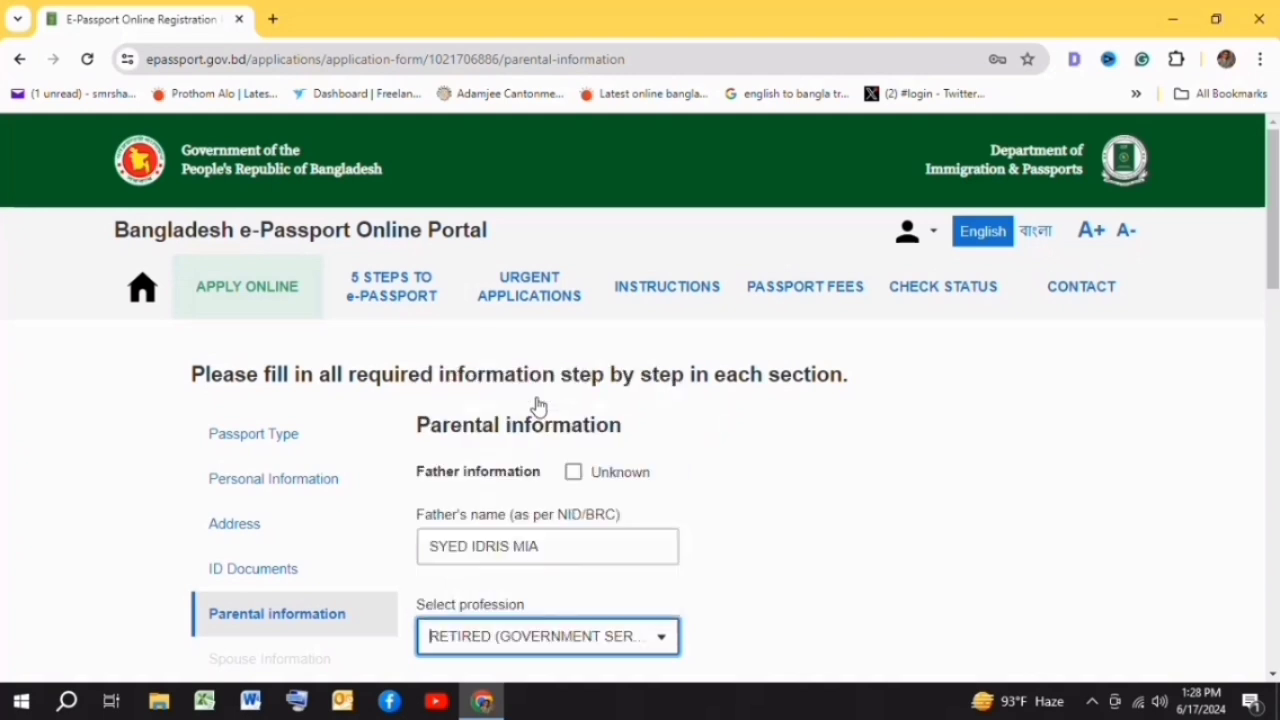
- Set the father's nationality to BANGLADESHI and fill his national ID from the suggestion
{"action": "scroll", "coordinate": [748, 515], "scroll_direction": "down", "scroll_amount": 1}
{"action": "scroll", "coordinate": [741, 515], "scroll_direction": "down", "scroll_amount": 1}
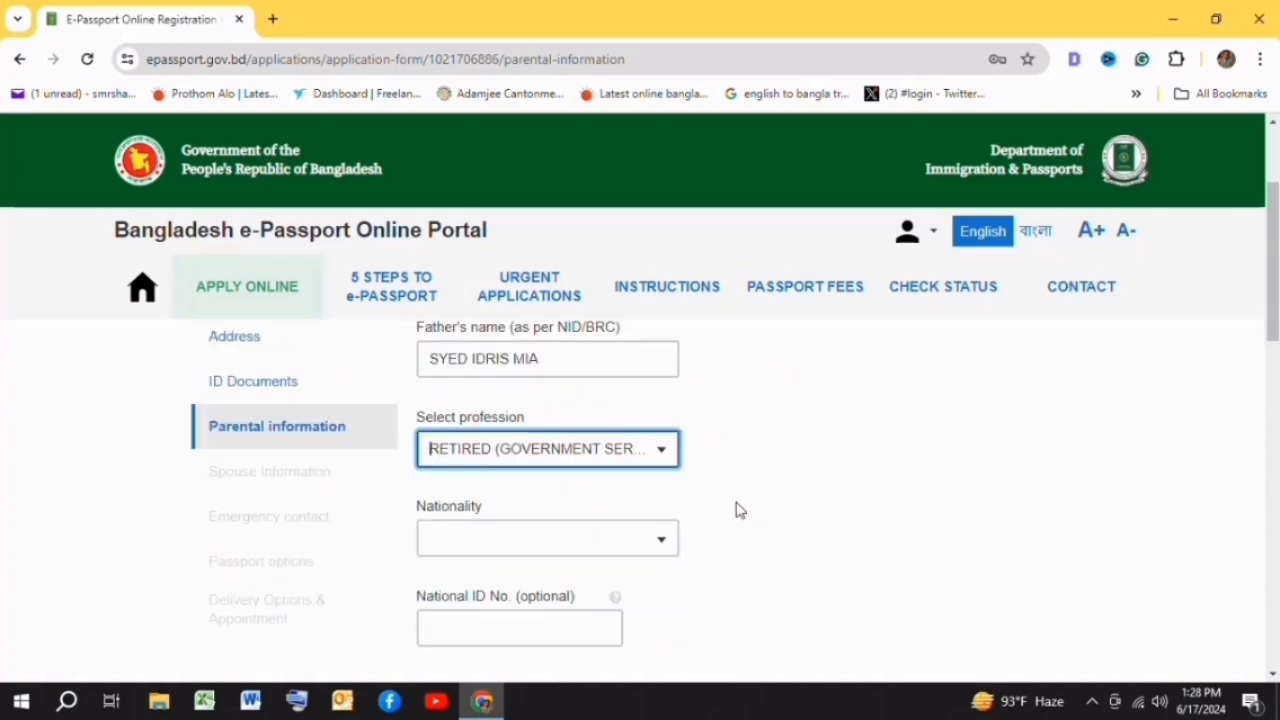
{"action": "left_click", "coordinate": [651, 535]}
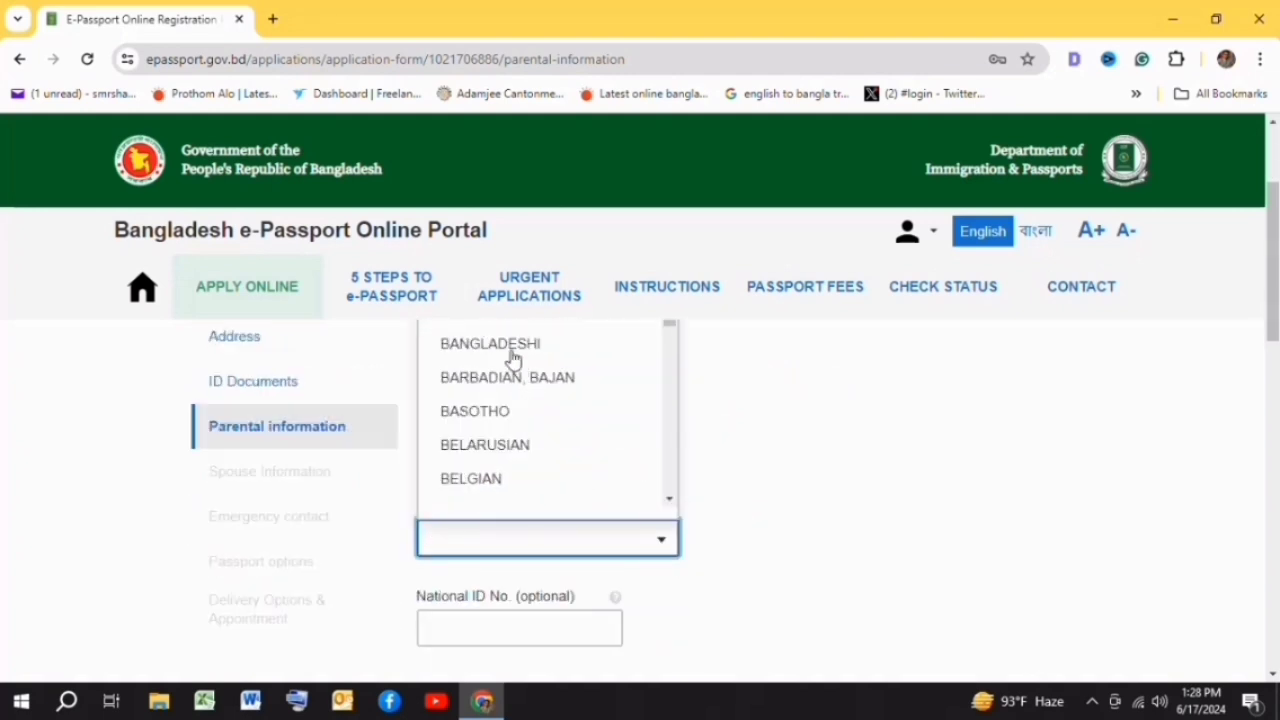
{"action": "left_click", "coordinate": [509, 352]}
{"action": "scroll", "coordinate": [776, 436], "scroll_direction": "down", "scroll_amount": 1}
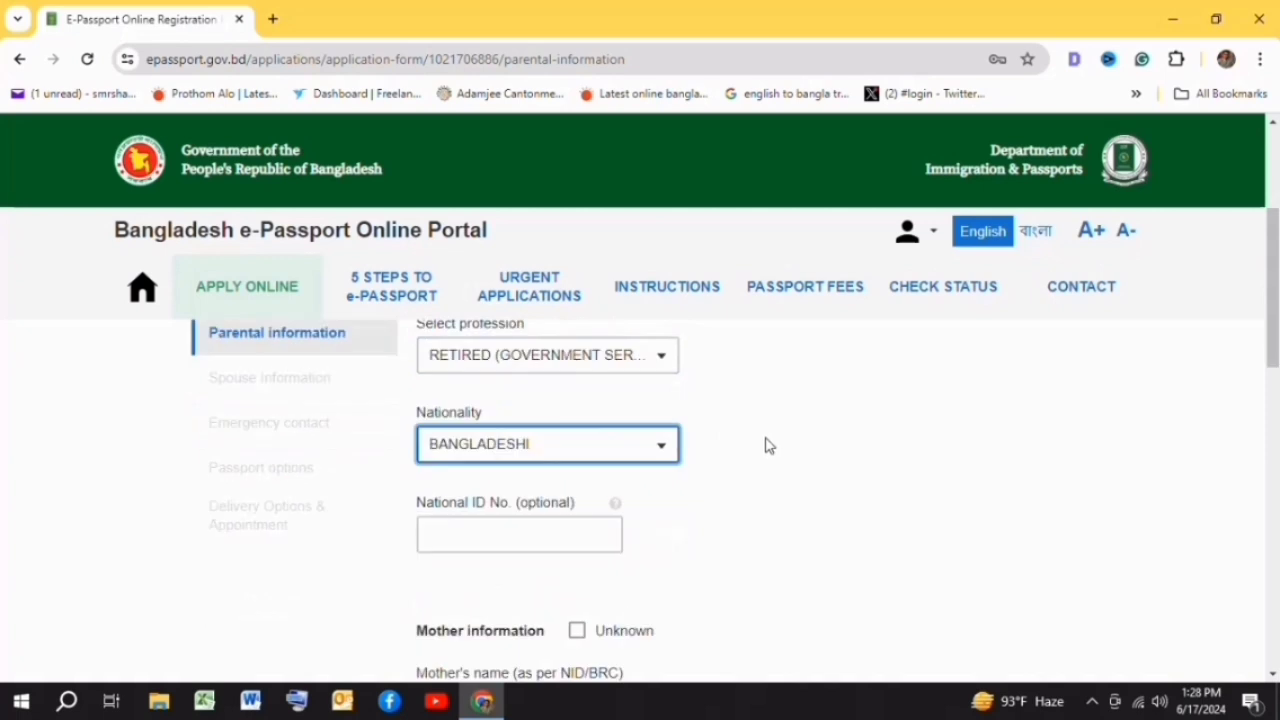
{"action": "left_click", "coordinate": [528, 535]}
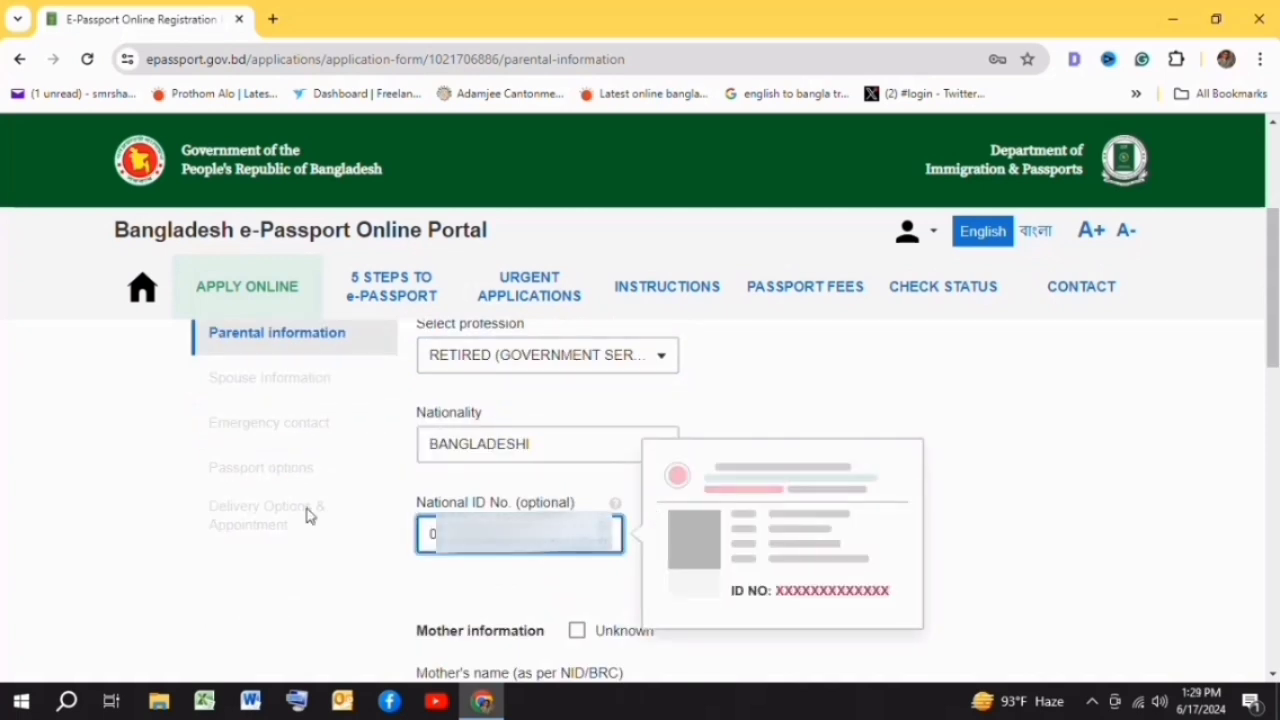
{"action": "left_click", "coordinate": [946, 377]}
{"action": "scroll", "coordinate": [783, 473], "scroll_direction": "down", "scroll_amount": 3}
- Enter the mother's name, profession HOUSE WIFE, nationality BANGLADESHI and national ID
{"action": "left_click", "coordinate": [555, 431]}
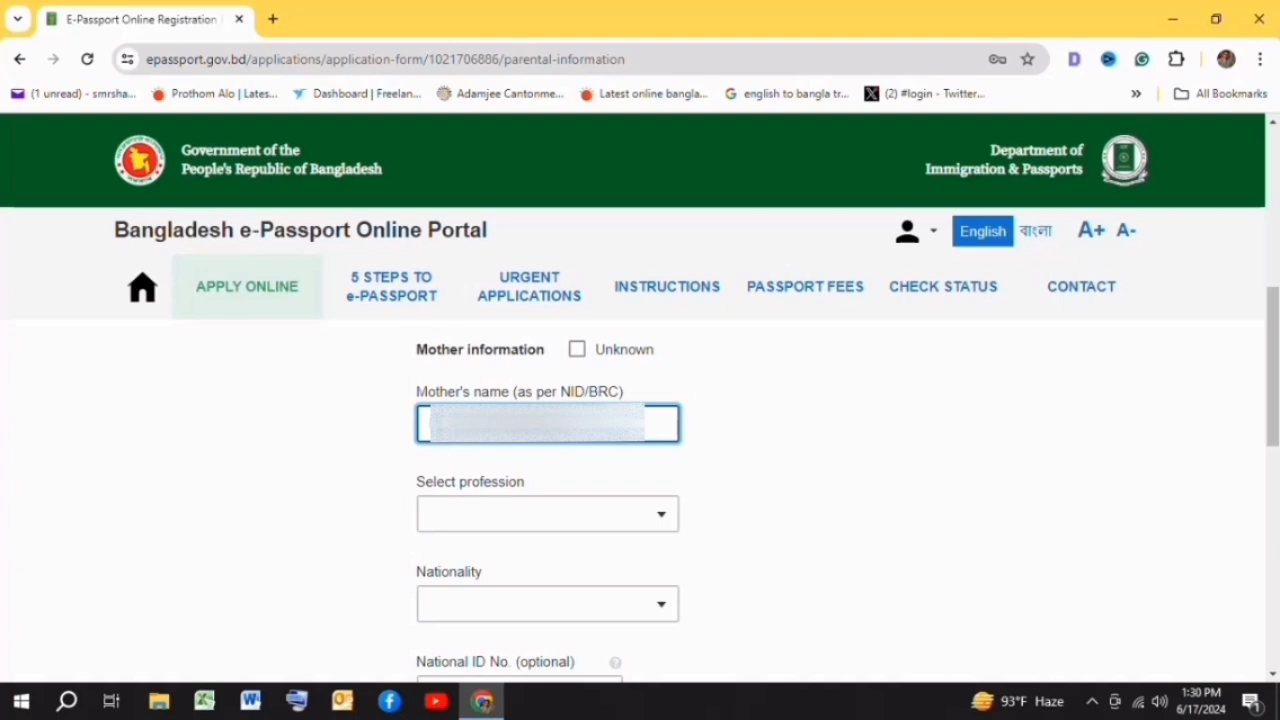
{"action": "left_click", "coordinate": [660, 522]}
{"action": "left_click", "coordinate": [659, 516]}
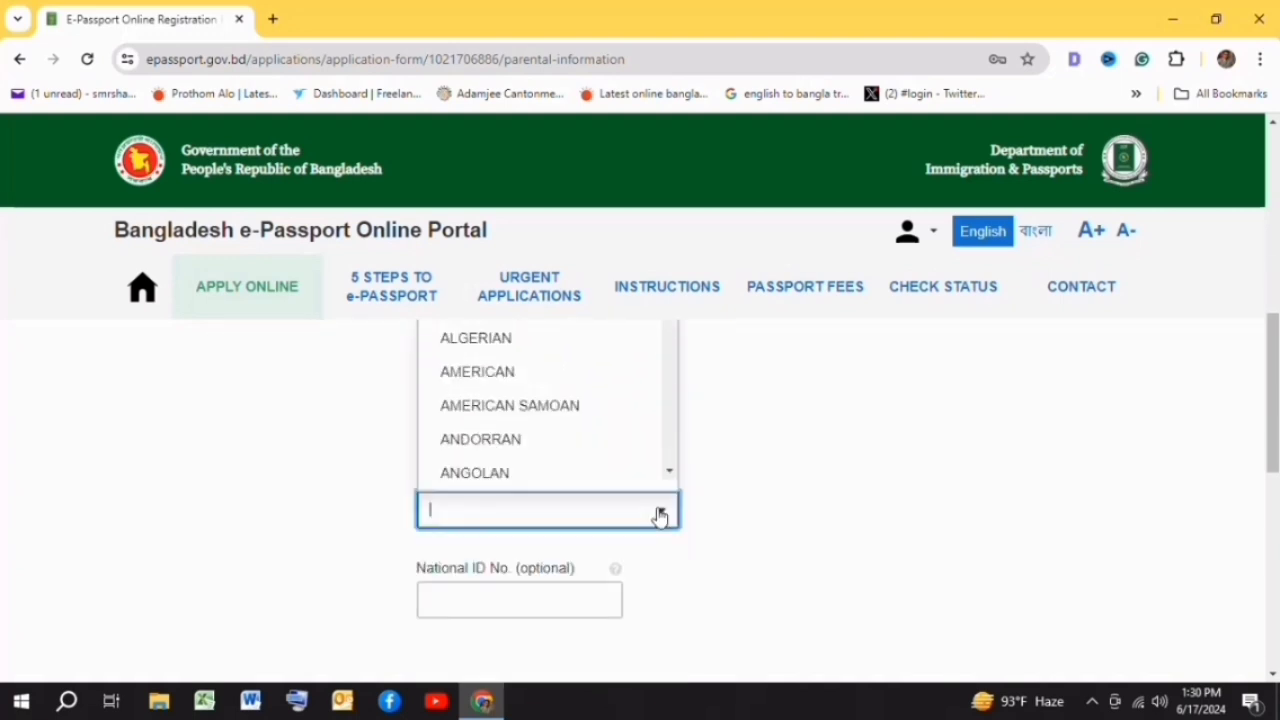
{"action": "scroll", "coordinate": [520, 435], "scroll_direction": "down", "scroll_amount": 4}
{"action": "left_click", "coordinate": [493, 409]}
{"action": "left_click", "coordinate": [449, 506]}
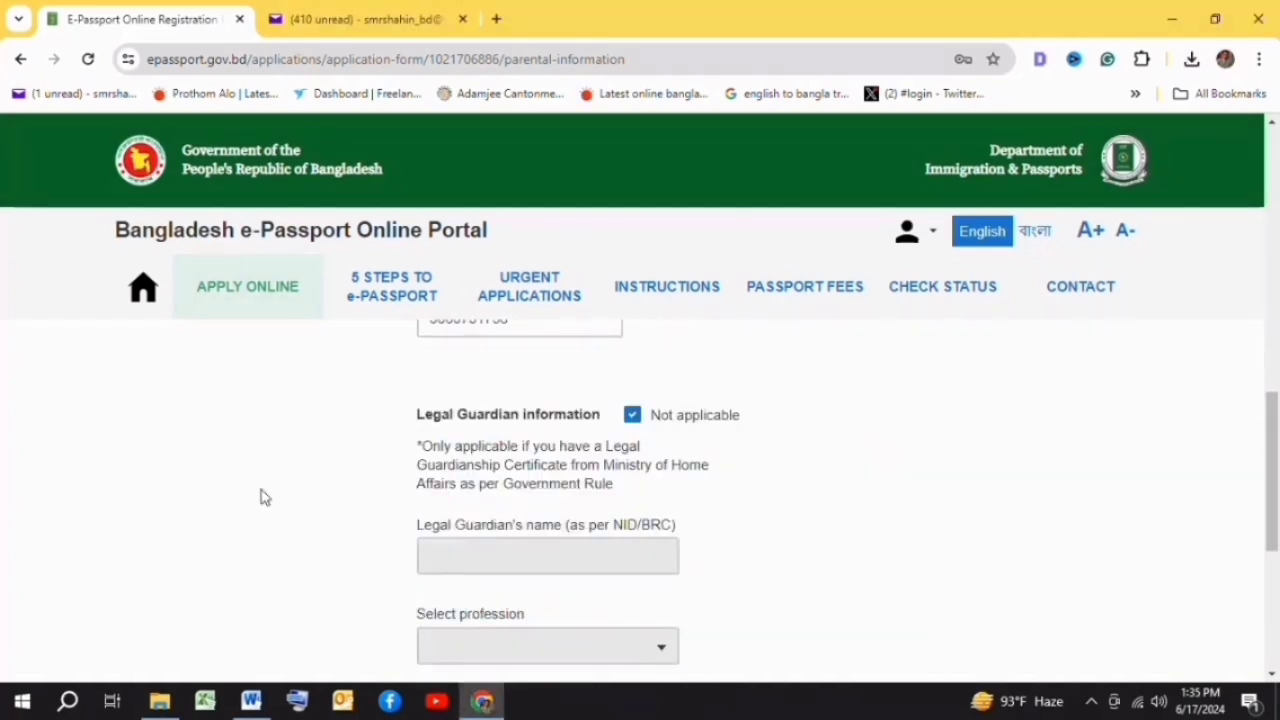
{"action": "scroll", "coordinate": [260, 497], "scroll_direction": "down", "scroll_amount": 1}
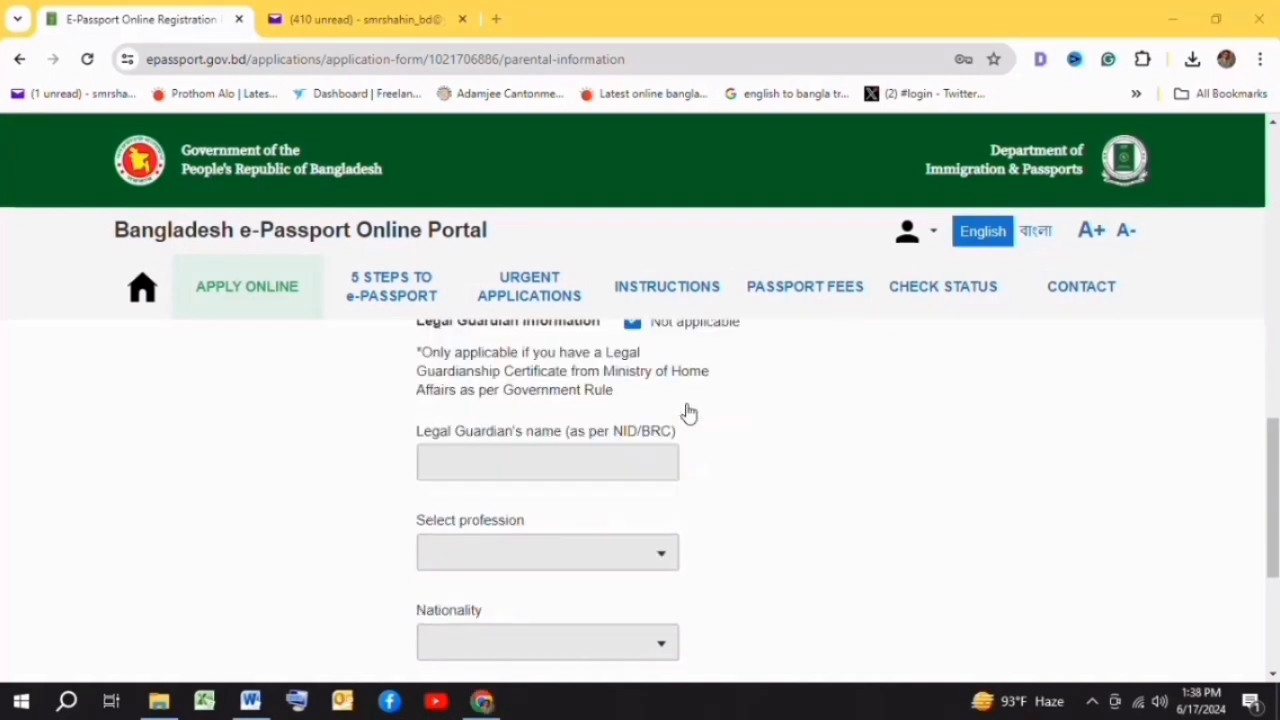
{"action": "scroll", "coordinate": [705, 415], "scroll_direction": "down", "scroll_amount": 3}
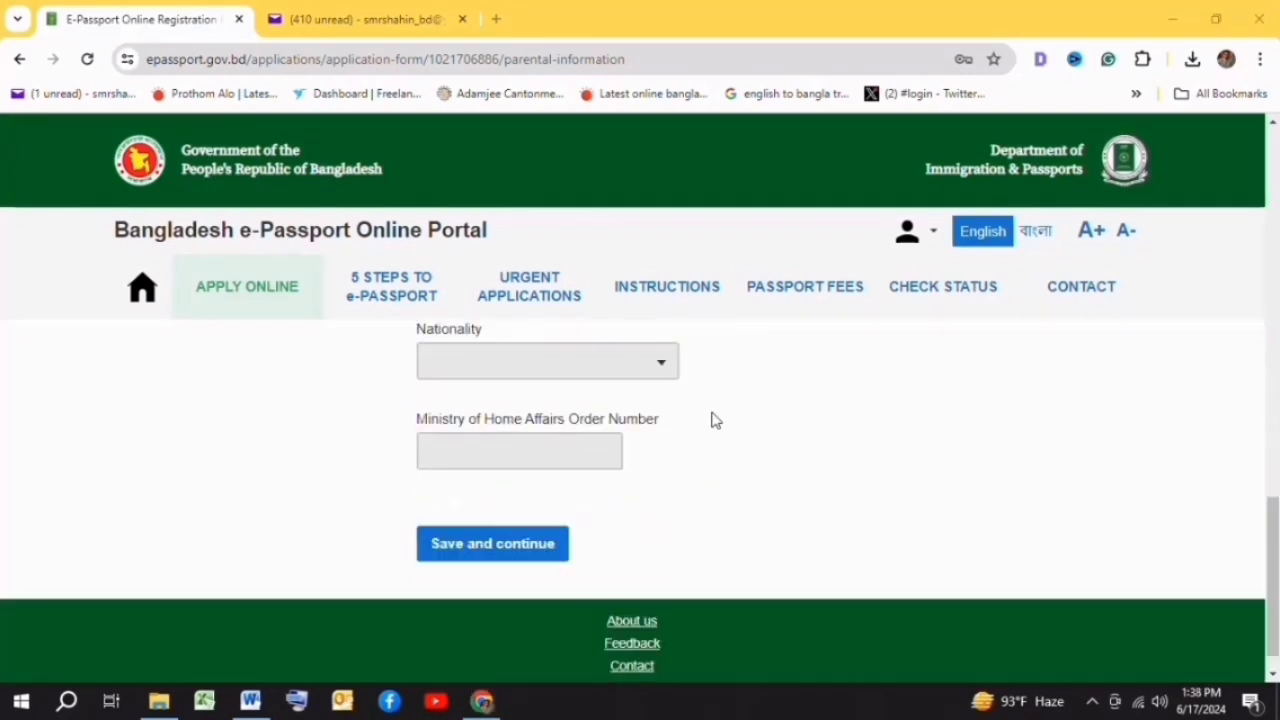
- Save parental information and set the marital status to MARRIED
{"action": "left_click", "coordinate": [502, 548]}
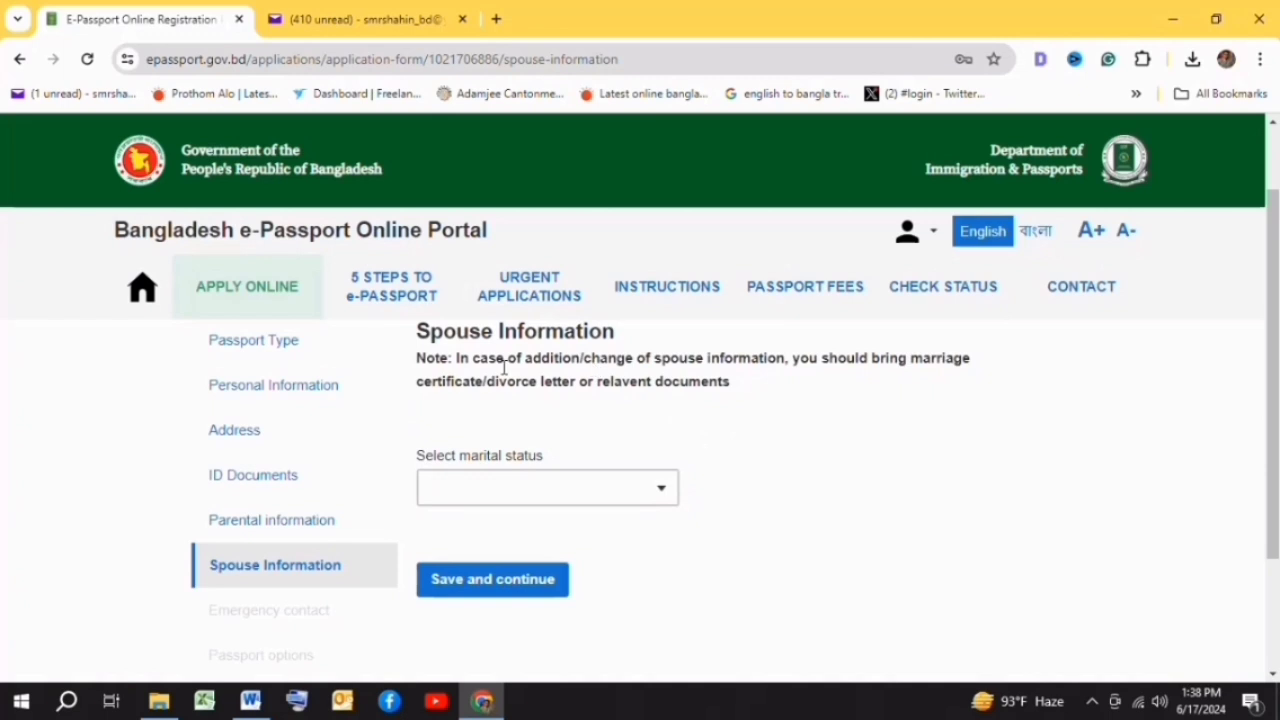
{"action": "scroll", "coordinate": [503, 368], "scroll_direction": "up", "scroll_amount": 1}
{"action": "scroll", "coordinate": [591, 420], "scroll_direction": "down", "scroll_amount": 1}
{"action": "left_click", "coordinate": [529, 485]}
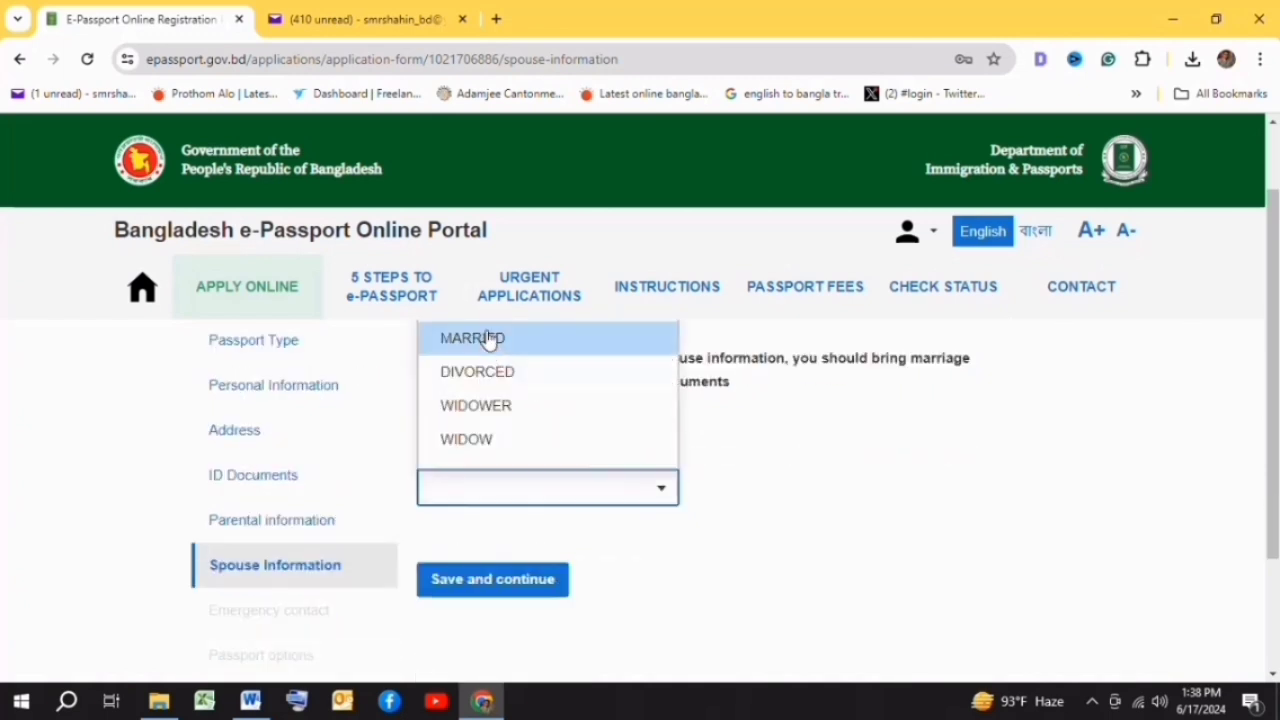
{"action": "left_click", "coordinate": [488, 345]}
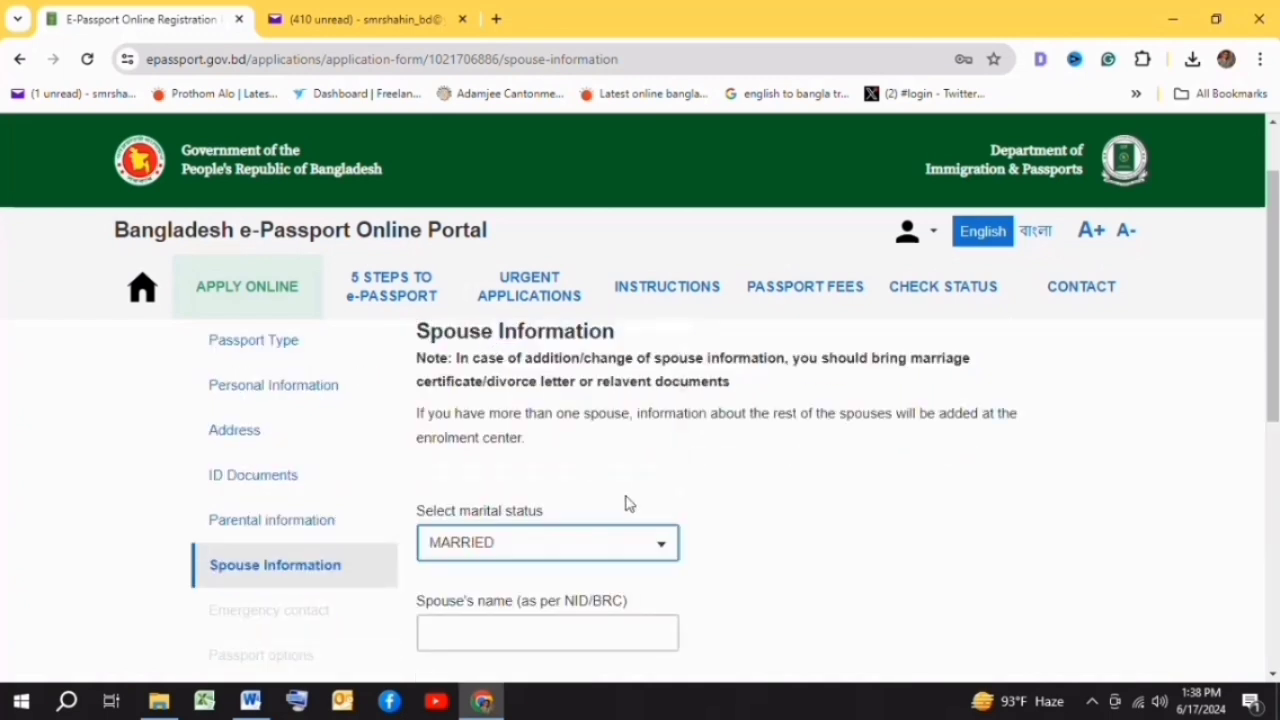
{"action": "scroll", "coordinate": [694, 468], "scroll_direction": "down", "scroll_amount": 1}
{"action": "scroll", "coordinate": [694, 468], "scroll_direction": "down", "scroll_amount": 1}
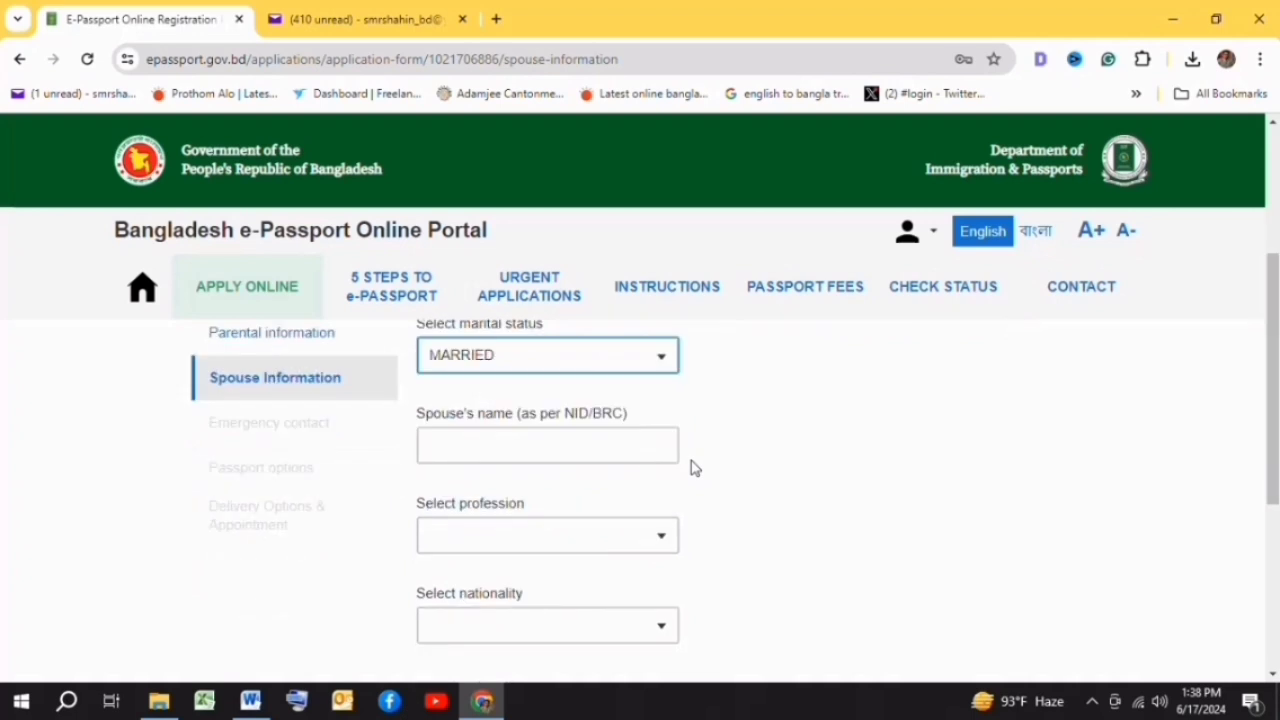
- Enter the spouse's name and national ID, then save the spouse information
{"action": "left_click", "coordinate": [544, 454]}
{"action": "left_click", "coordinate": [451, 440]}
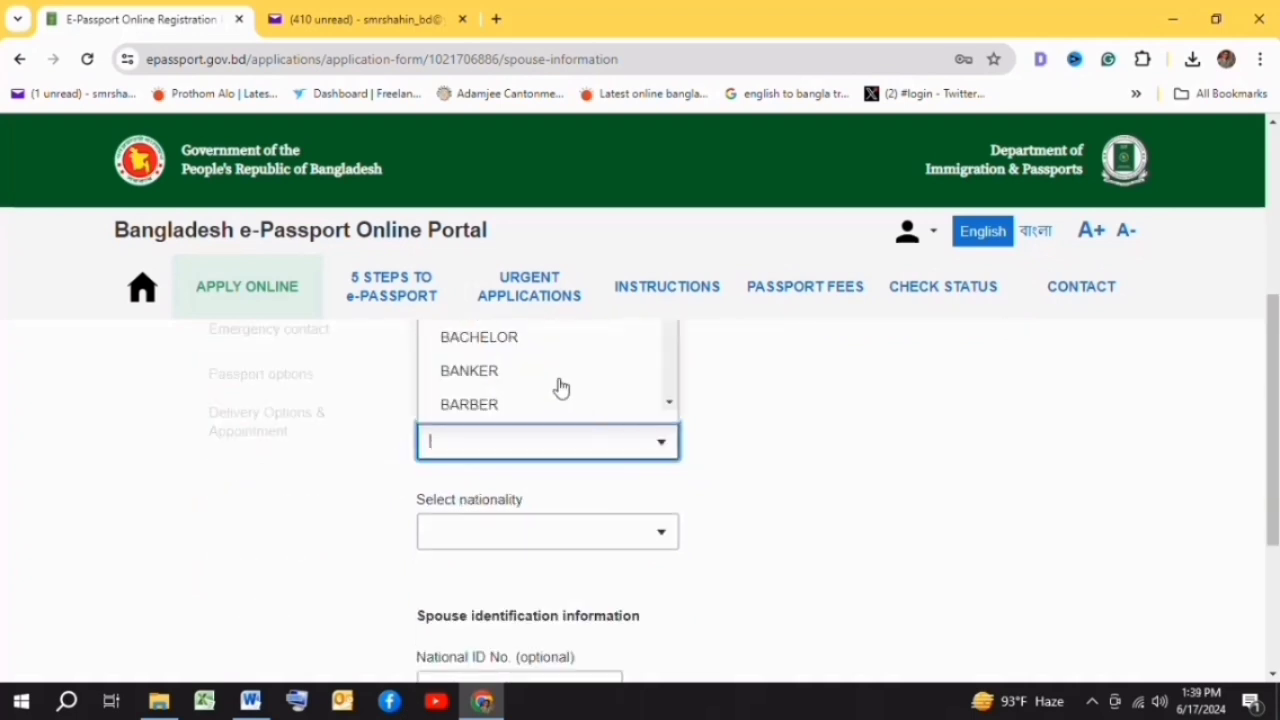
{"action": "scroll", "coordinate": [560, 389], "scroll_direction": "up", "scroll_amount": 1}
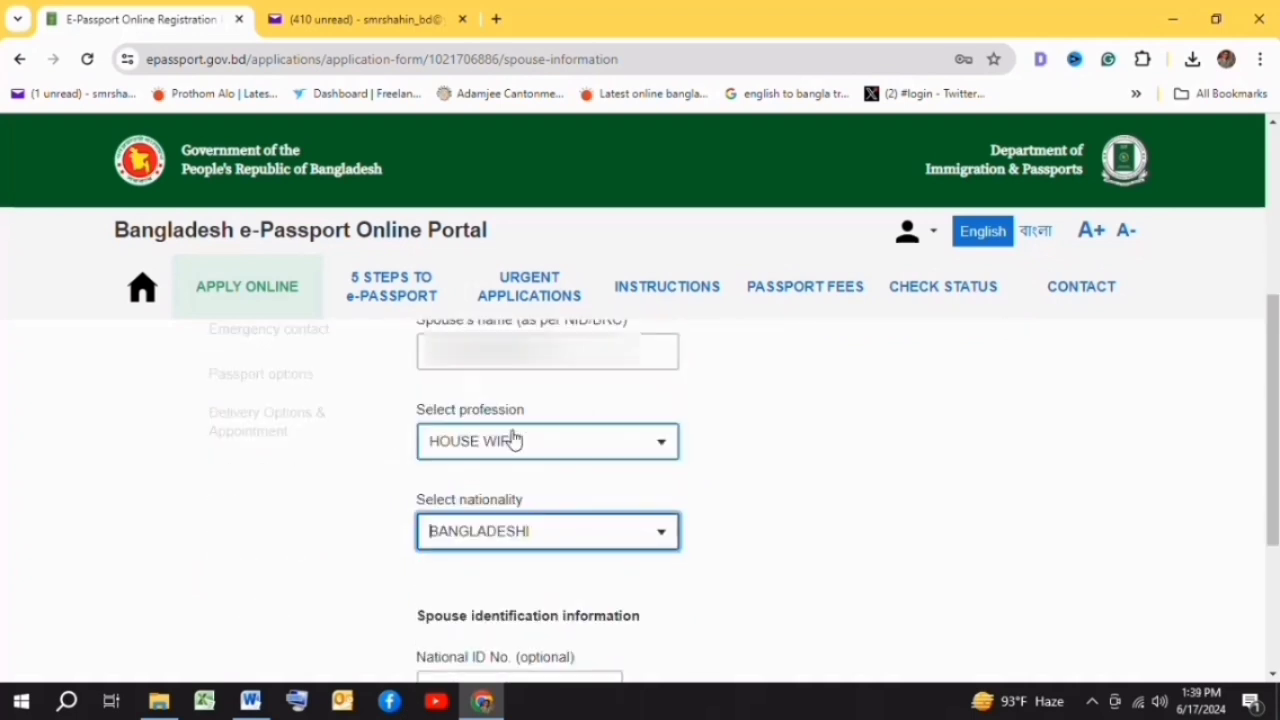
{"action": "scroll", "coordinate": [743, 480], "scroll_direction": "down", "scroll_amount": 2}
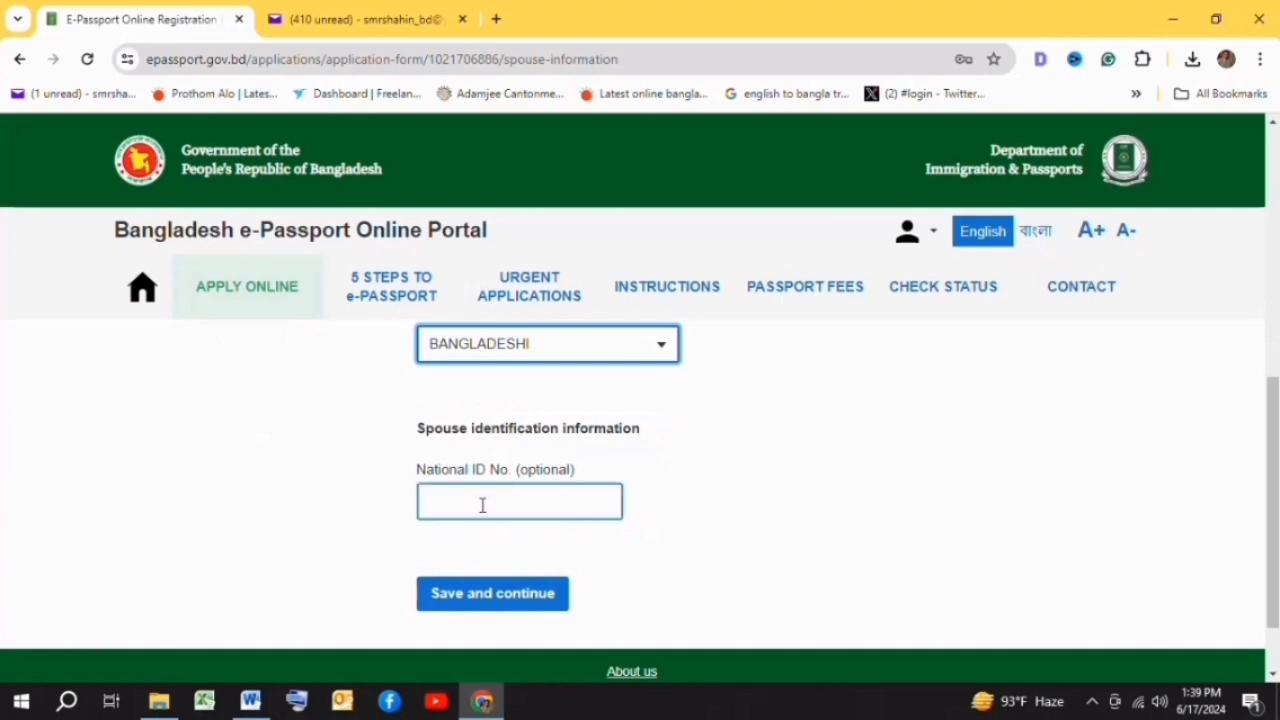
{"action": "left_click", "coordinate": [482, 505]}
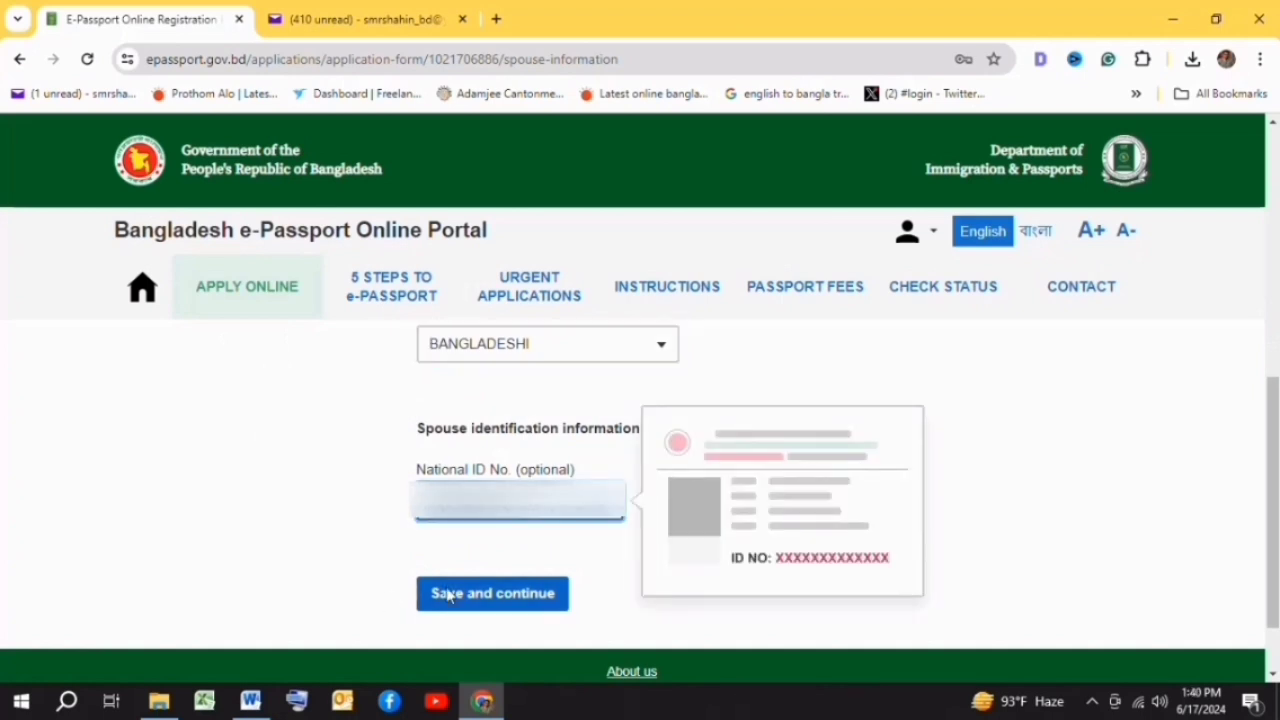
{"action": "left_click", "coordinate": [449, 597]}
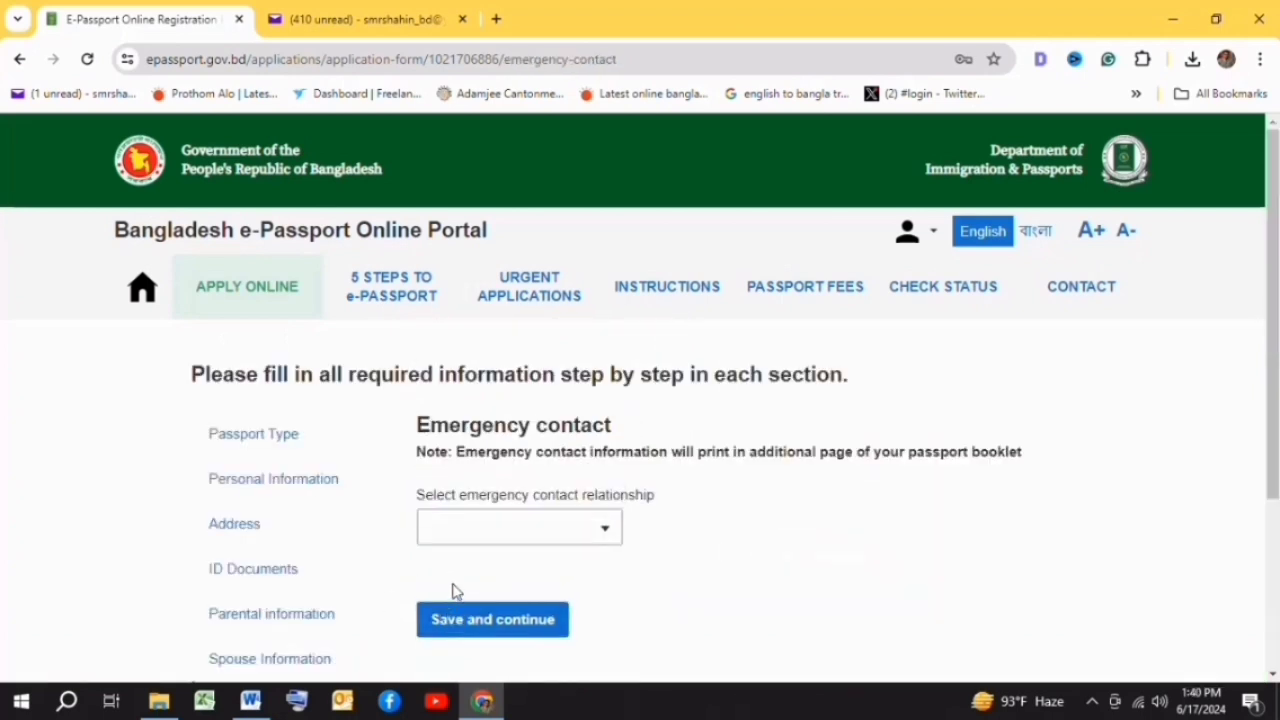
- Pick the emergency contact relationship, fill the contact details with +880, and save
{"action": "left_click", "coordinate": [466, 524]}
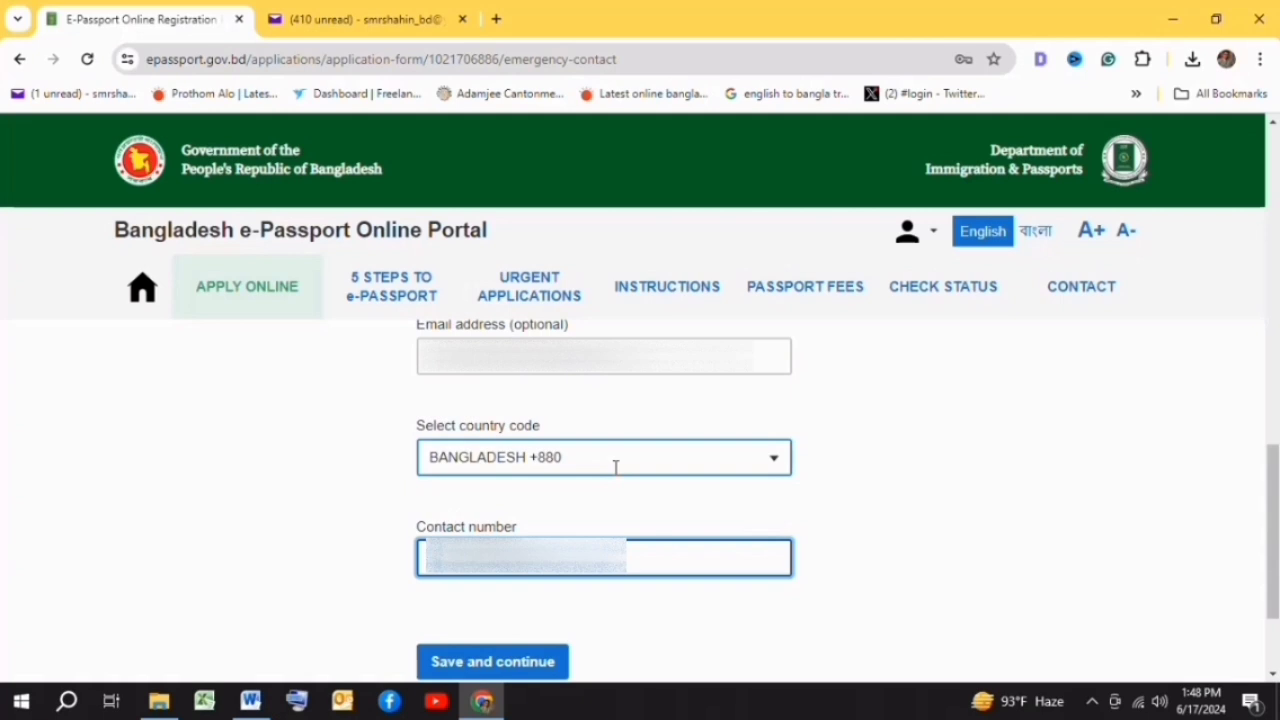
{"action": "scroll", "coordinate": [616, 467], "scroll_direction": "down", "scroll_amount": 2}
{"action": "left_click", "coordinate": [490, 512]}
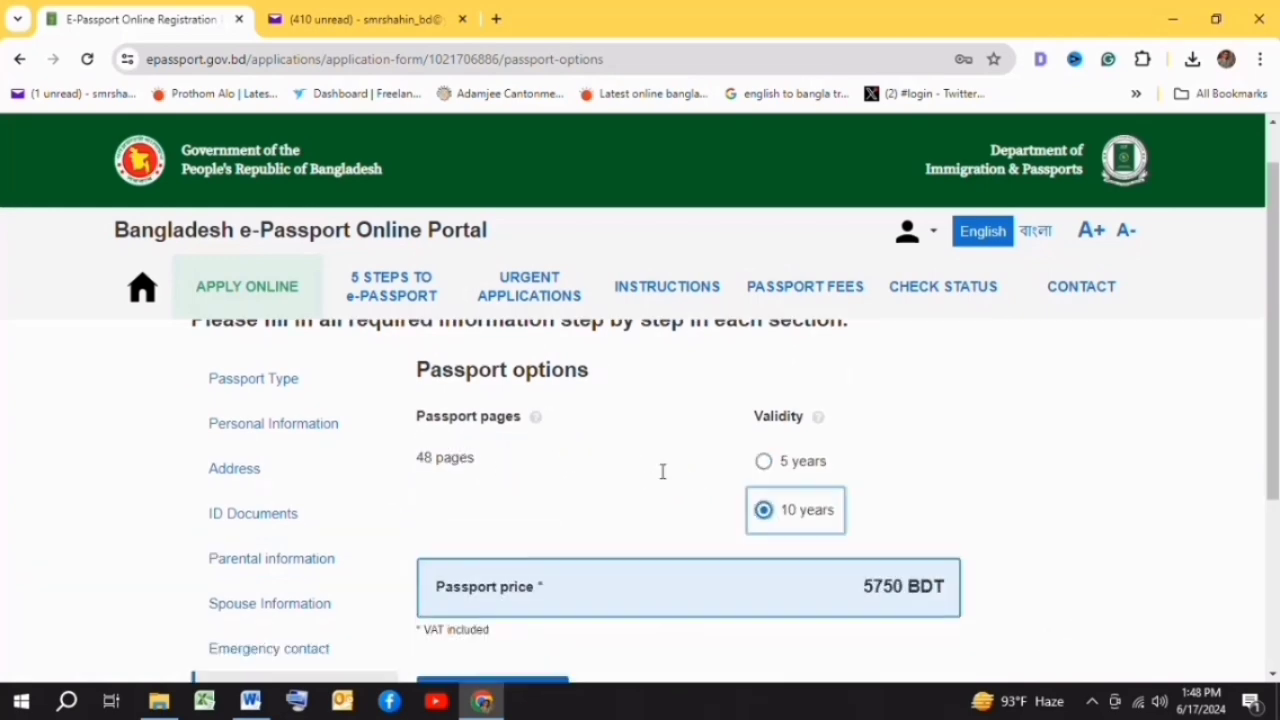
- Keep the 48-page, 10-year passport at 5750 BDT and save the passport options
{"action": "scroll", "coordinate": [662, 472], "scroll_direction": "up", "scroll_amount": 1}
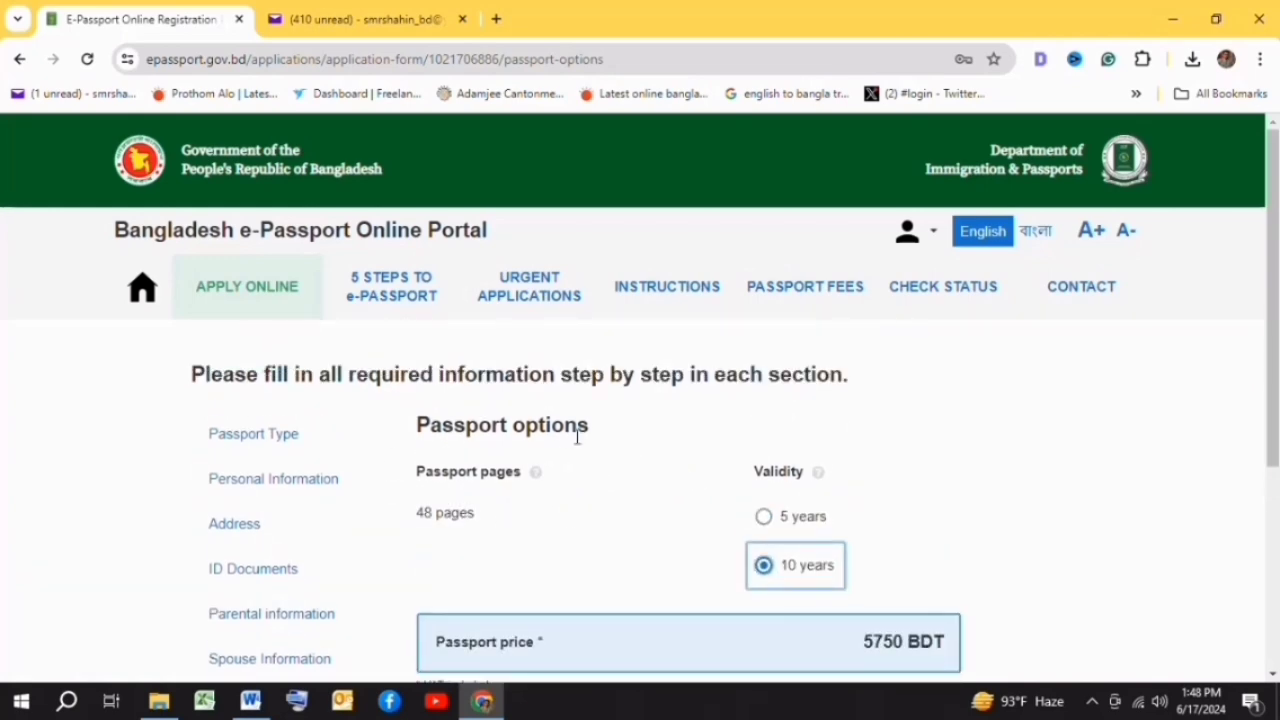
{"action": "scroll", "coordinate": [577, 437], "scroll_direction": "down", "scroll_amount": 1}
{"action": "scroll", "coordinate": [577, 437], "scroll_direction": "down", "scroll_amount": 2}
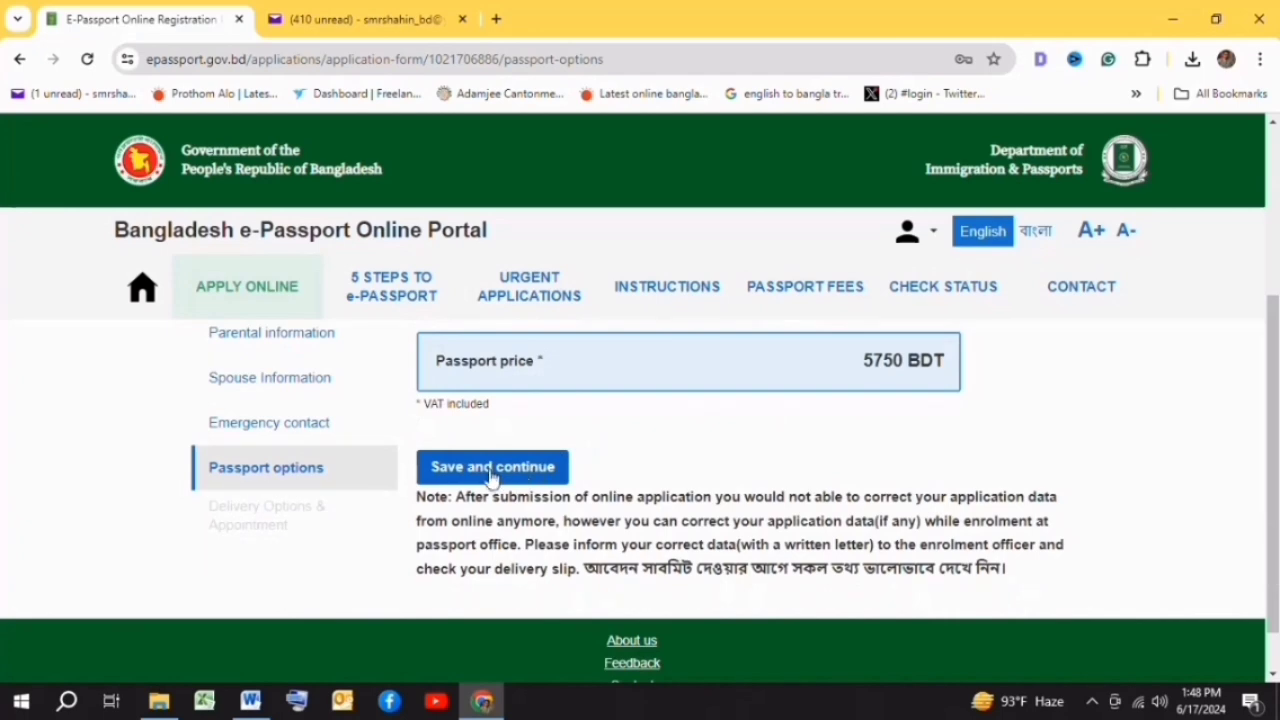
{"action": "left_click", "coordinate": [490, 468]}
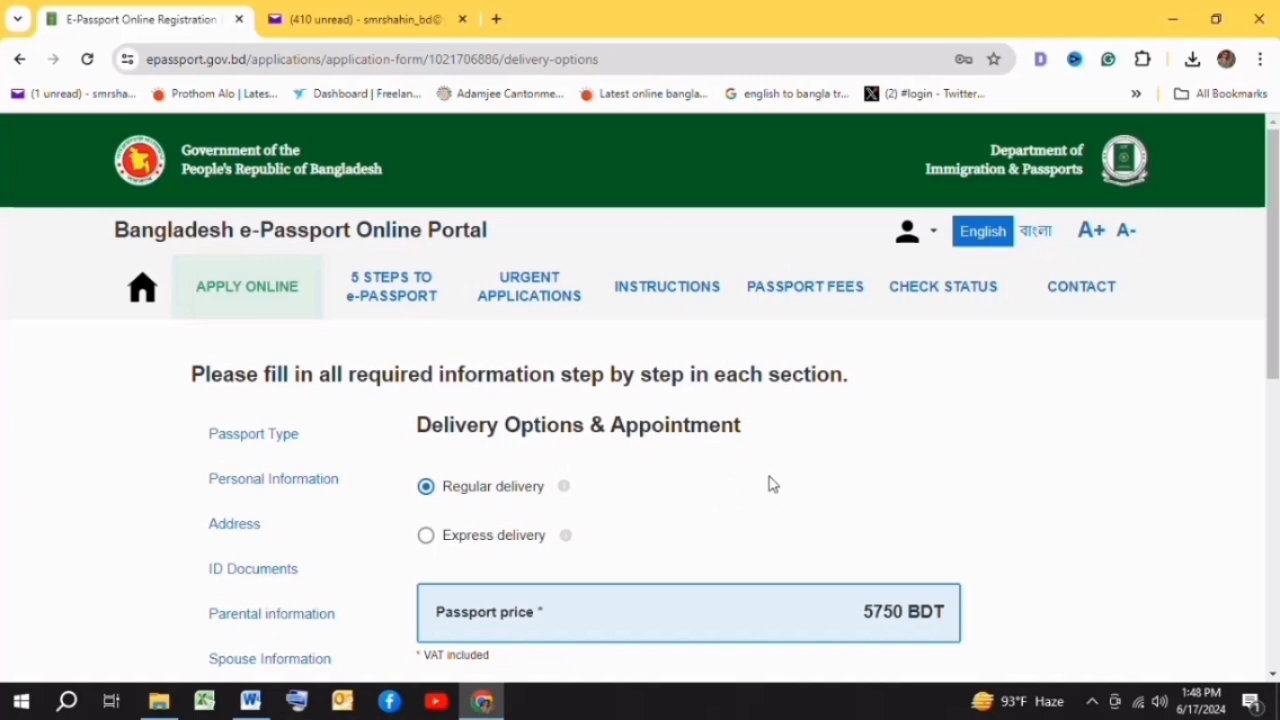
- Book the 12:06 slot on 20 June 2024 with Regular delivery and save
{"action": "scroll", "coordinate": [776, 478], "scroll_direction": "down", "scroll_amount": 2}
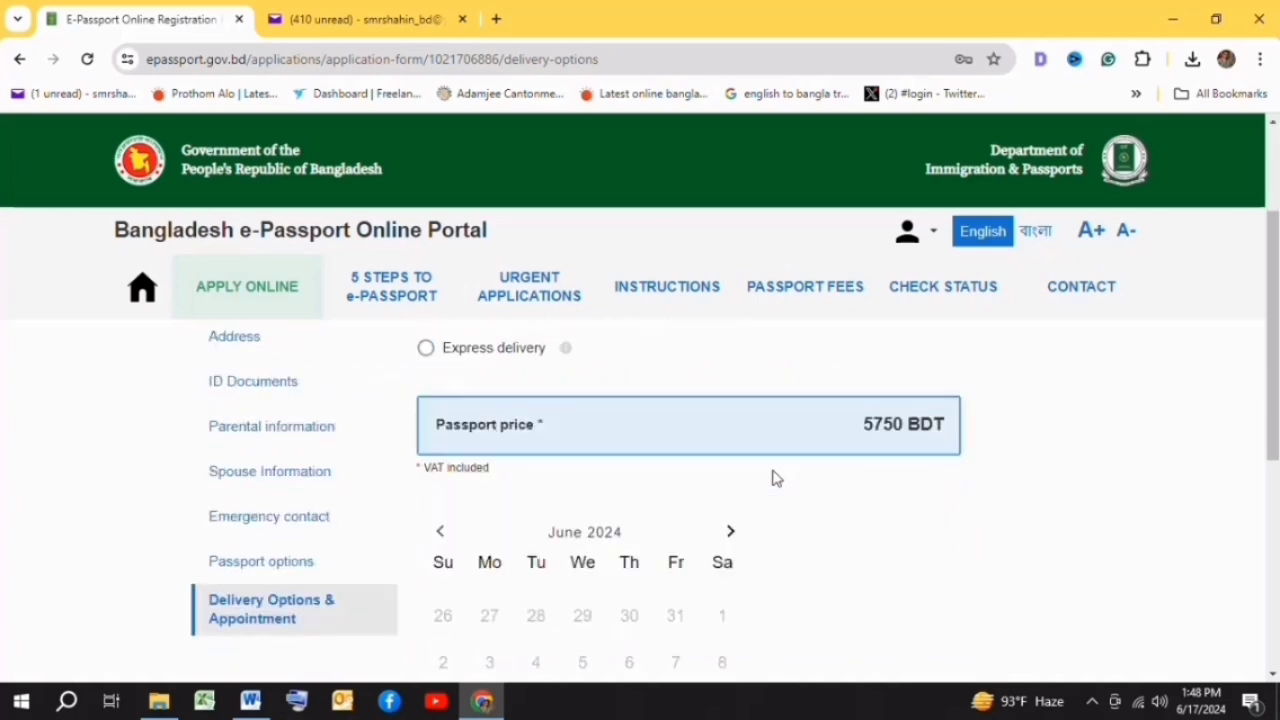
{"action": "scroll", "coordinate": [700, 463], "scroll_direction": "down", "scroll_amount": 4}
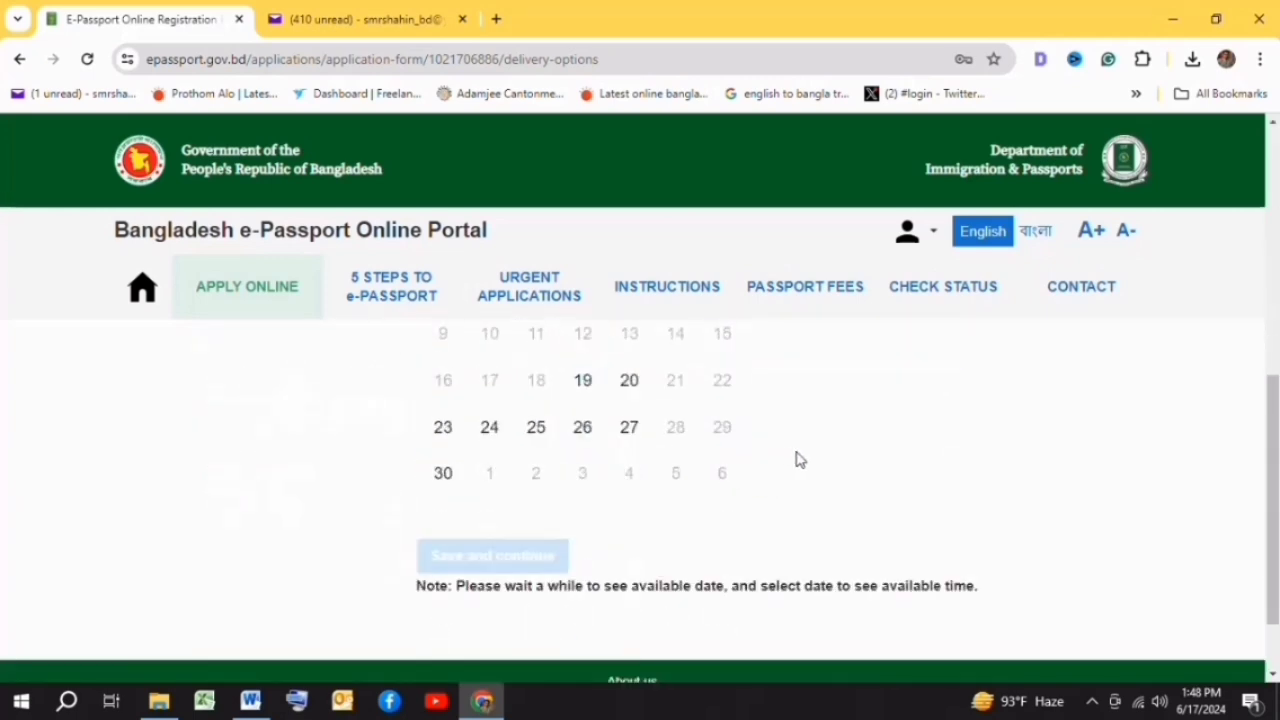
{"action": "scroll", "coordinate": [823, 463], "scroll_direction": "up", "scroll_amount": 3}
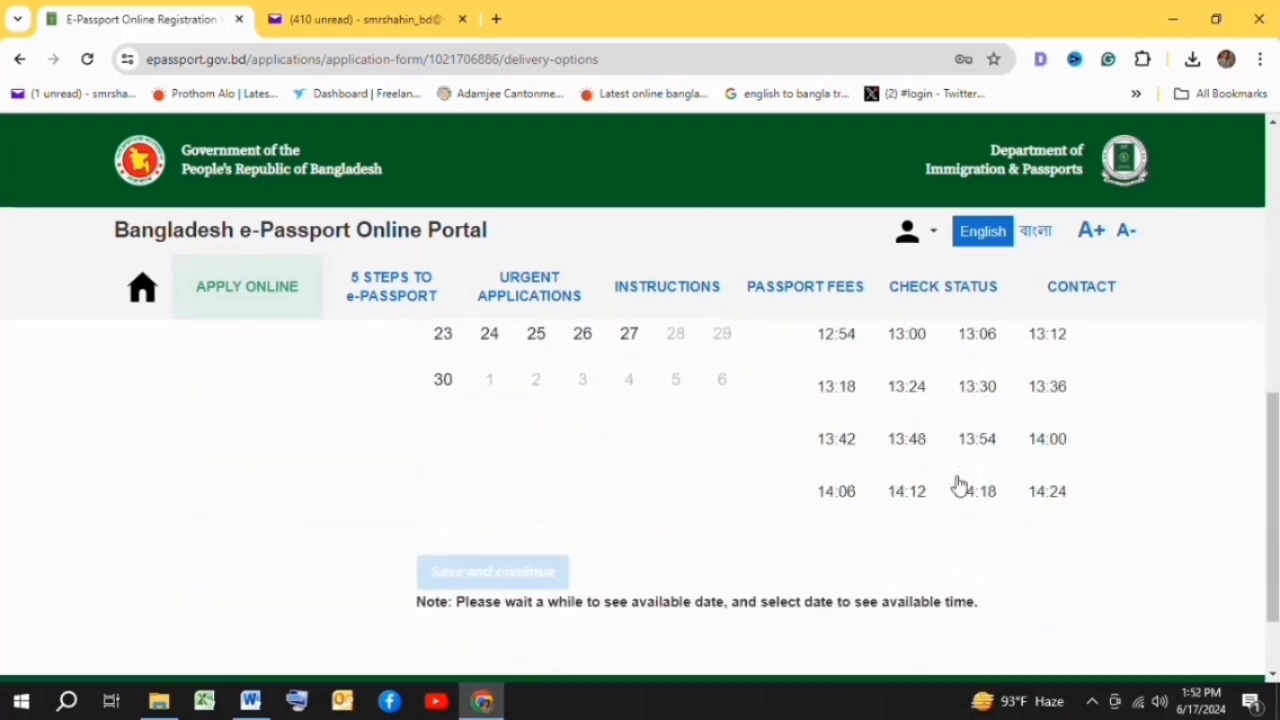
{"action": "scroll", "coordinate": [960, 490], "scroll_direction": "up", "scroll_amount": 2}
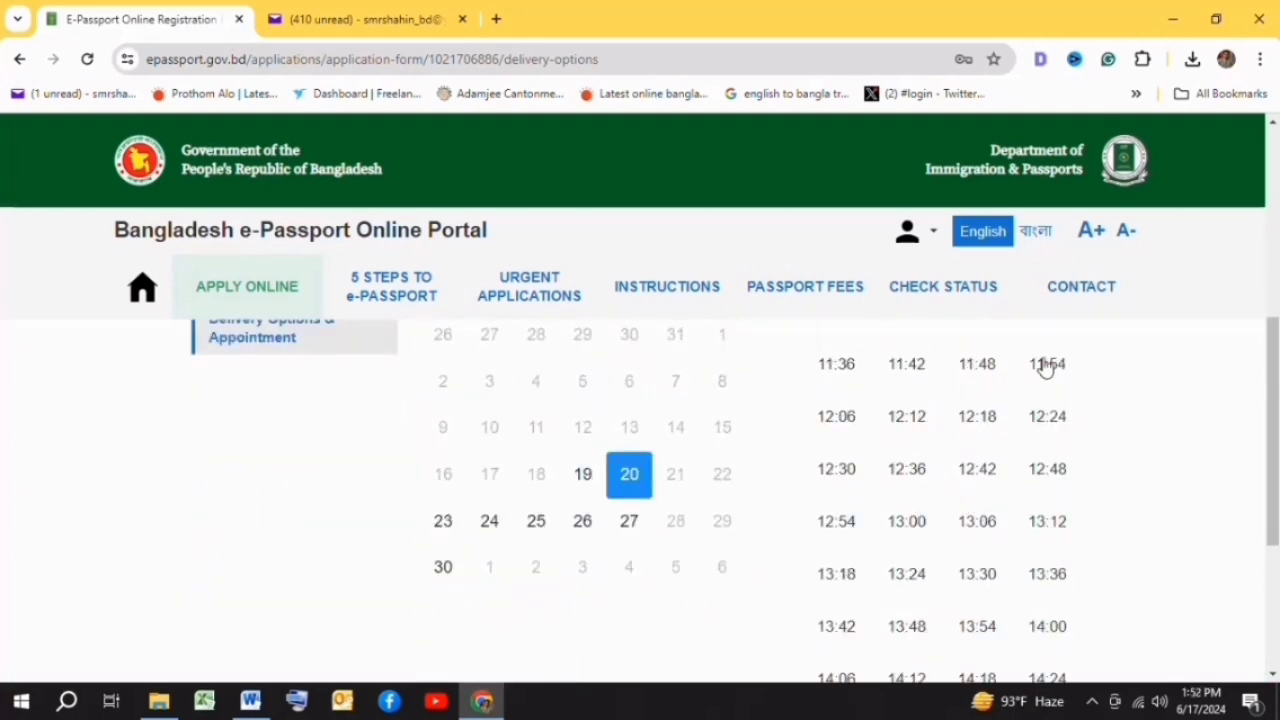
{"action": "scroll", "coordinate": [836, 514], "scroll_direction": "up", "scroll_amount": 1}
{"action": "left_click", "coordinate": [836, 512]}
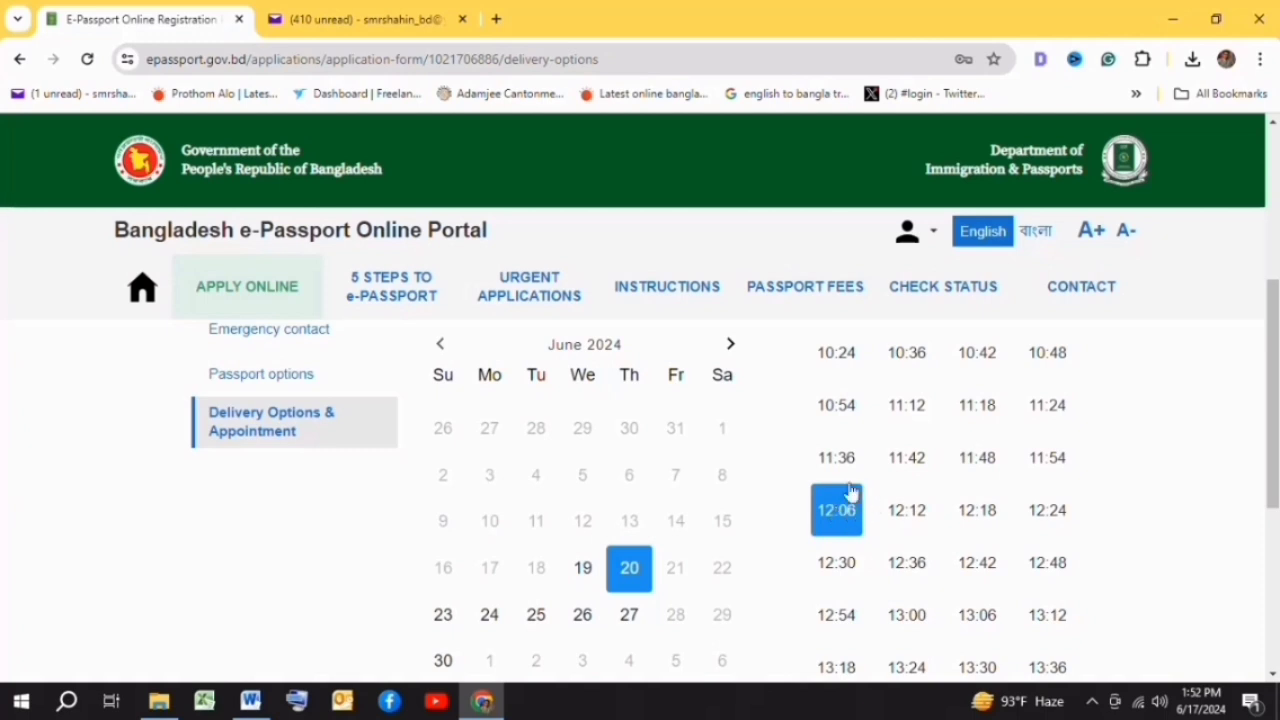
{"action": "scroll", "coordinate": [832, 500], "scroll_direction": "down", "scroll_amount": 4}
{"action": "left_click", "coordinate": [498, 482]}
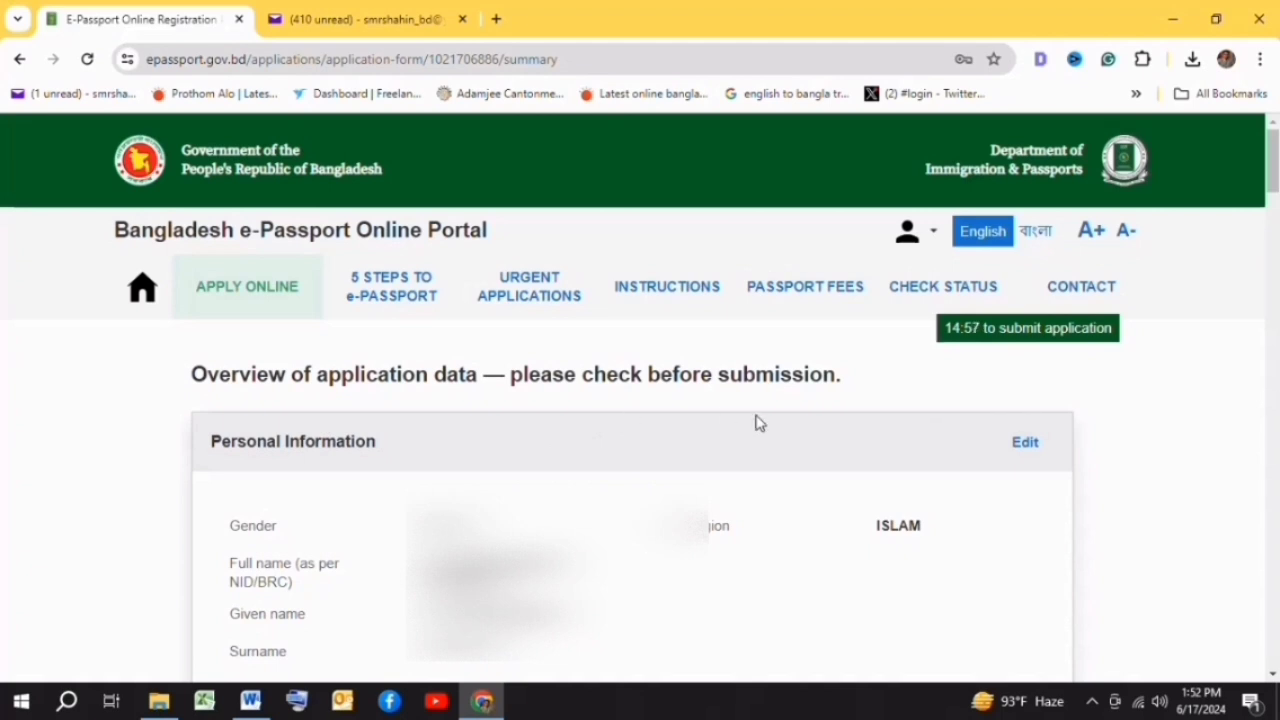
- Scroll through the application data overview from Personal Information down to the truthfulness declaration
{"action": "scroll", "coordinate": [705, 445], "scroll_direction": "down", "scroll_amount": 1}
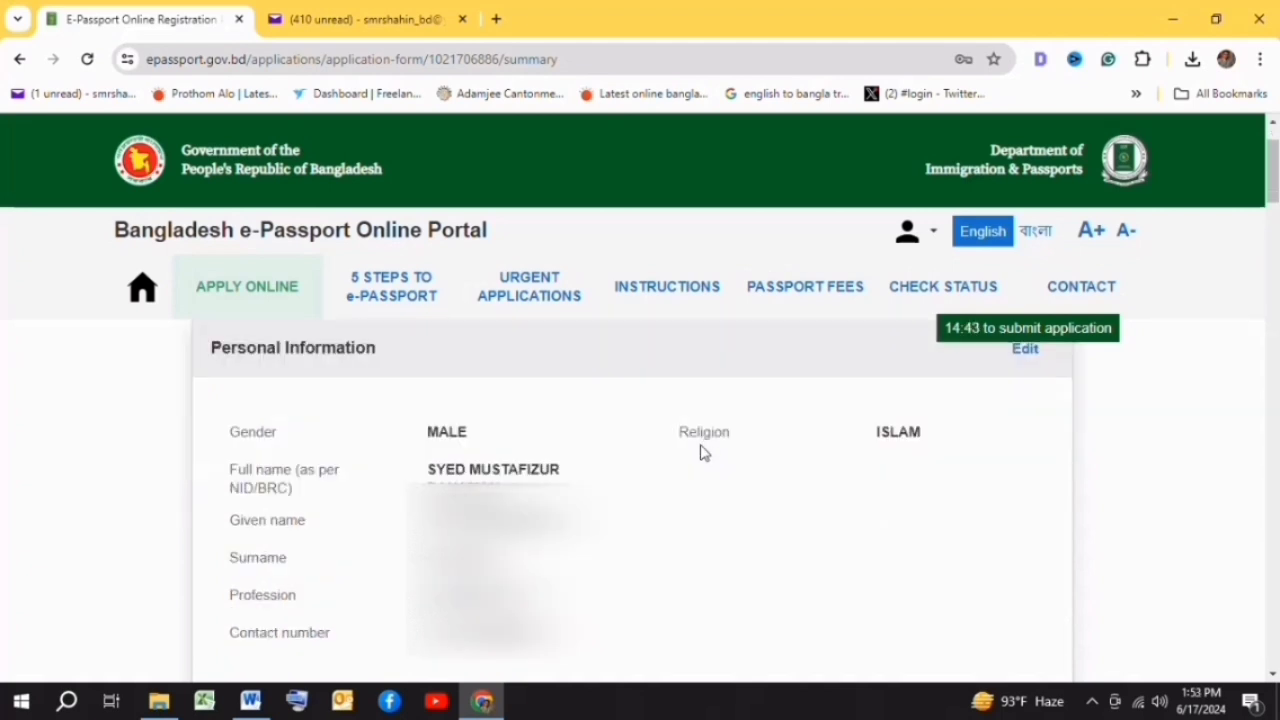
{"action": "scroll", "coordinate": [700, 450], "scroll_direction": "down", "scroll_amount": 1}
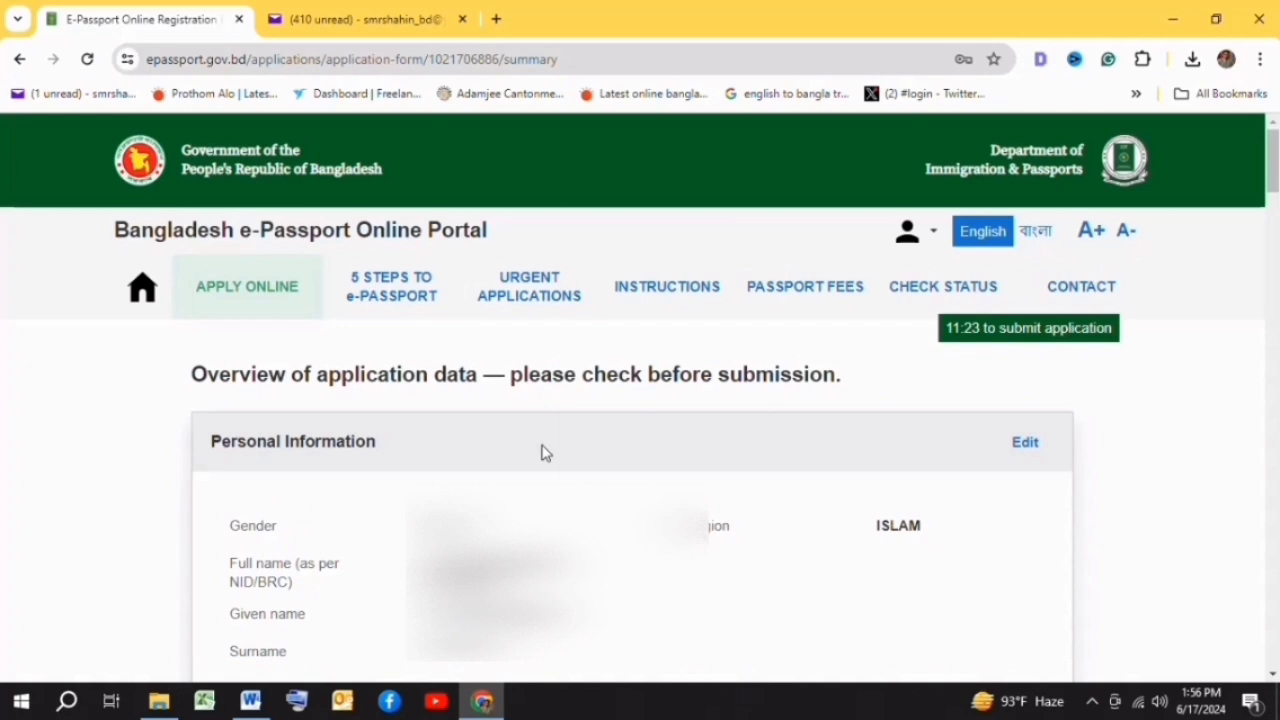
{"action": "scroll", "coordinate": [545, 453], "scroll_direction": "down", "scroll_amount": 1}
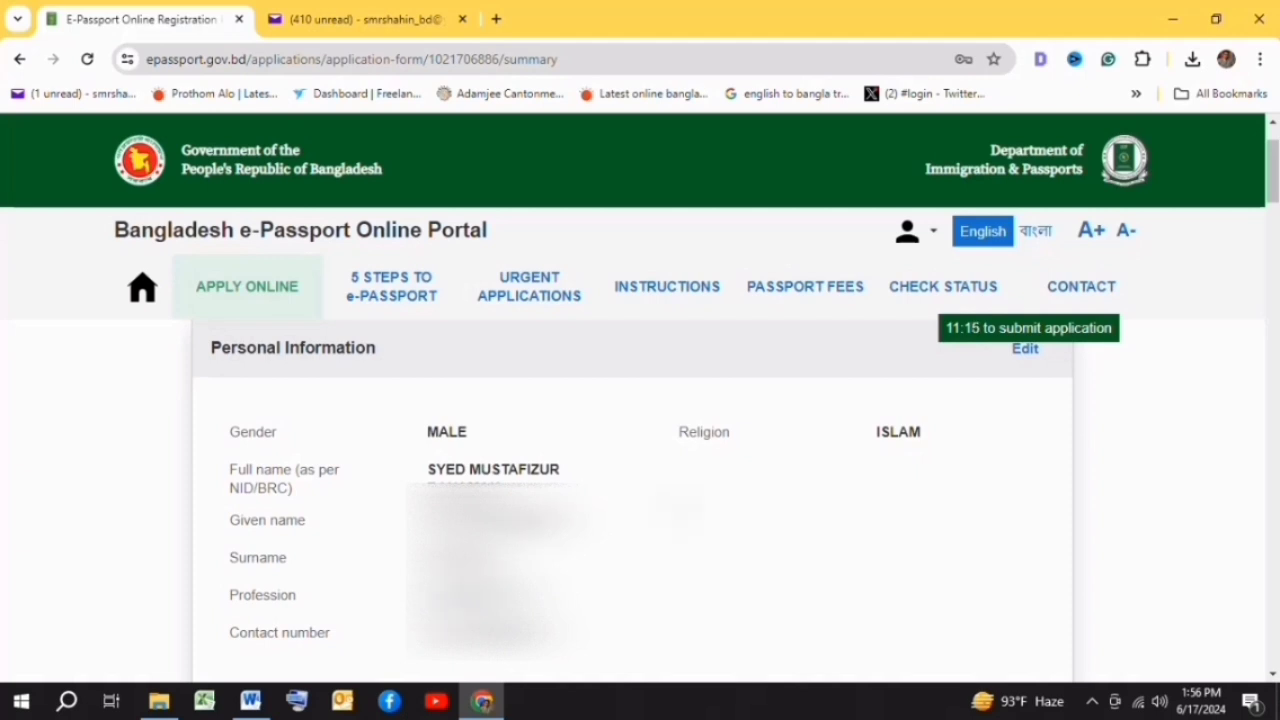
{"action": "scroll", "coordinate": [620, 474], "scroll_direction": "up", "scroll_amount": 1}
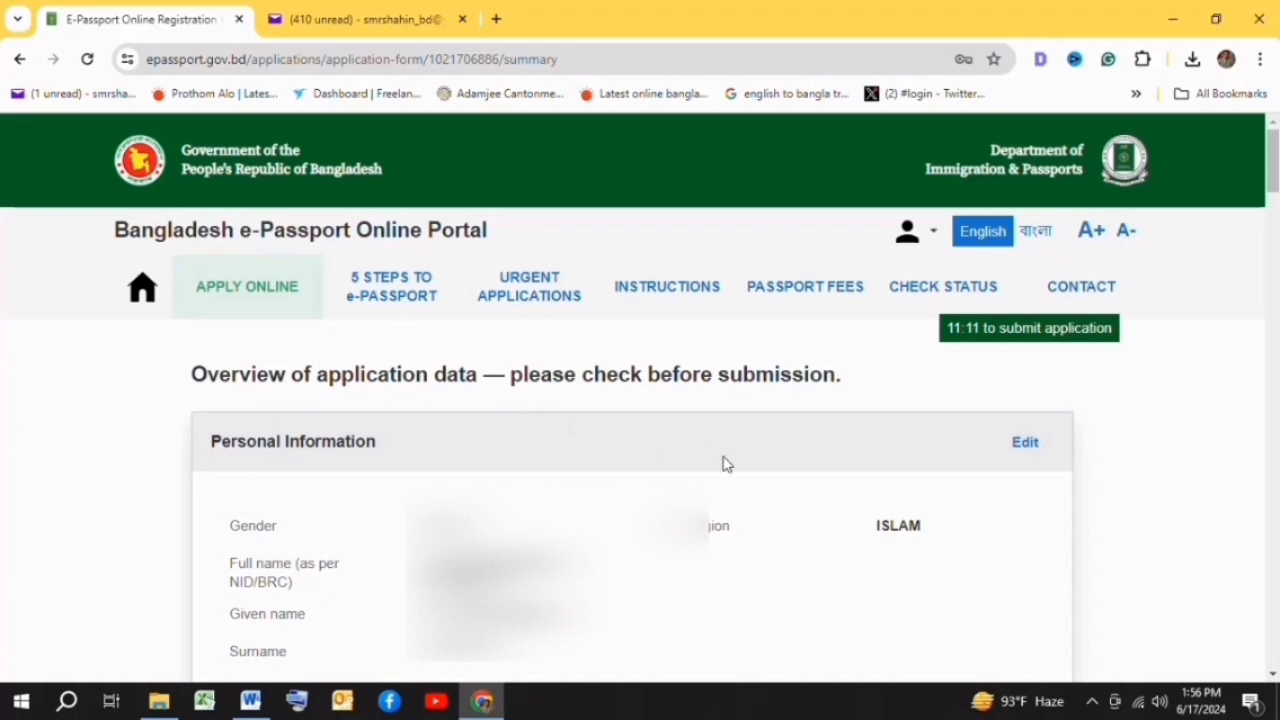
{"action": "scroll", "coordinate": [672, 472], "scroll_direction": "down", "scroll_amount": 1}
{"action": "scroll", "coordinate": [538, 469], "scroll_direction": "down", "scroll_amount": 10}
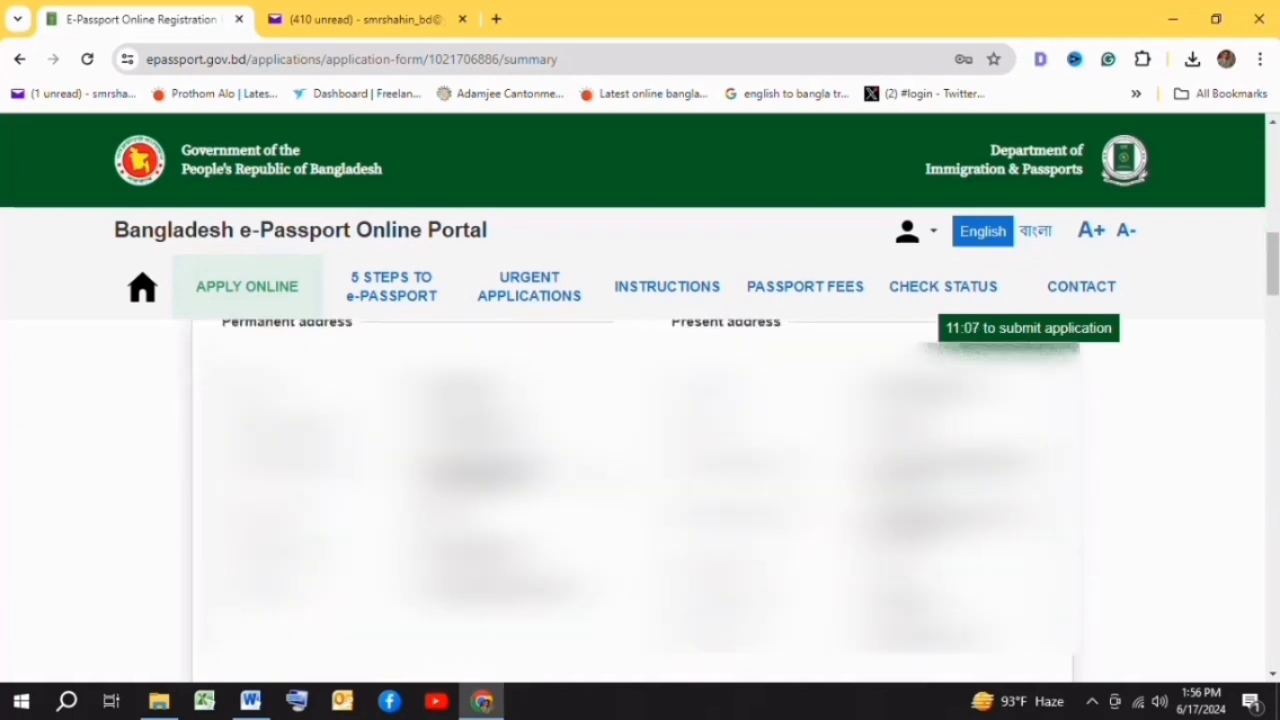
{"action": "scroll", "coordinate": [636, 490], "scroll_direction": "down", "scroll_amount": 2}
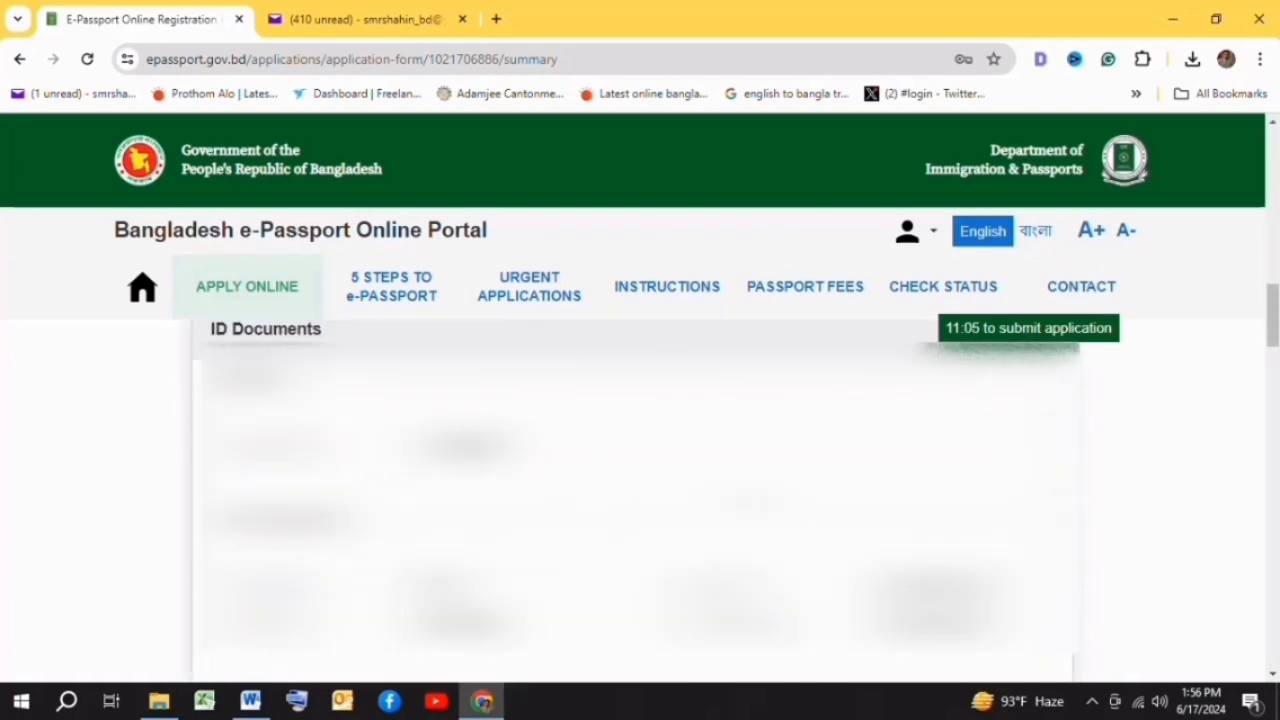
{"action": "scroll", "coordinate": [636, 490], "scroll_direction": "down", "scroll_amount": 1}
{"action": "scroll", "coordinate": [636, 490], "scroll_direction": "down", "scroll_amount": 10}
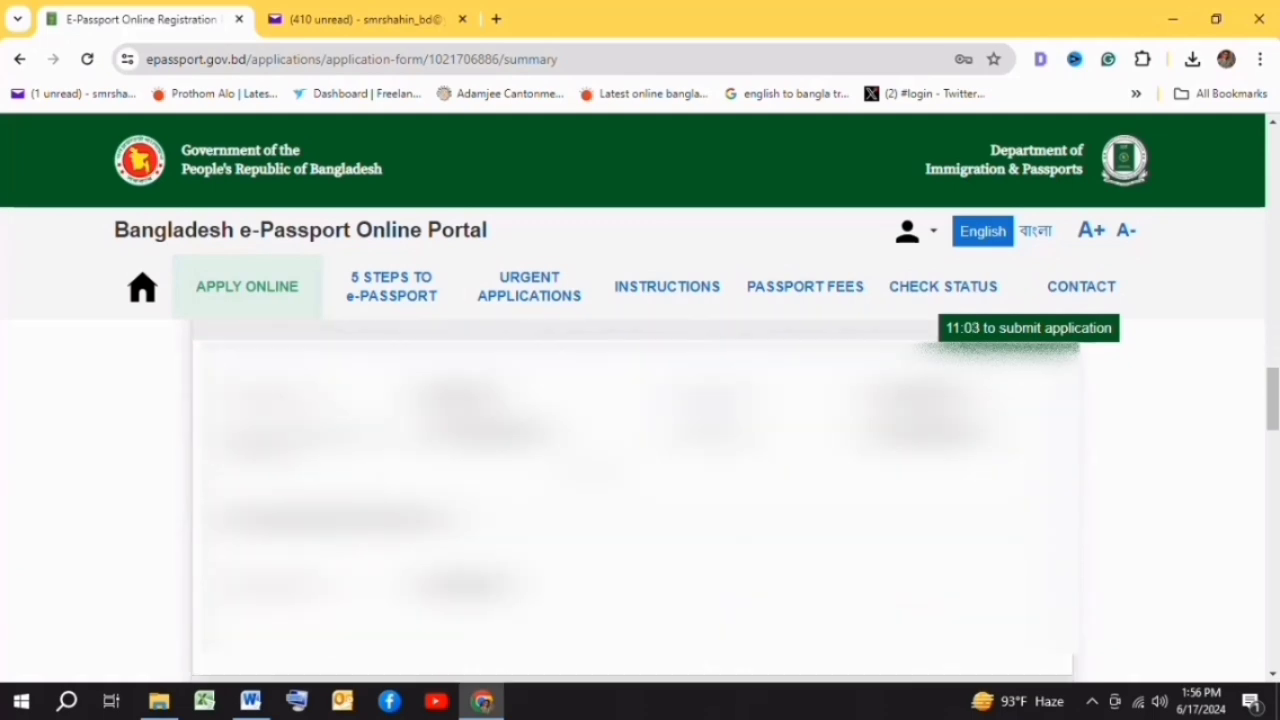
{"action": "scroll", "coordinate": [566, 471], "scroll_direction": "down", "scroll_amount": 5}
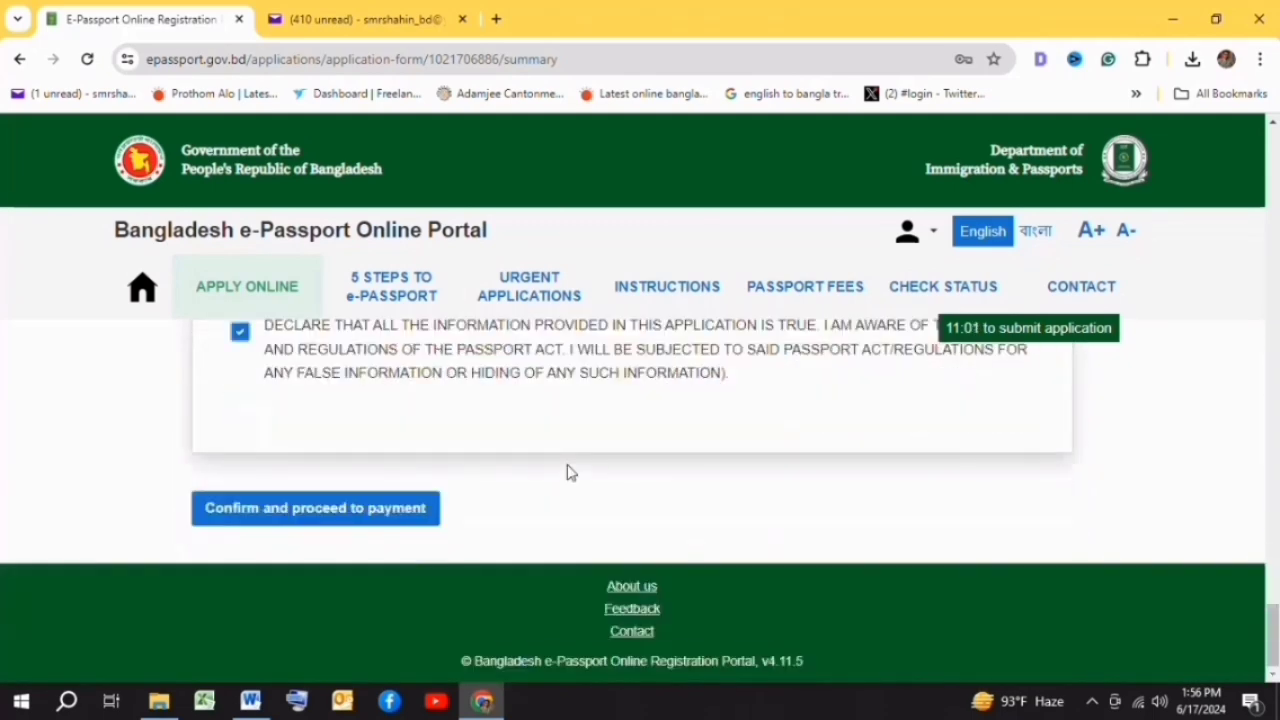
- Submit the application via 'Confirm and proceed to payment' and confirm the data is correct
{"action": "left_click", "coordinate": [333, 514]}
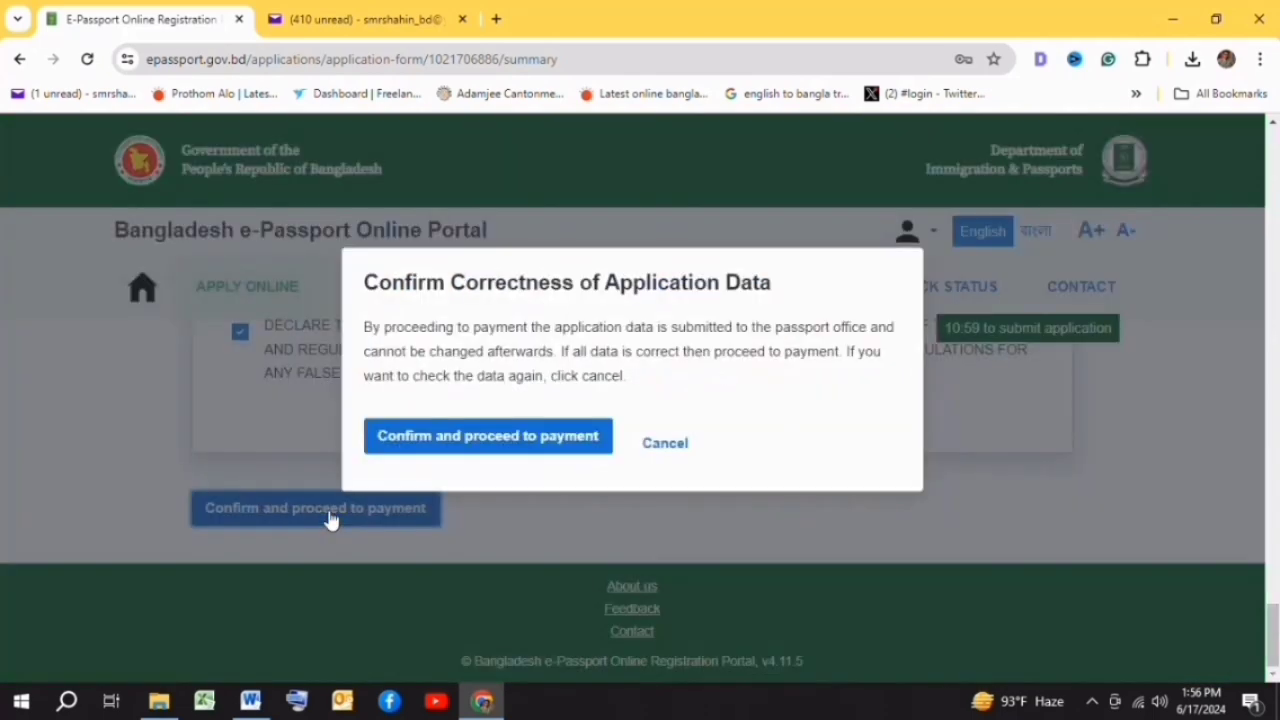
{"action": "left_click", "coordinate": [533, 440]}
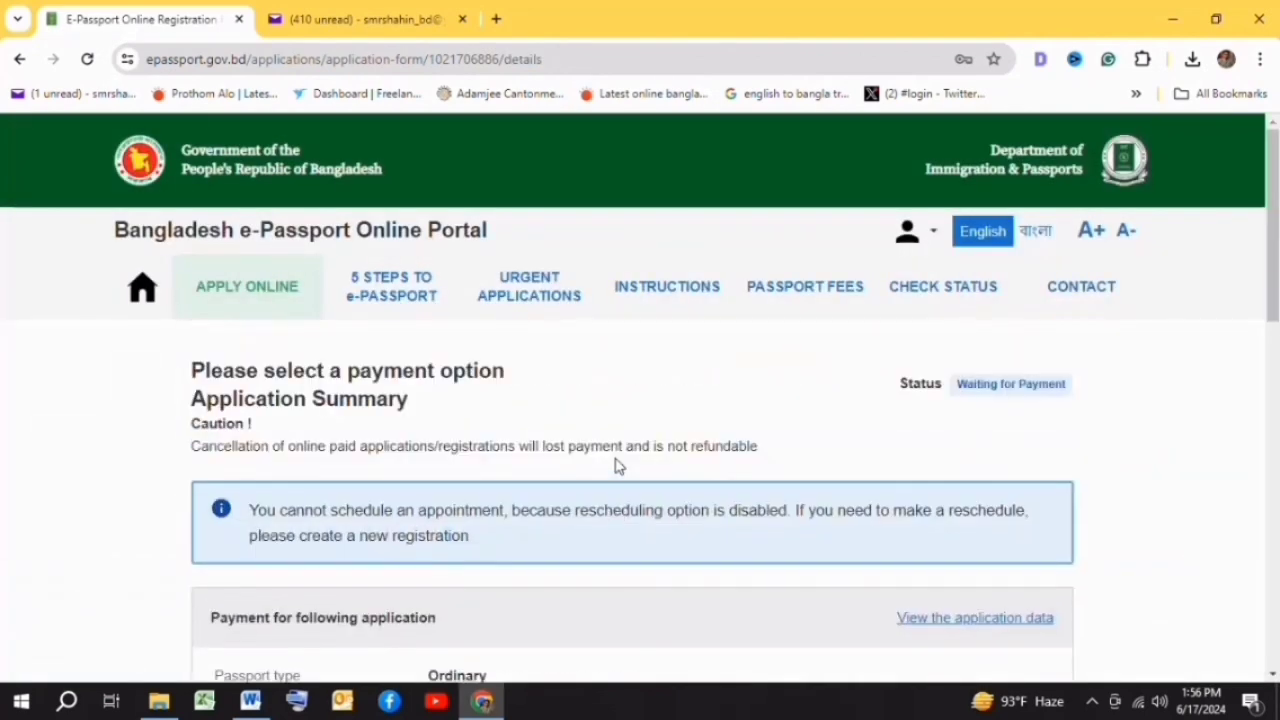
{"action": "scroll", "coordinate": [731, 454], "scroll_direction": "down", "scroll_amount": 10}
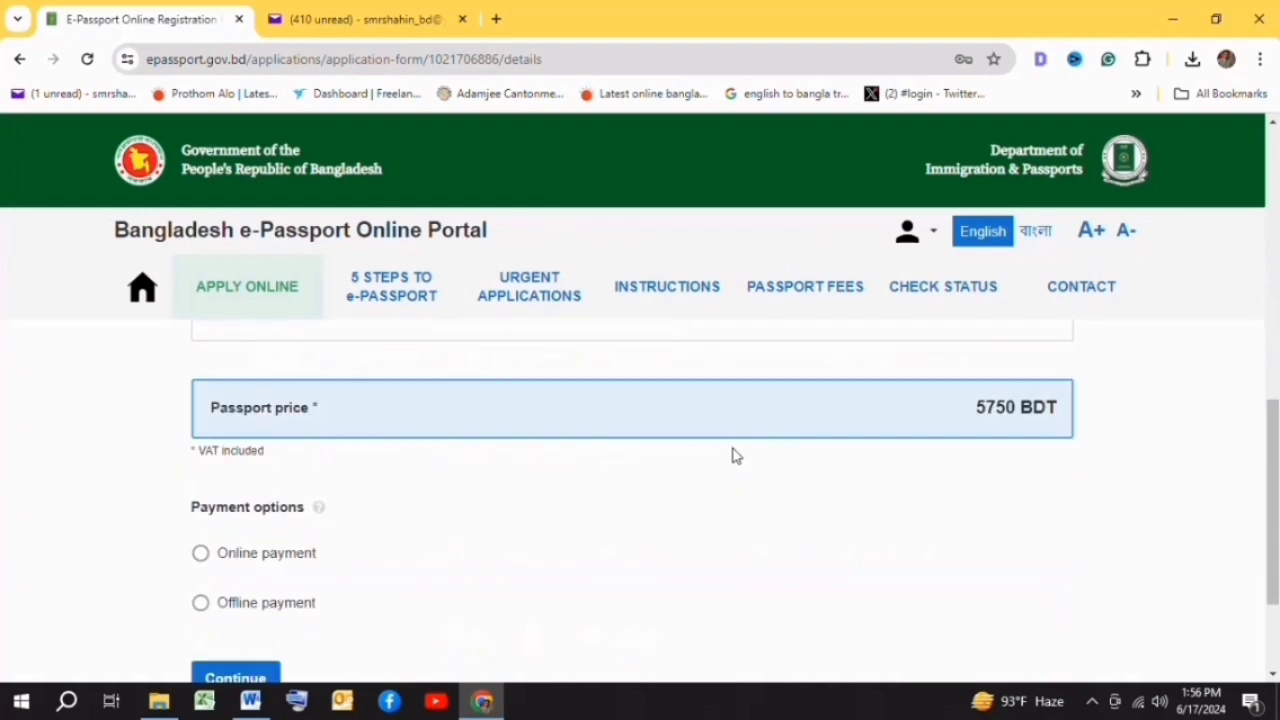
{"action": "scroll", "coordinate": [774, 446], "scroll_direction": "down", "scroll_amount": 2}
{"action": "scroll", "coordinate": [205, 537], "scroll_direction": "up", "scroll_amount": 1}
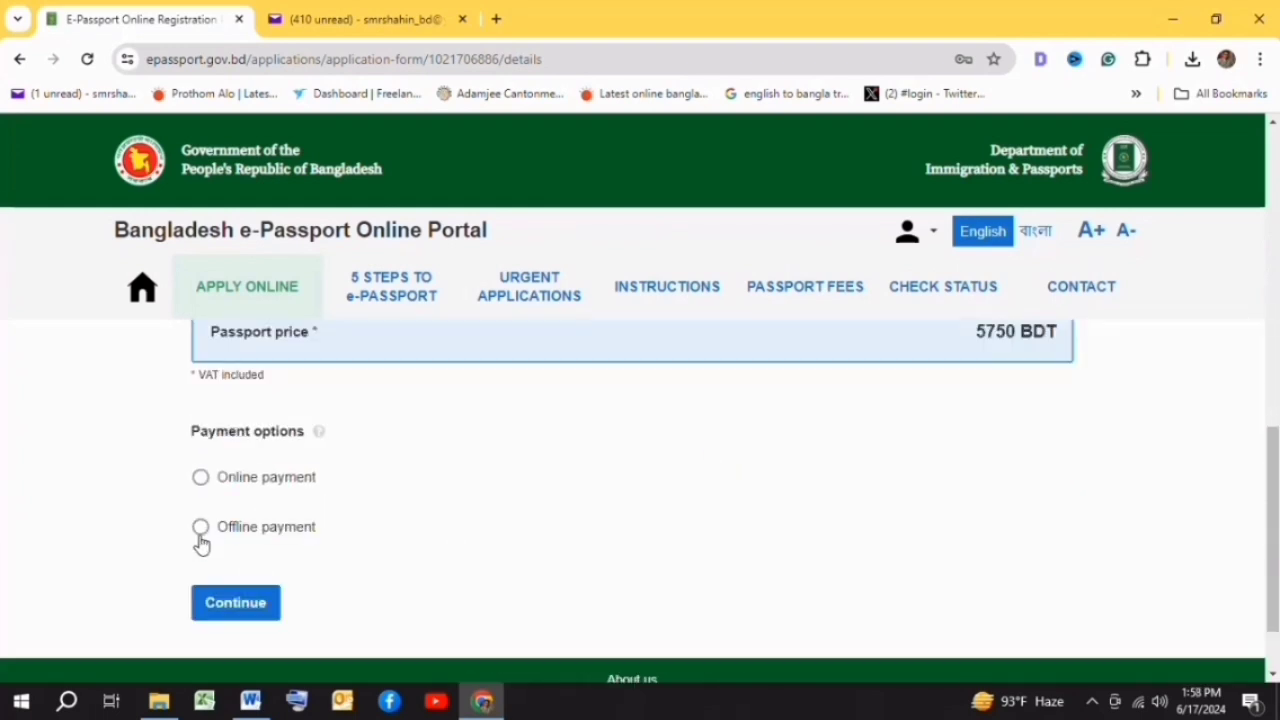
- Choose Offline payment for the fee and continue
{"action": "left_click", "coordinate": [200, 529]}
{"action": "scroll", "coordinate": [519, 505], "scroll_direction": "down", "scroll_amount": 2}
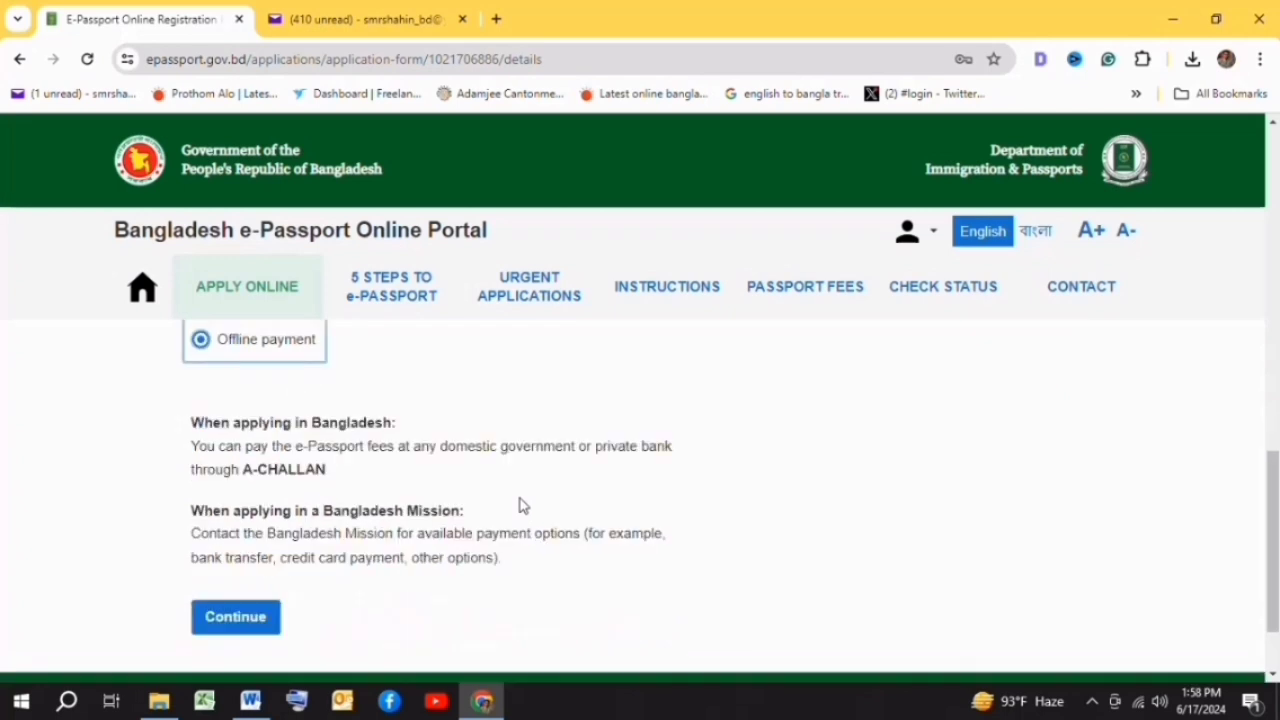
{"action": "scroll", "coordinate": [519, 505], "scroll_direction": "down", "scroll_amount": 1}
{"action": "scroll", "coordinate": [434, 511], "scroll_direction": "up", "scroll_amount": 1}
{"action": "left_click", "coordinate": [232, 617]}
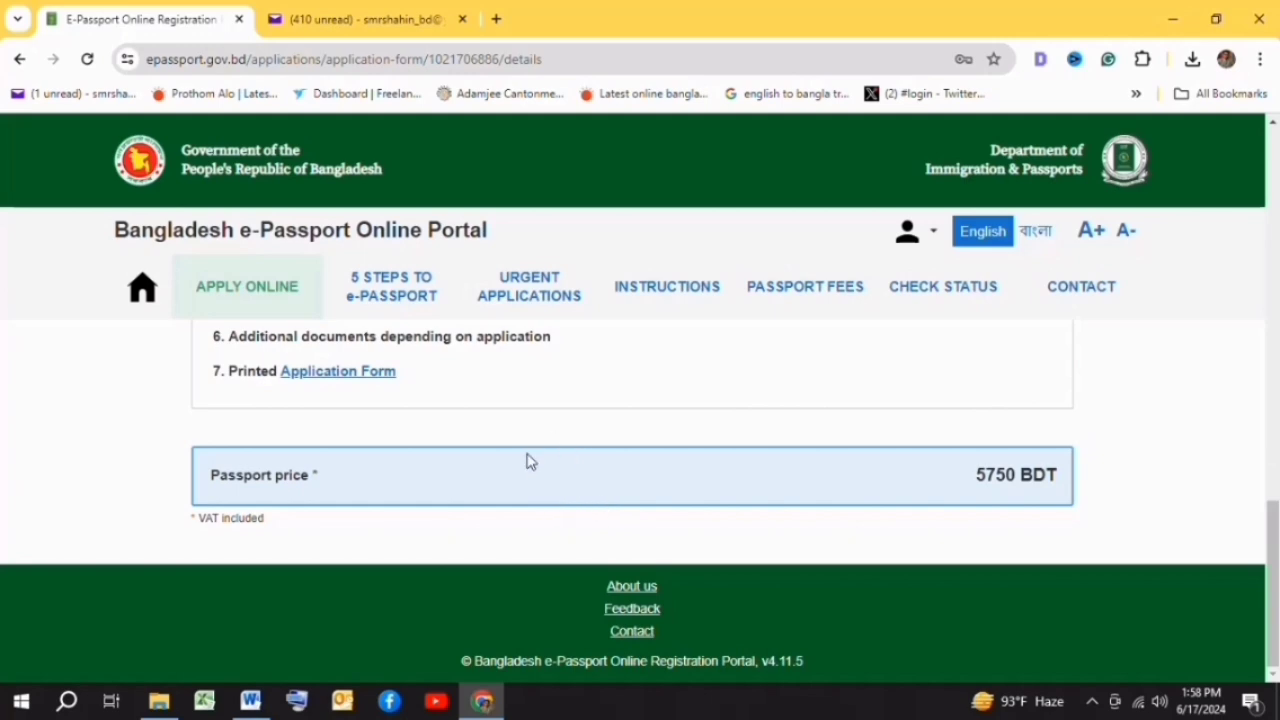
{"action": "scroll", "coordinate": [533, 463], "scroll_direction": "up", "scroll_amount": 10}
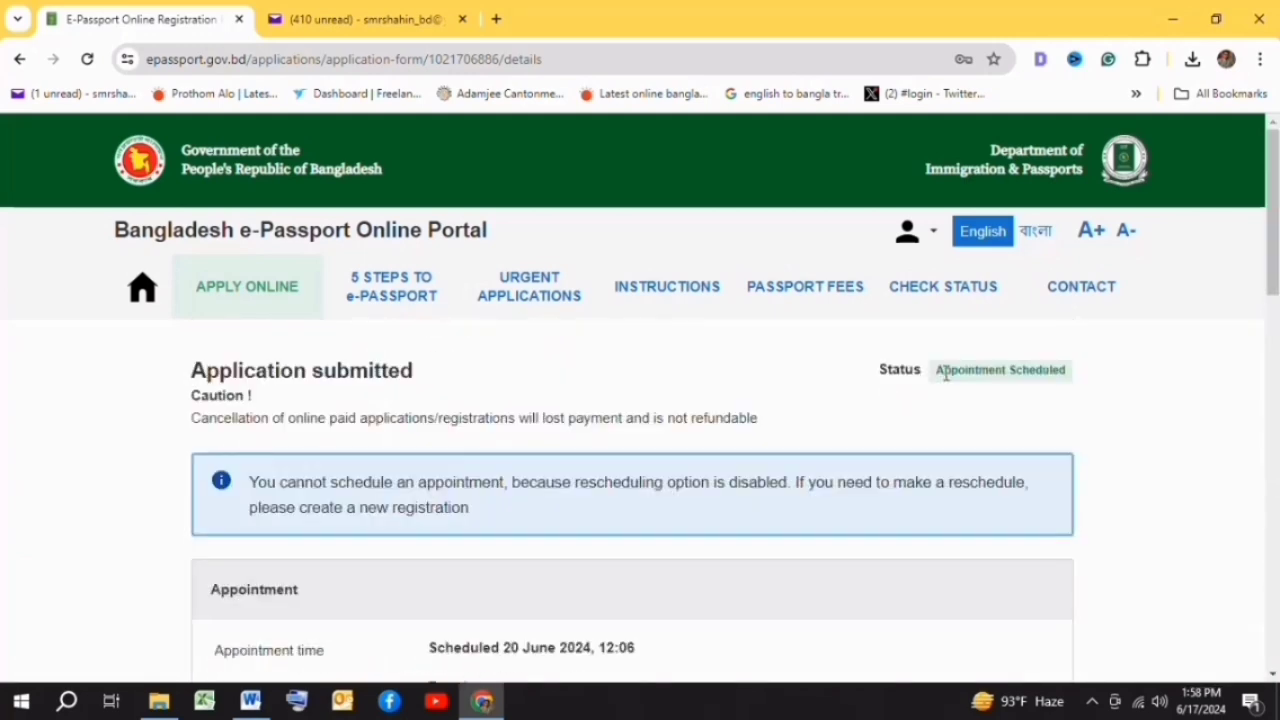
{"action": "scroll", "coordinate": [613, 387], "scroll_direction": "down", "scroll_amount": 10}
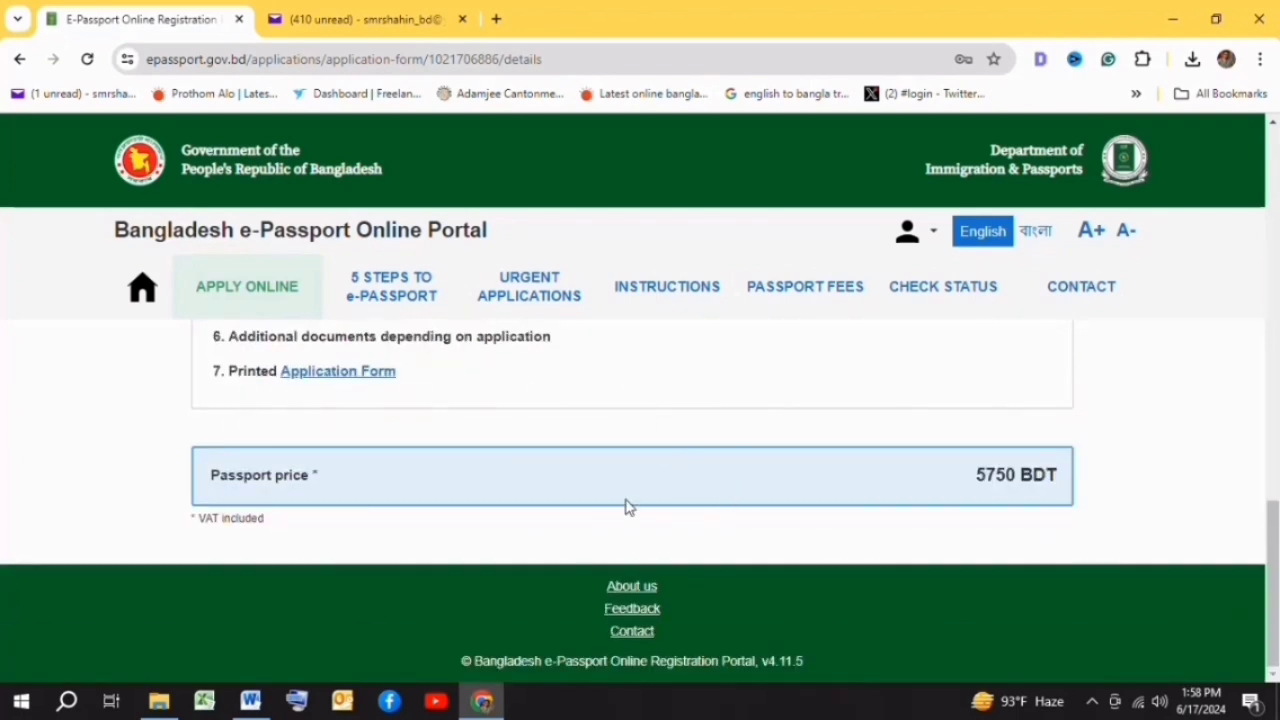
{"action": "scroll", "coordinate": [760, 468], "scroll_direction": "up", "scroll_amount": 1}
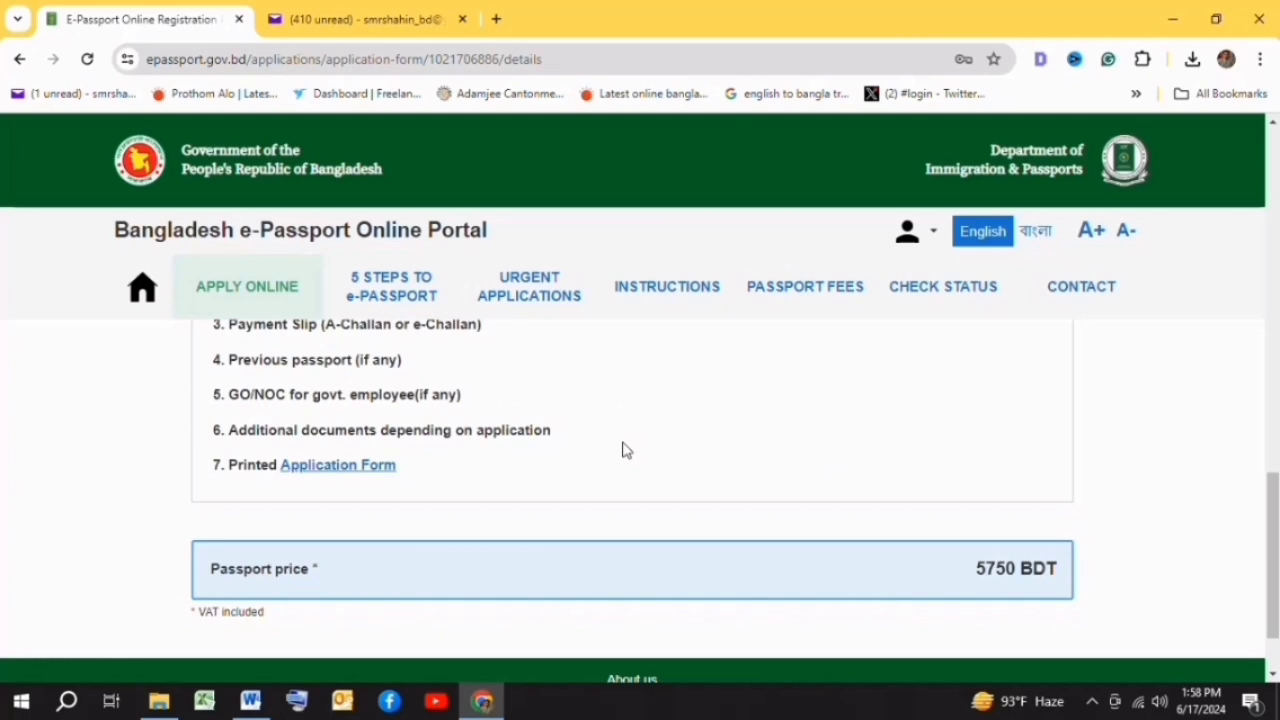
{"action": "scroll", "coordinate": [622, 449], "scroll_direction": "up", "scroll_amount": 2}
{"action": "scroll", "coordinate": [620, 448], "scroll_direction": "up", "scroll_amount": 10}
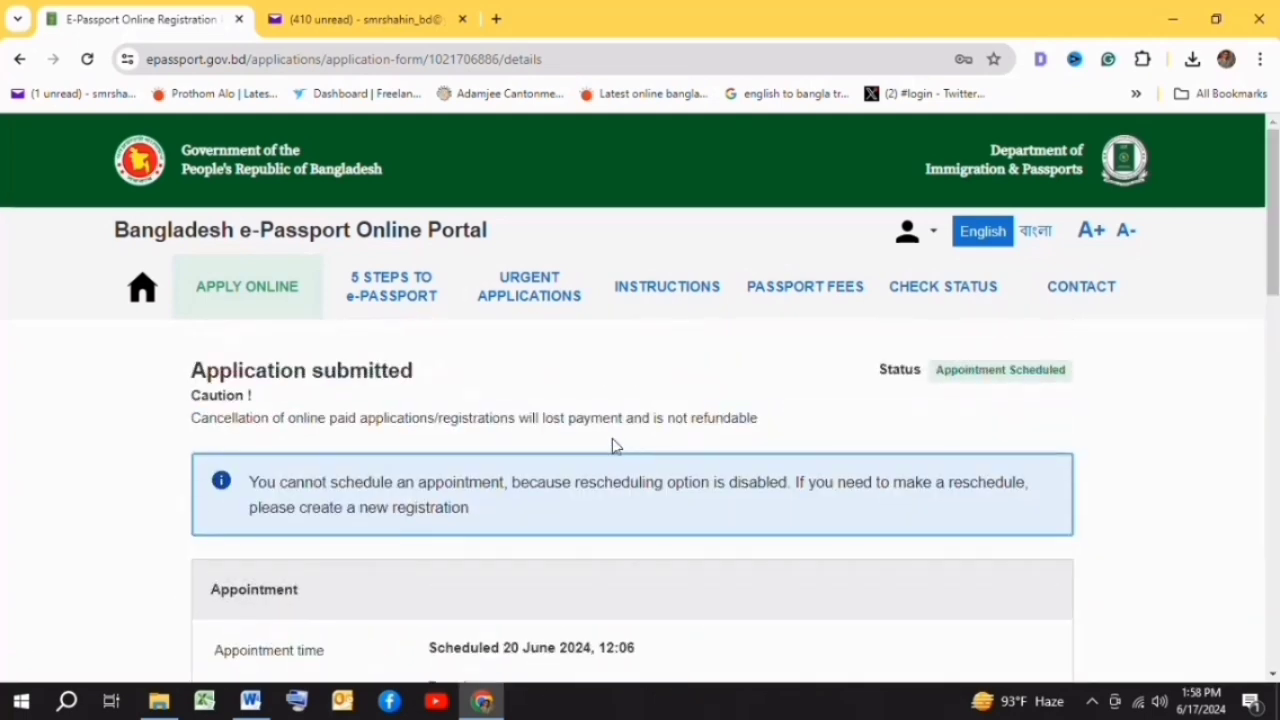
{"action": "scroll", "coordinate": [615, 445], "scroll_direction": "down", "scroll_amount": 12}
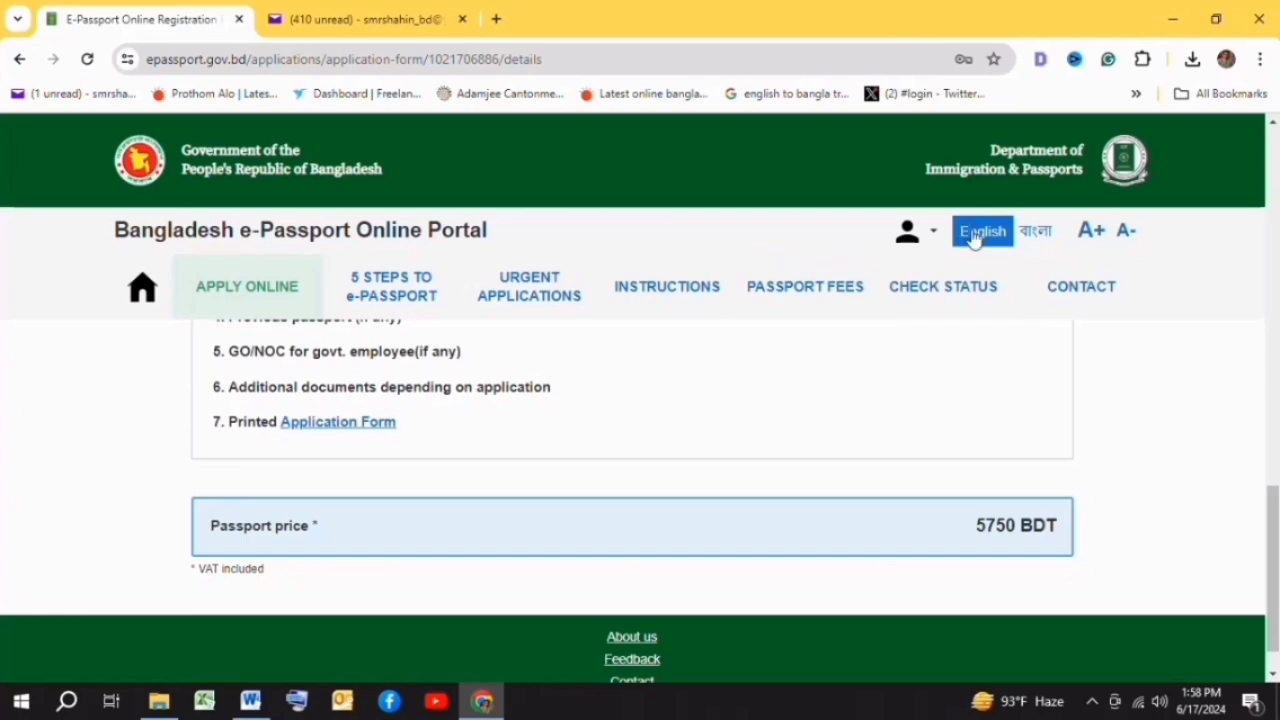
{"action": "scroll", "coordinate": [789, 492], "scroll_direction": "down", "scroll_amount": 1}
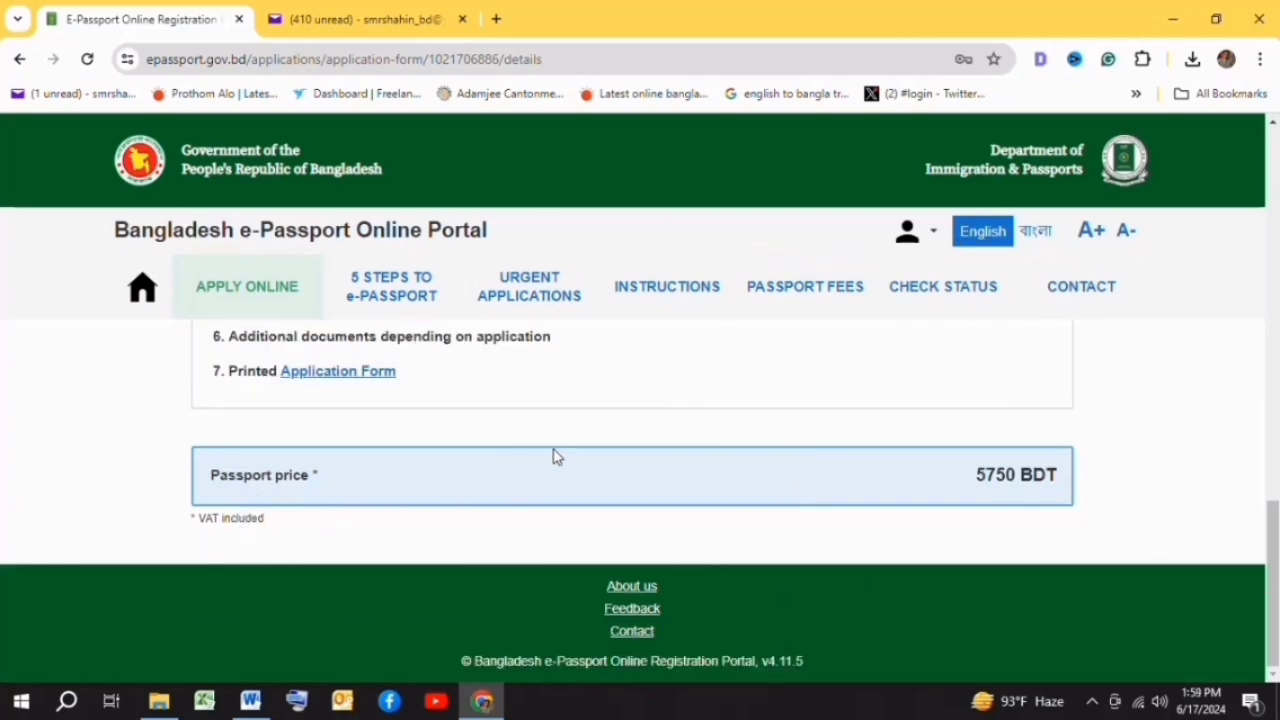
{"action": "scroll", "coordinate": [557, 456], "scroll_direction": "up", "scroll_amount": 4}
{"action": "scroll", "coordinate": [557, 456], "scroll_direction": "up", "scroll_amount": 10}
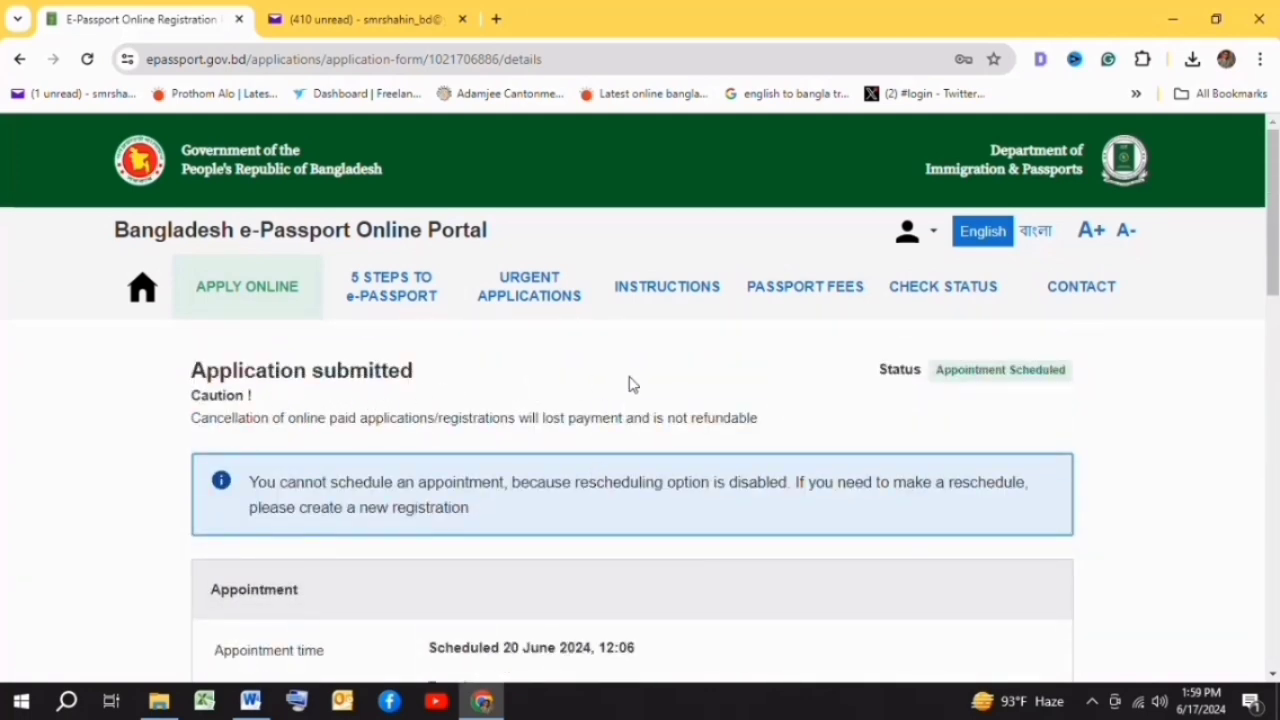
{"action": "scroll", "coordinate": [666, 409], "scroll_direction": "down", "scroll_amount": 7}
{"action": "scroll", "coordinate": [735, 477], "scroll_direction": "up", "scroll_amount": 7}
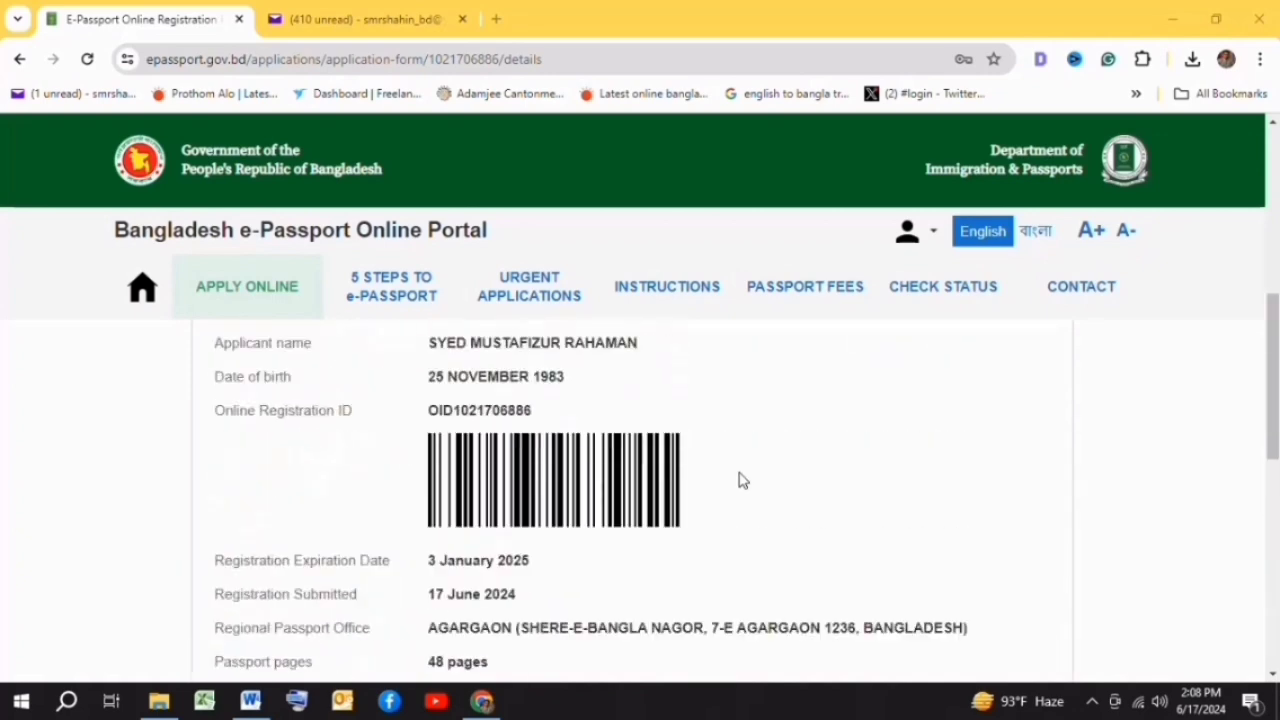
{"action": "scroll", "coordinate": [749, 486], "scroll_direction": "down", "scroll_amount": 1}
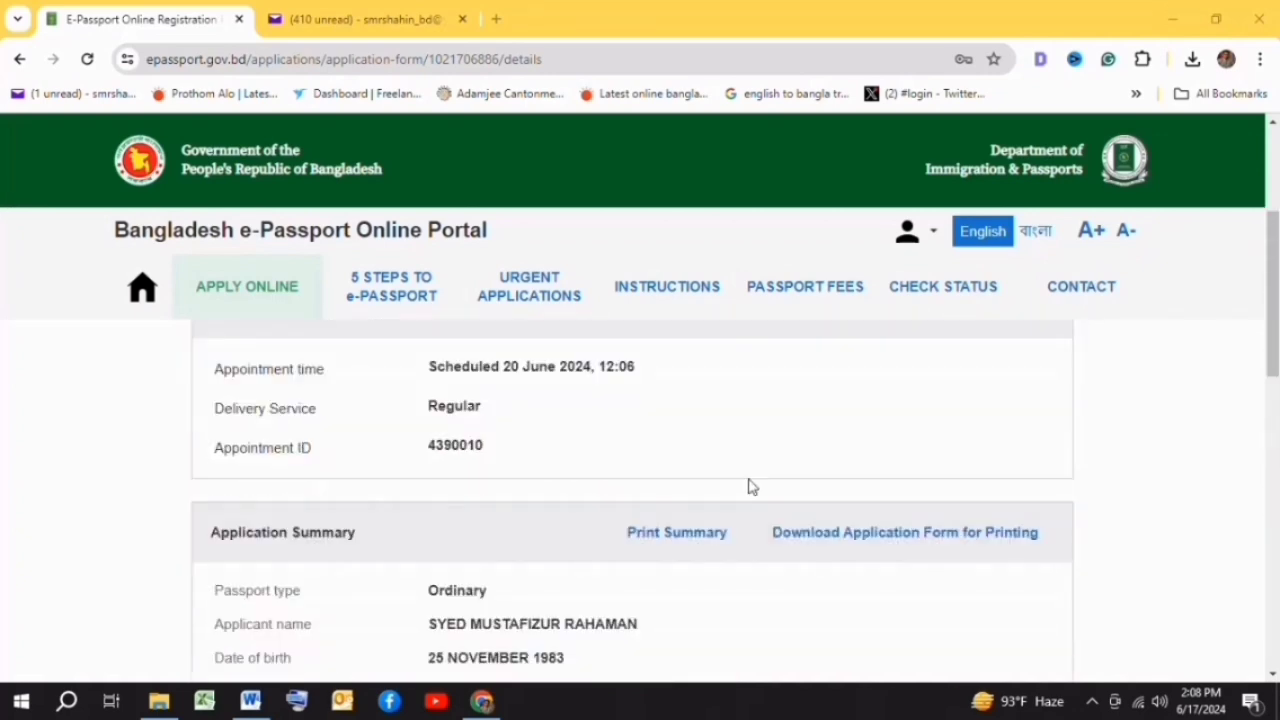
- Print the summary, dismiss the Chrome print dialog, and download the registration form PDF
{"action": "left_click", "coordinate": [656, 536]}
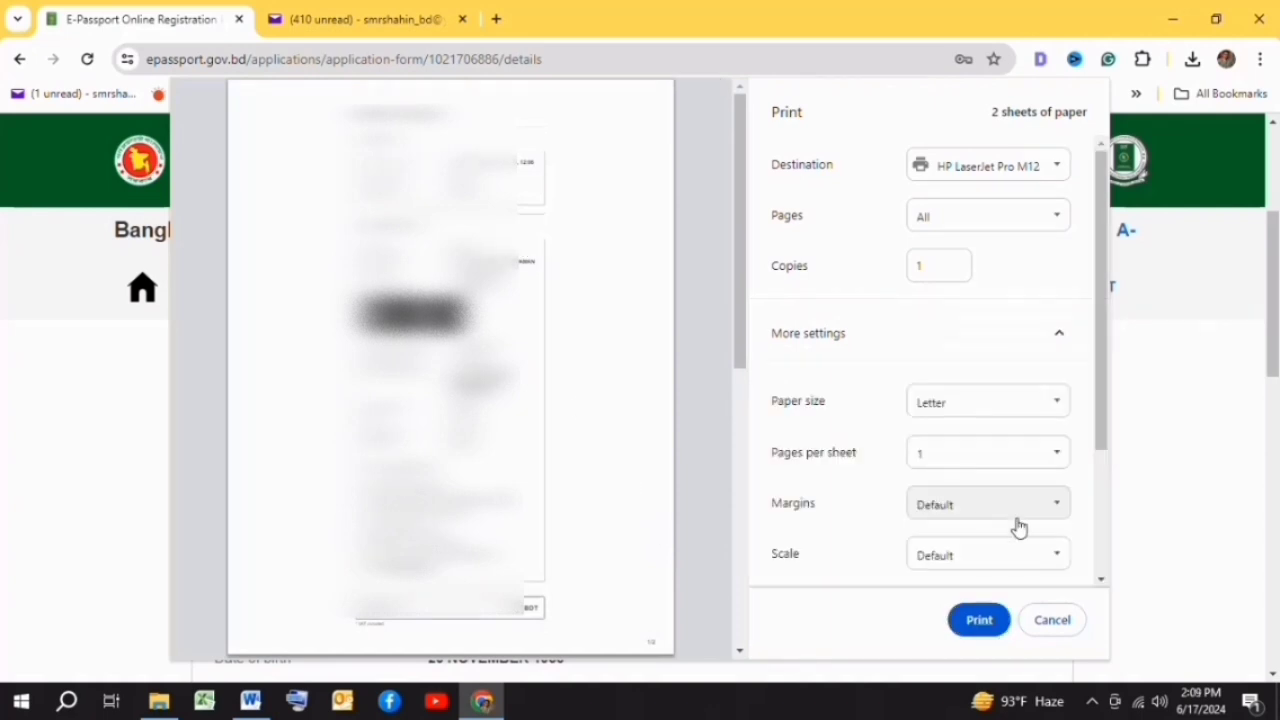
{"action": "left_click", "coordinate": [1054, 620]}
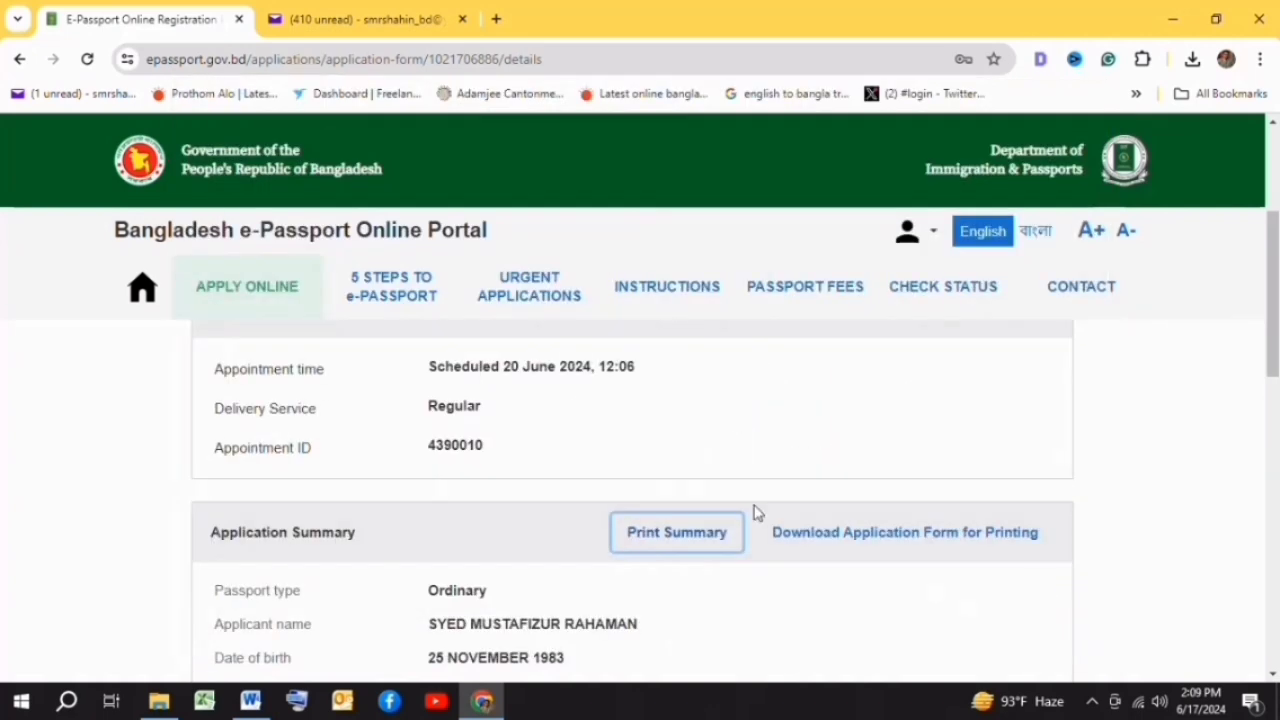
{"action": "left_click", "coordinate": [860, 541]}
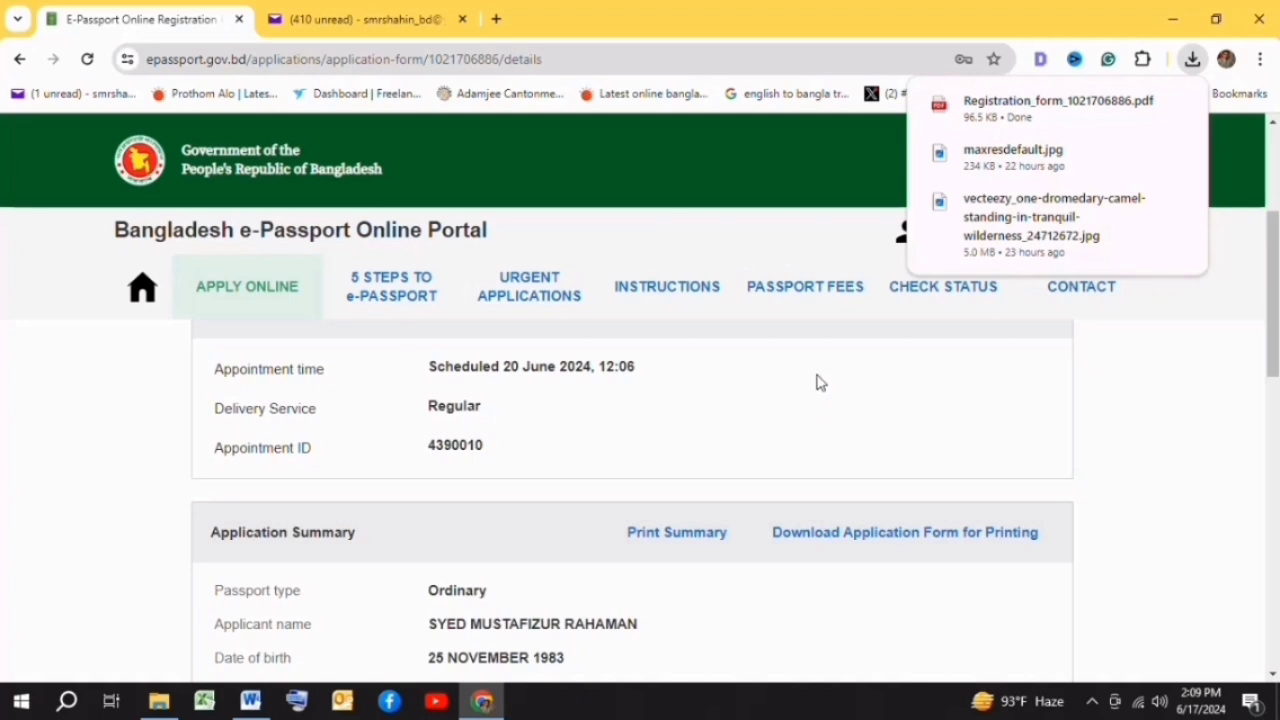
- Open the downloaded Registration_form PDF and scroll through page 1 of the 3-page application form
{"action": "left_click", "coordinate": [1003, 120]}
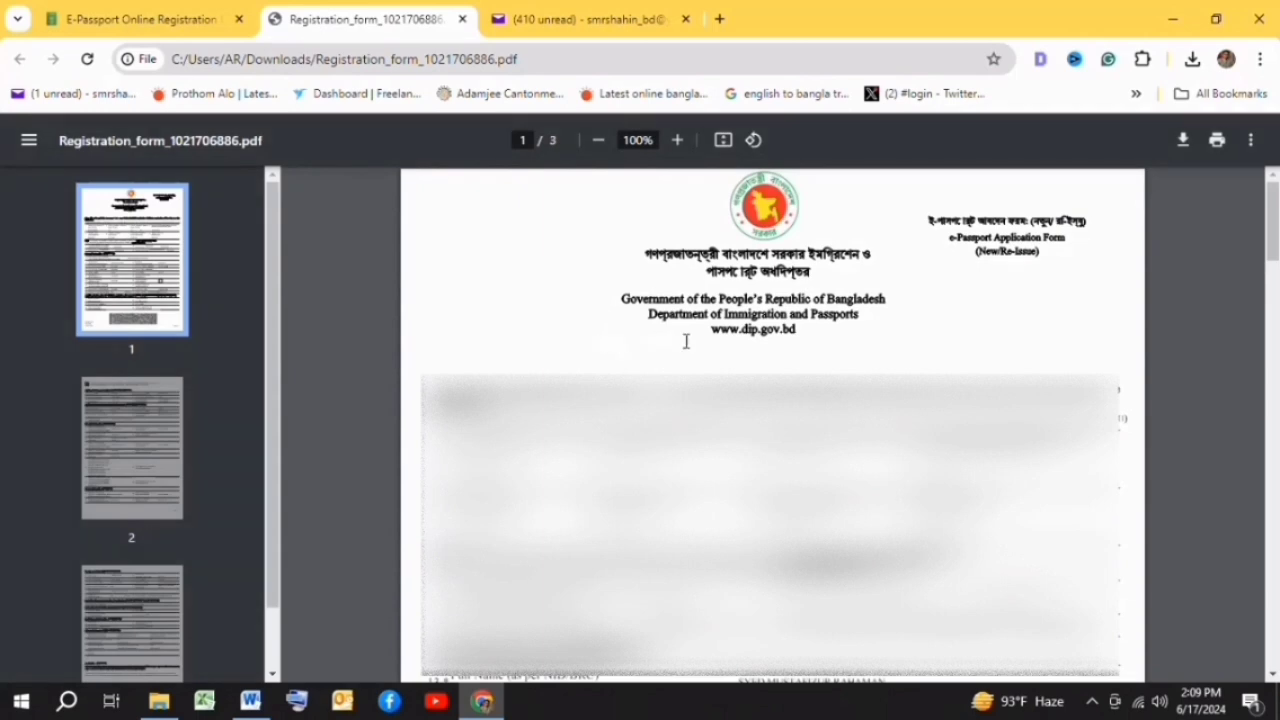
{"action": "scroll", "coordinate": [819, 322], "scroll_direction": "down", "scroll_amount": 8}
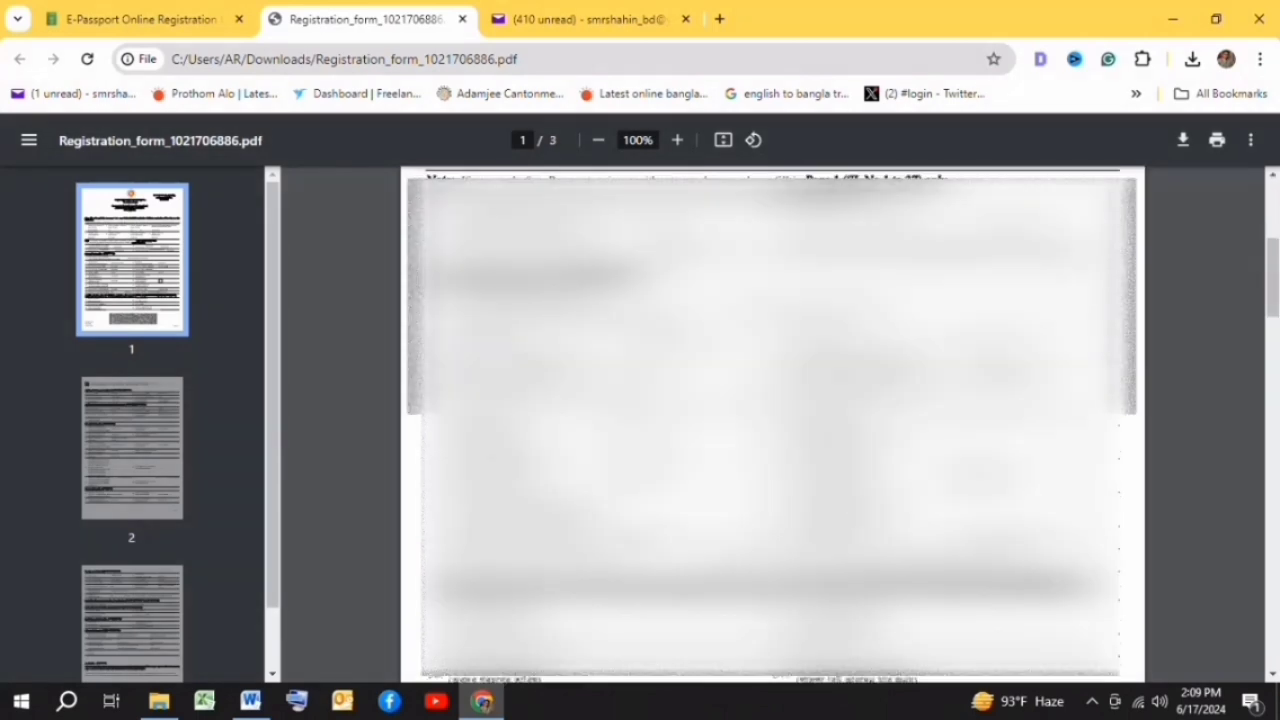